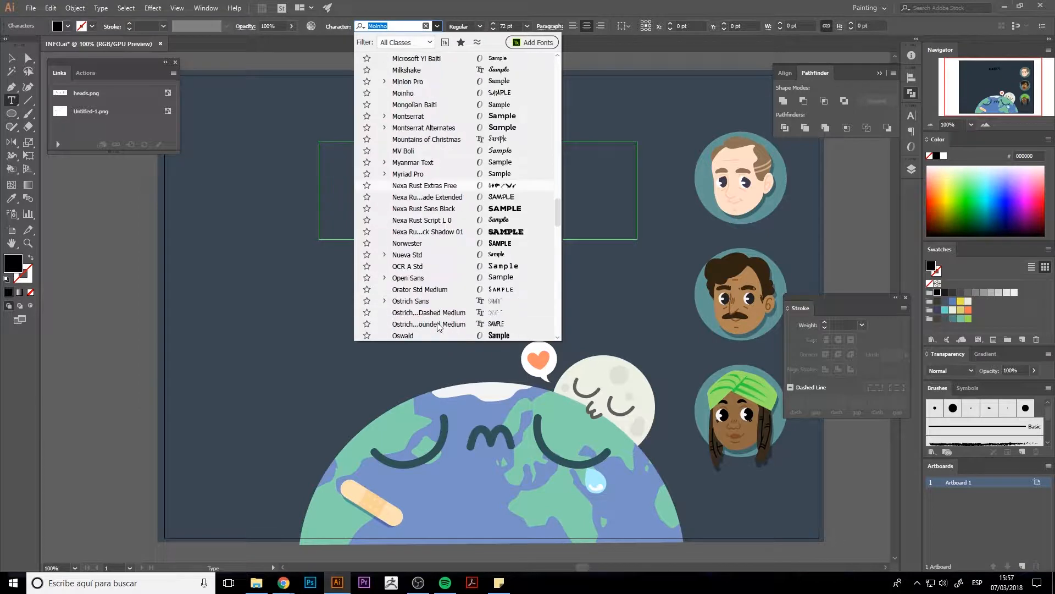
Step: Set the title's font to TrashHand and extend its text to read "THE EARTH"
scroll(440, 214, "down", 2)
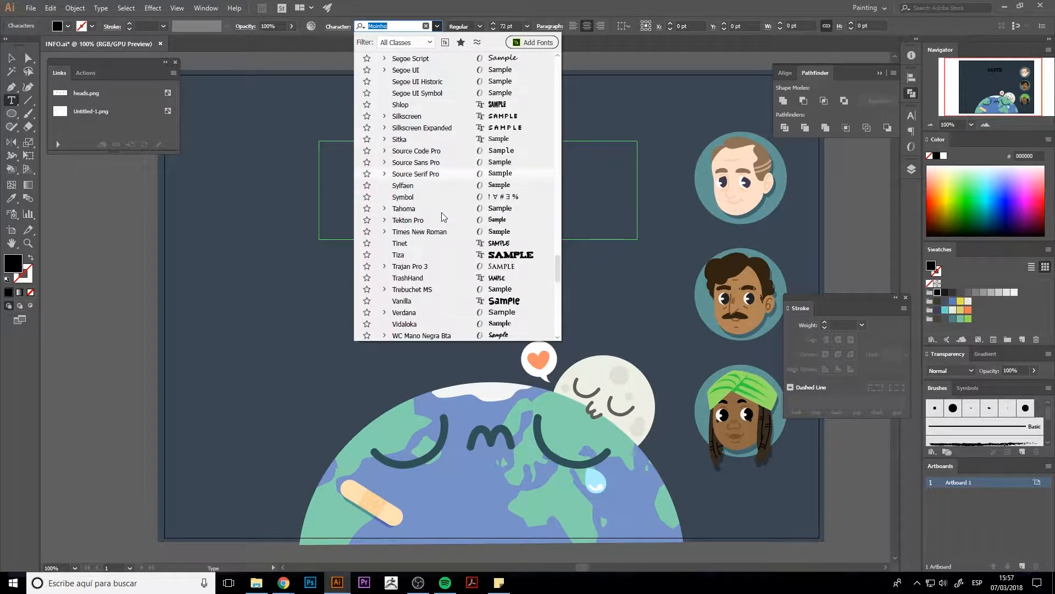
left_click(423, 279)
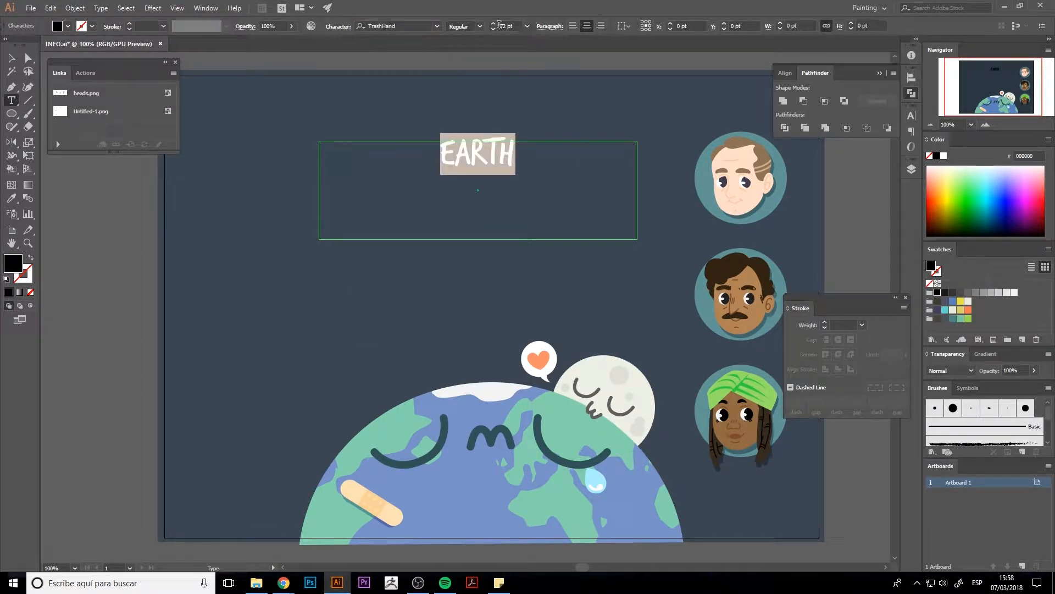
left_click(520, 166)
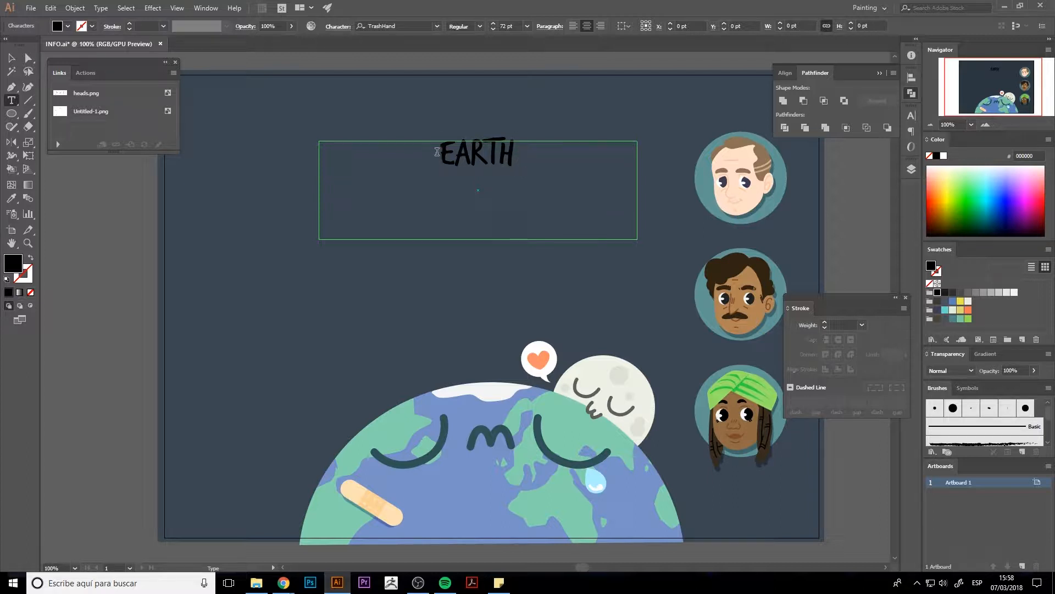
type("THE")
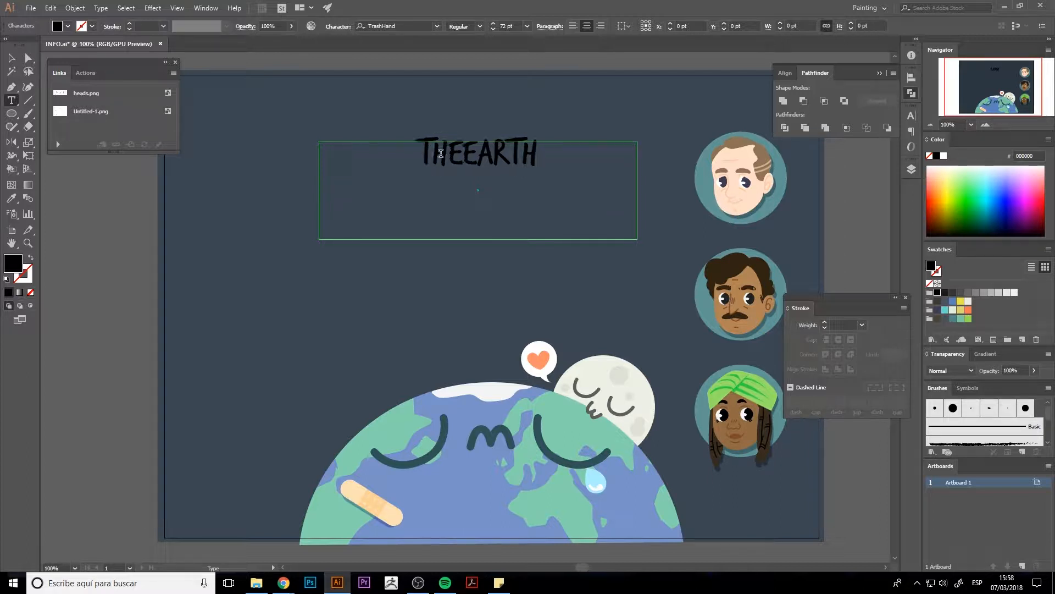
Step: Fill the whole title with the off-white swatch and move its text frame up near the artboard's upper edge
key("ctrl+a")
left_click(952, 309)
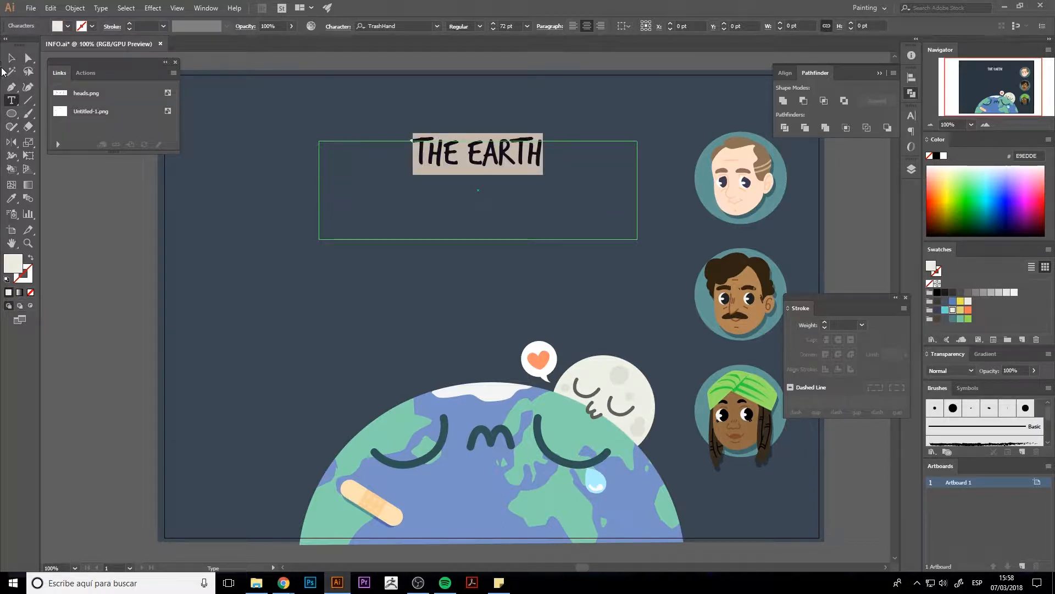
left_click(10, 58)
left_click(351, 210)
left_click_drag(481, 166, 491, 132)
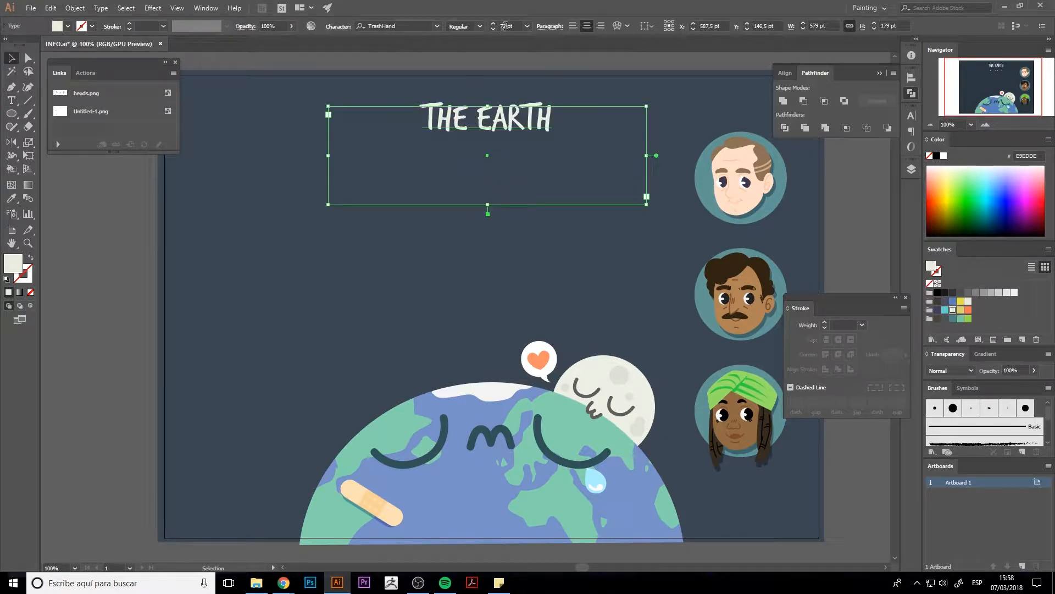
Step: Set the title's font size to 100 pt
left_click(504, 26)
type("120")
key("Return")
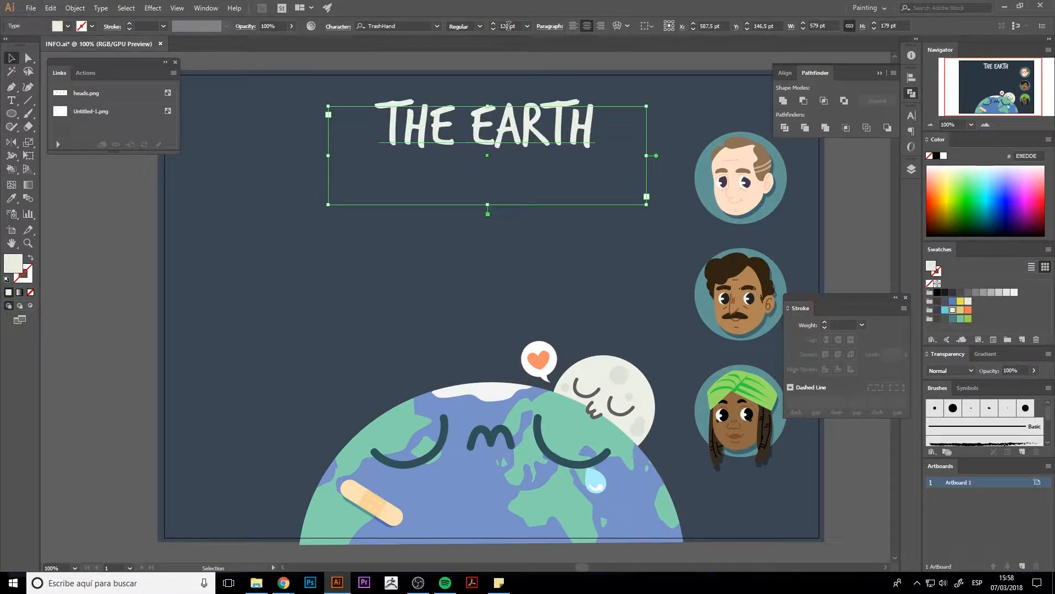
left_click(509, 26)
left_click(479, 144)
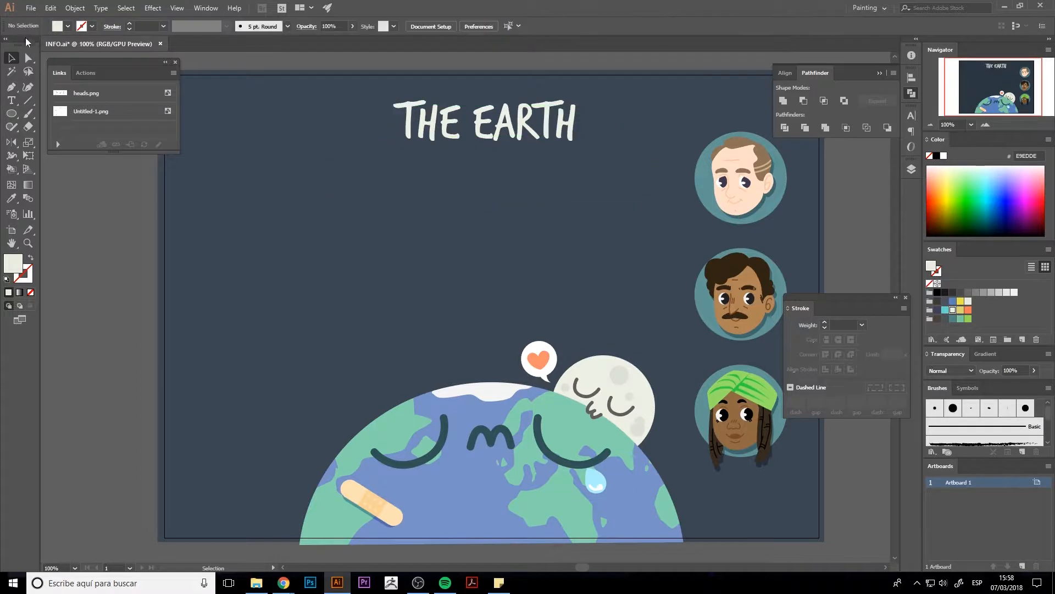
Step: Duplicate the title slightly offset, fill the copy with near-black 1A1A1A and send it behind the off-white title as a shadow
left_click_drag(480, 139, 531, 135)
left_click(561, 160)
left_click(945, 292)
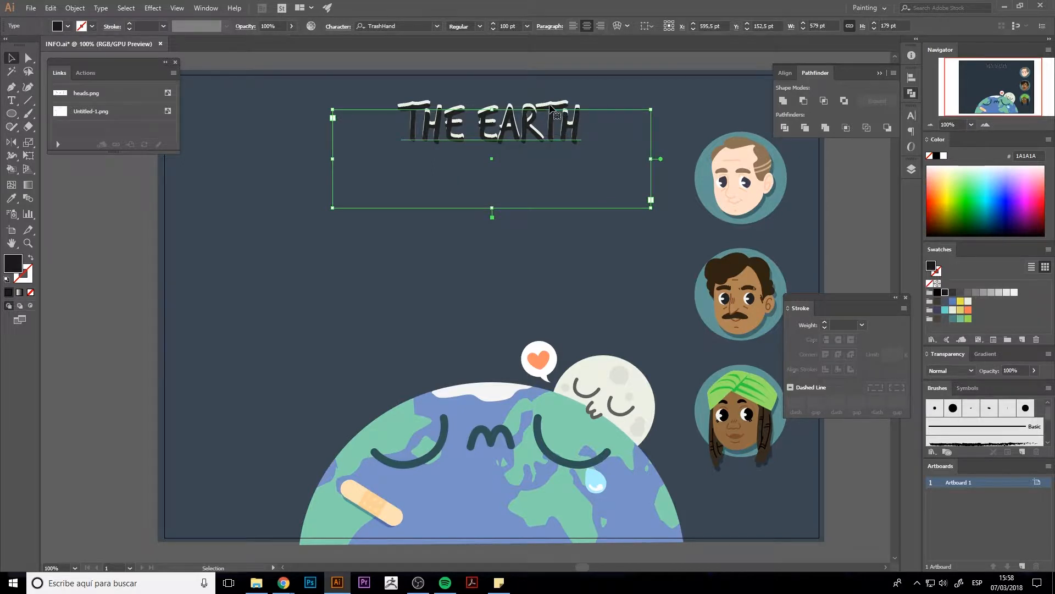
right_click(551, 108)
mouse_move(599, 274)
left_click(478, 295)
left_click(587, 157)
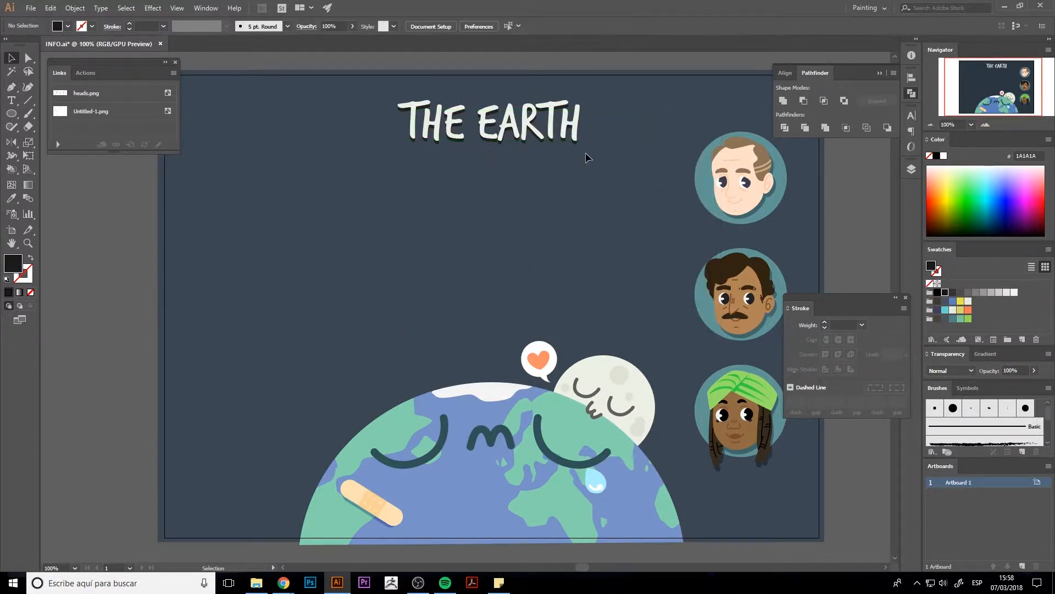
Step: Create a wide, shallow text frame just below the title and set its font to Quicksand
left_click(10, 101)
left_click_drag(391, 157, 603, 192)
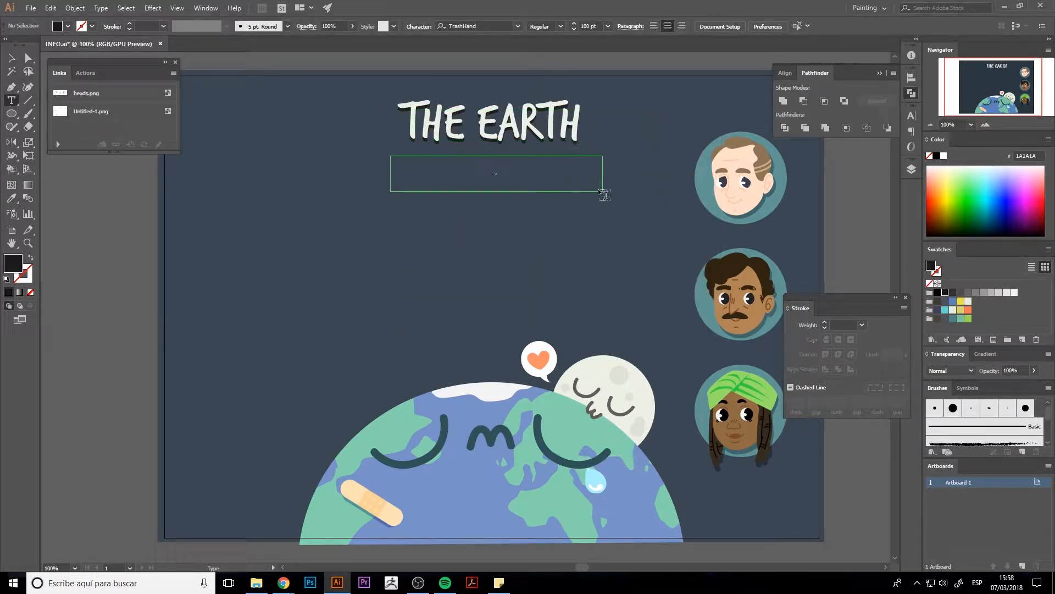
left_click(401, 26)
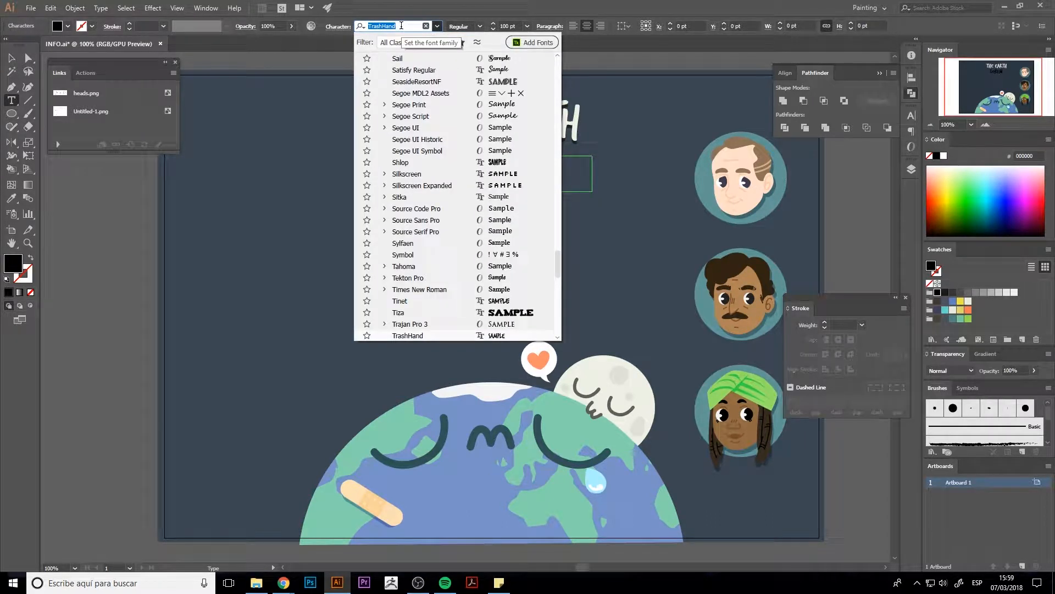
type("quick")
left_click(412, 72)
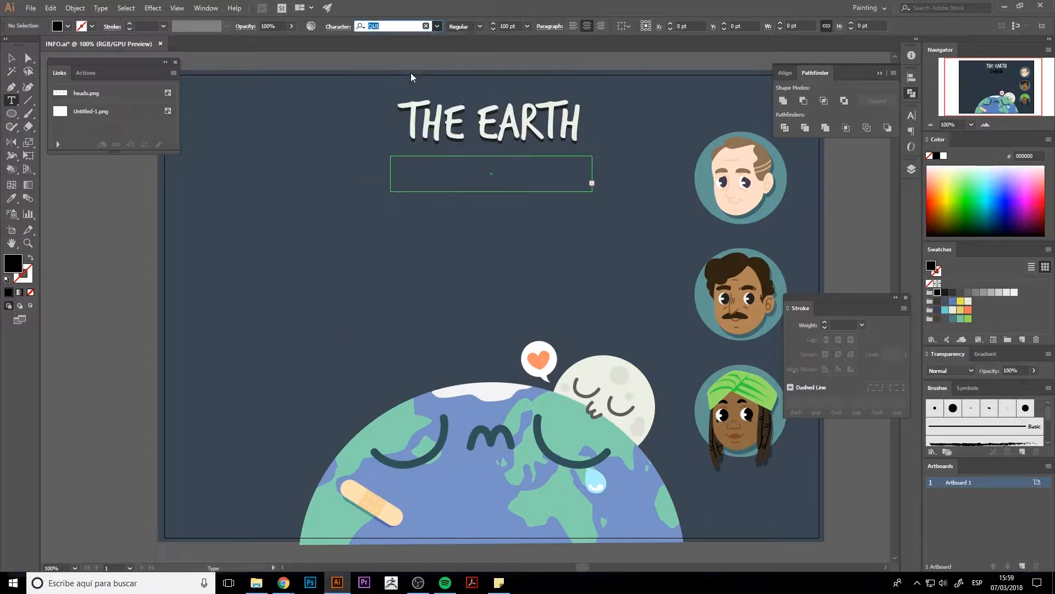
Step: Set the placeholder text in the new frame to 24 pt and fill it with the turquoise swatch
left_click(526, 26)
left_click(541, 222)
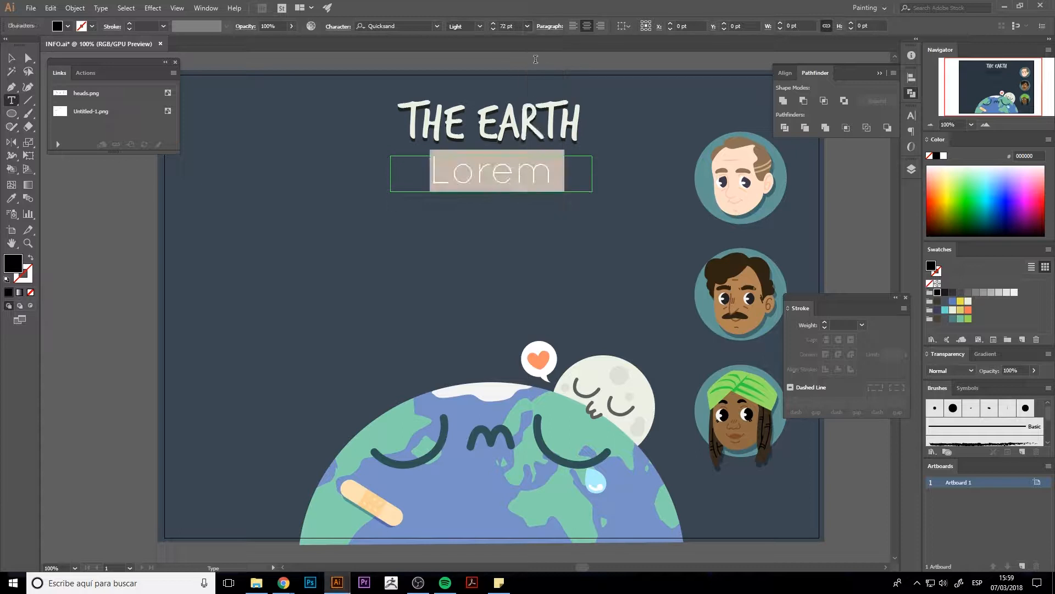
left_click(527, 26)
left_click(542, 173)
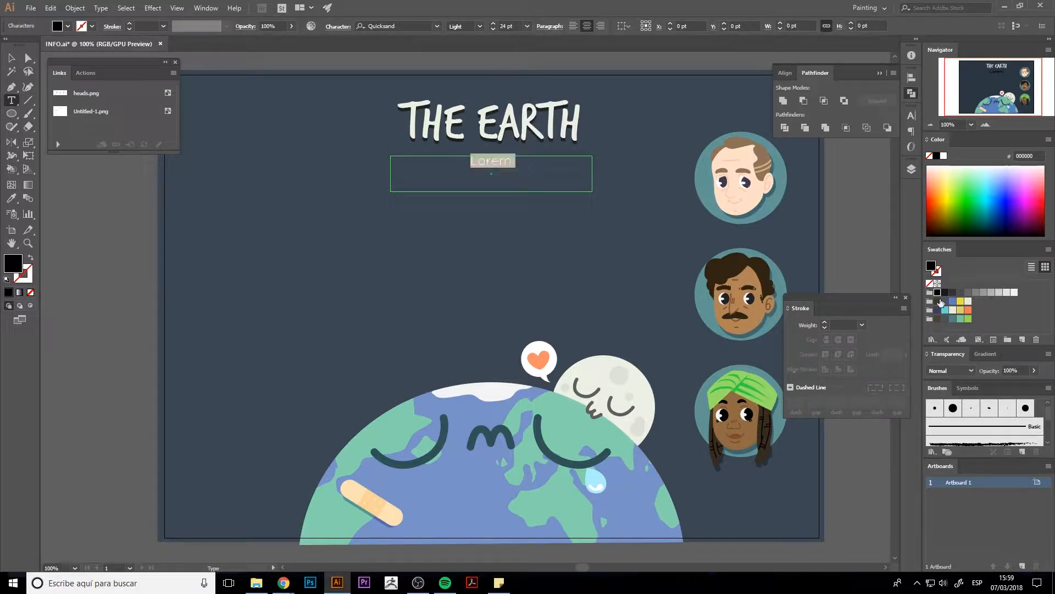
left_click(945, 310)
Step: Replace the placeholder text below the title with "LOVE NOW OR NEVER"
left_click(531, 167)
key("ctrl+a")
type("our")
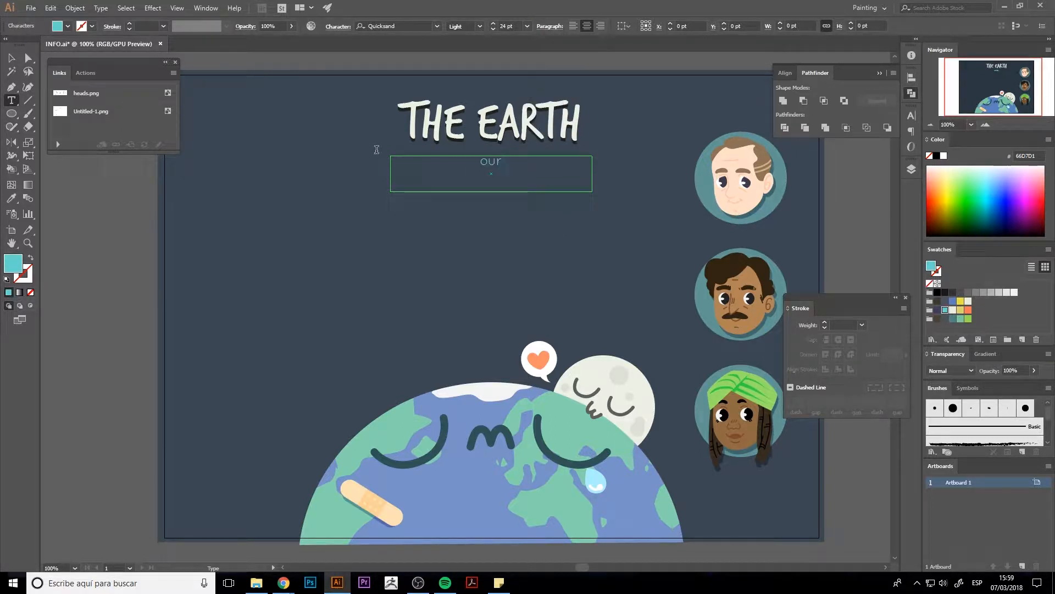
type("OUR BI")
key("BackSpace")
key("BackSpace")
key("BackSpace")
key("BackSpace")
key("BackSpace")
key("BackSpace")
type("LOVE NOW OR NEVER")
Step: Set the whole subtitle to the Regular weight and a font size of 27 pt
key("ctrl+a")
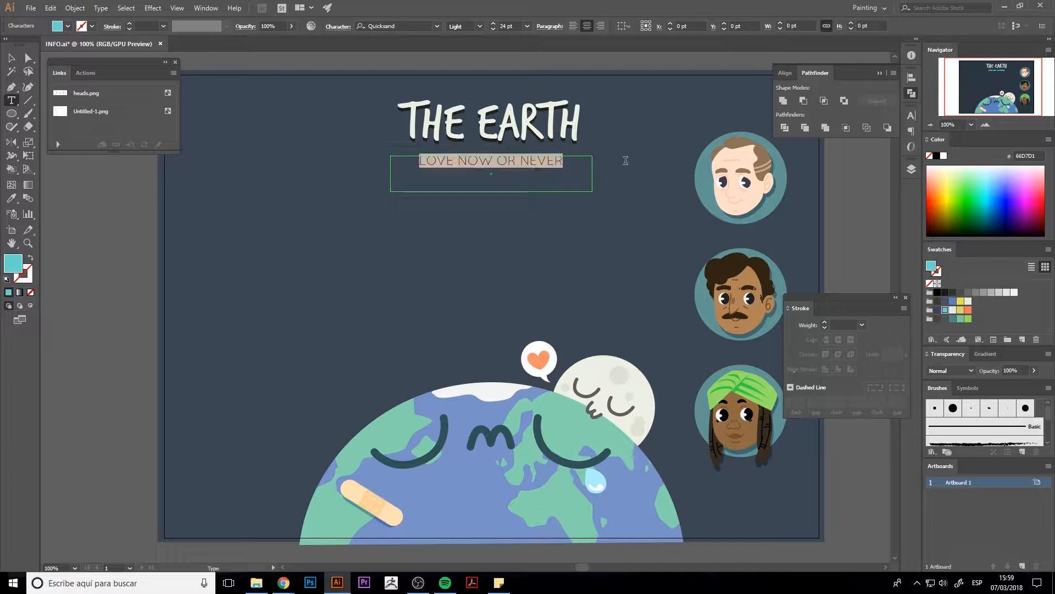
left_click(479, 27)
left_click(484, 74)
left_click(493, 23)
left_click(493, 24)
left_click(493, 23)
Step: Set the subtitle's tracking to 200 and reduce its font size to 23 pt
left_click(911, 115)
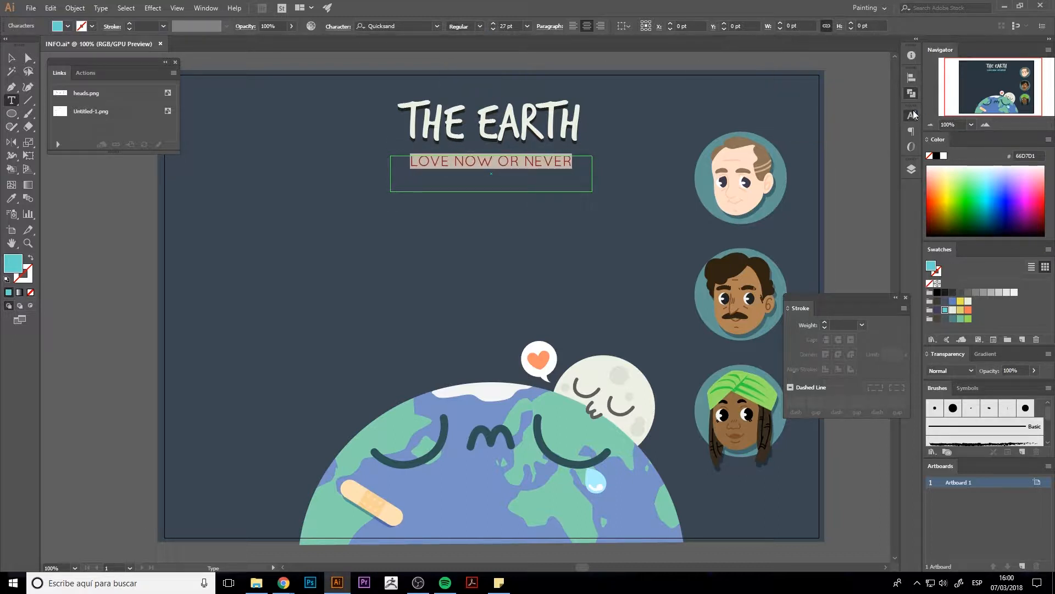
left_click(891, 189)
left_click(905, 359)
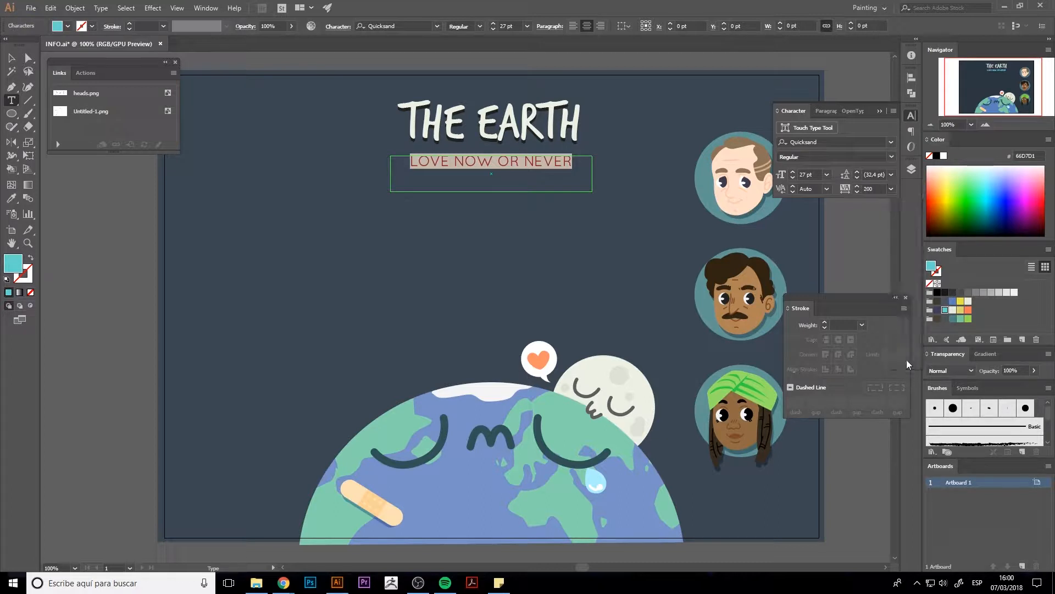
left_click(493, 29)
left_click(493, 29)
left_click(493, 28)
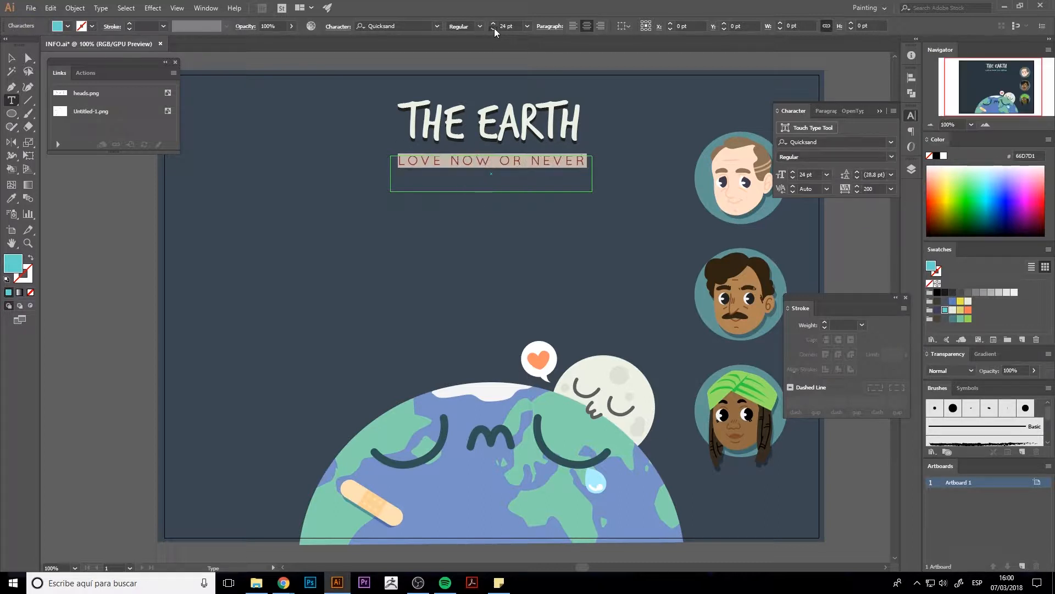
left_click(493, 29)
Step: Fill the subtitle with the light green swatch, move it closer to the title and slightly narrow its text frame
key("Escape")
left_click(492, 160)
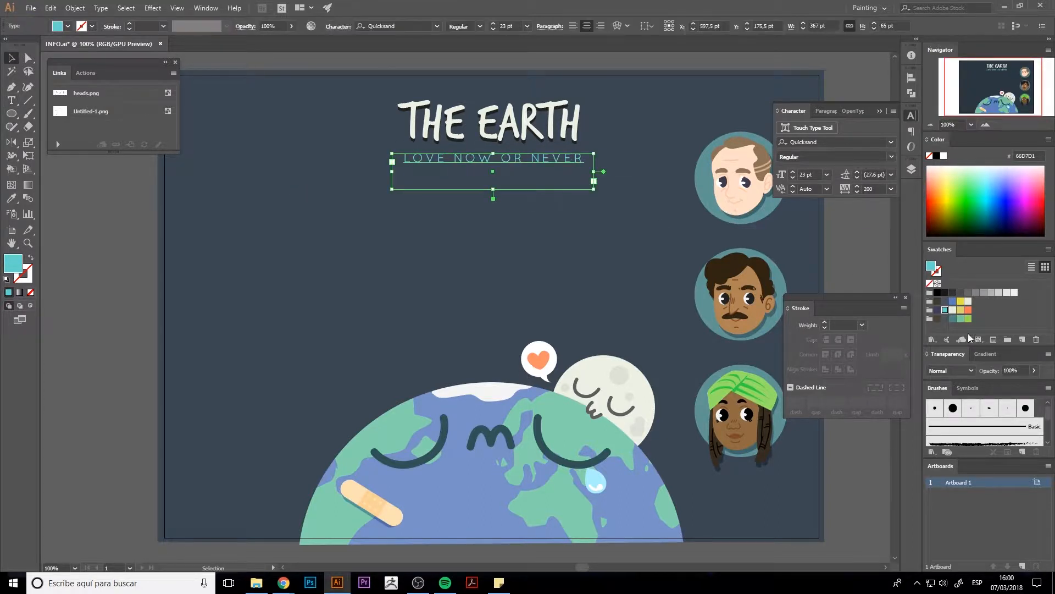
left_click(960, 301)
left_click(967, 318)
left_click(632, 230)
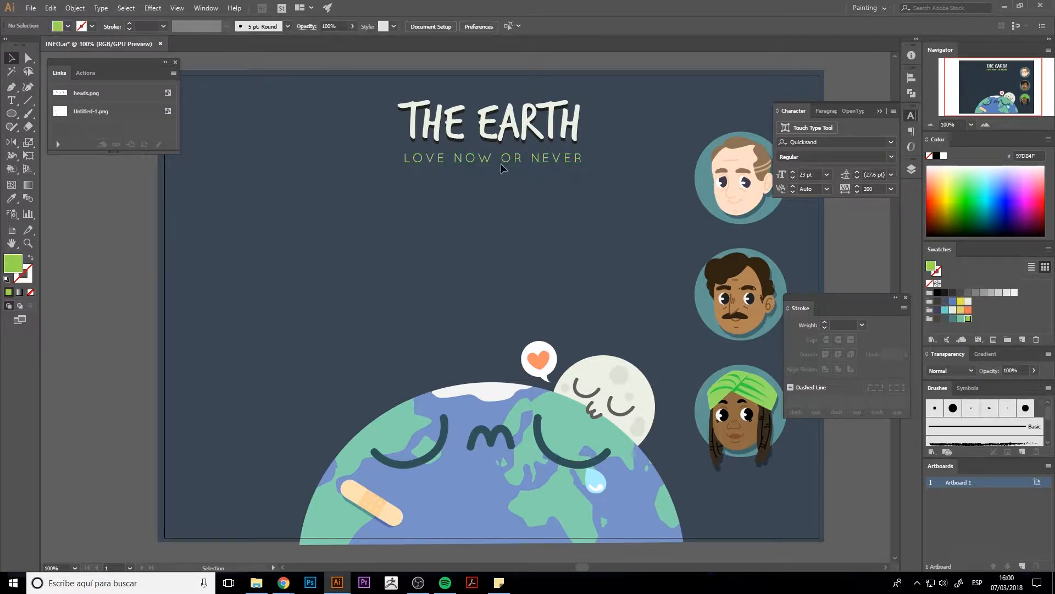
left_click_drag(508, 163, 510, 161)
left_click_drag(393, 169, 401, 169)
Step: Align the title, its shadow copy and the subtitle to a common horizontal center and group them
right_click(486, 114)
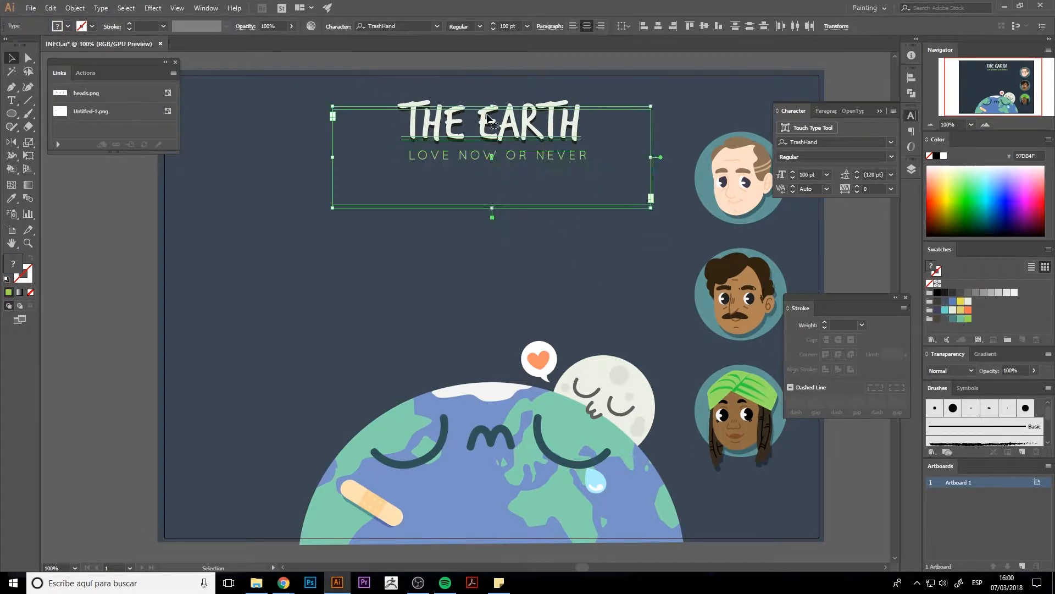
left_click_drag(402, 83, 466, 228)
left_click(495, 156)
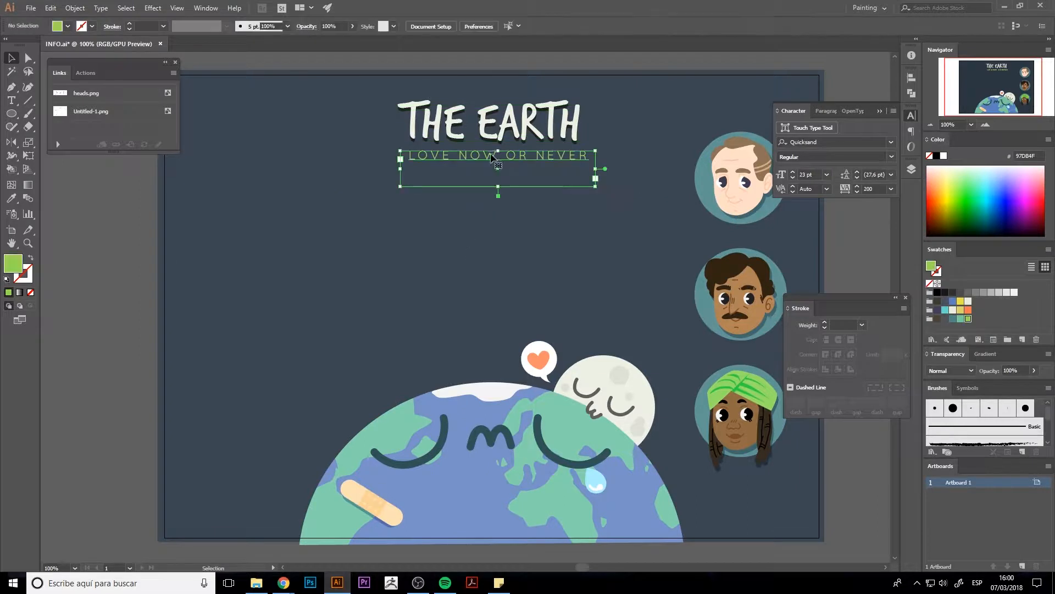
left_click(658, 26)
right_click(547, 153)
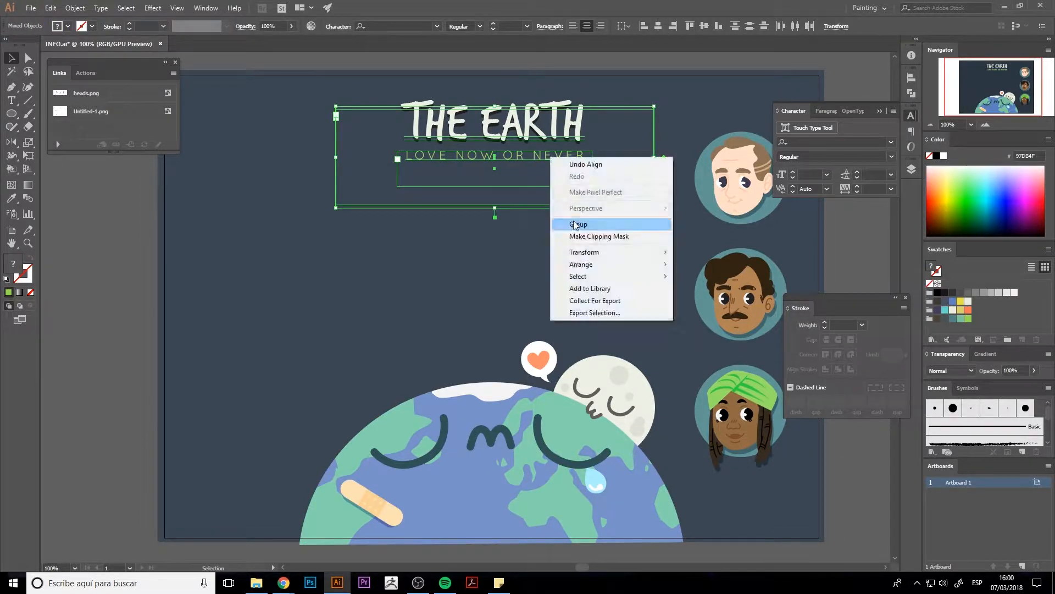
left_click(527, 251)
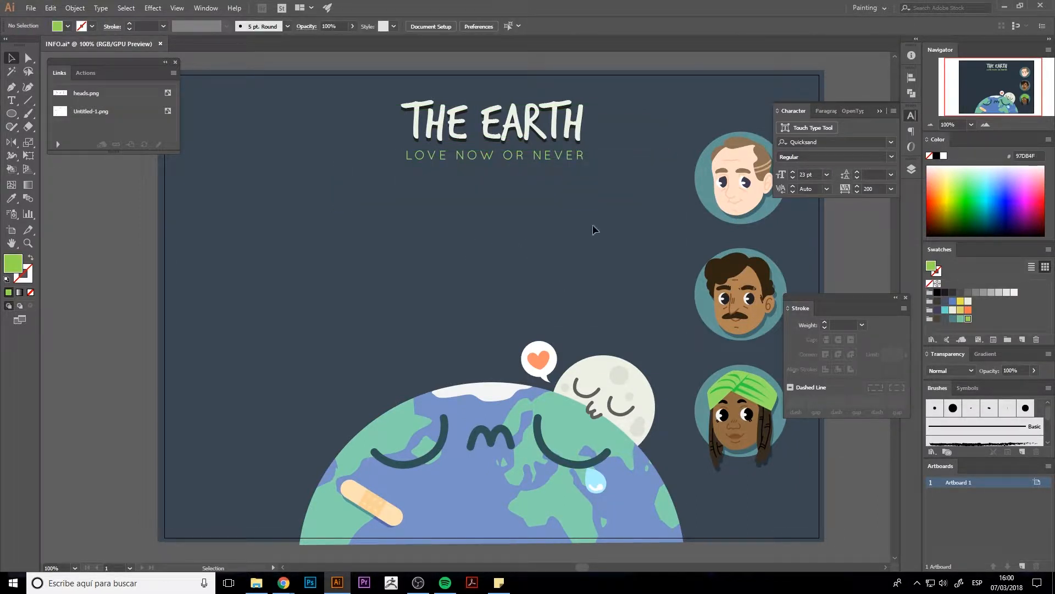
Step: Draw a circle about 26 pt in diameter in the sky below the subtitle and fill it with off-white
key("l")
left_click_drag(521, 201, 535, 214)
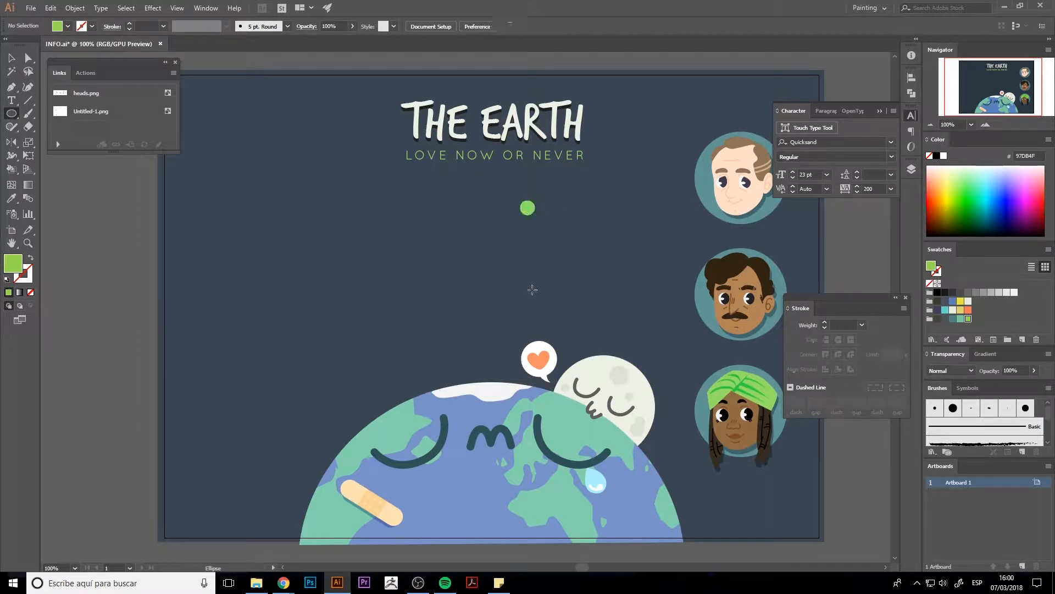
left_click(968, 301)
Step: Recolor the orange heart in the speech bubble with the dark teal swatch
key("a")
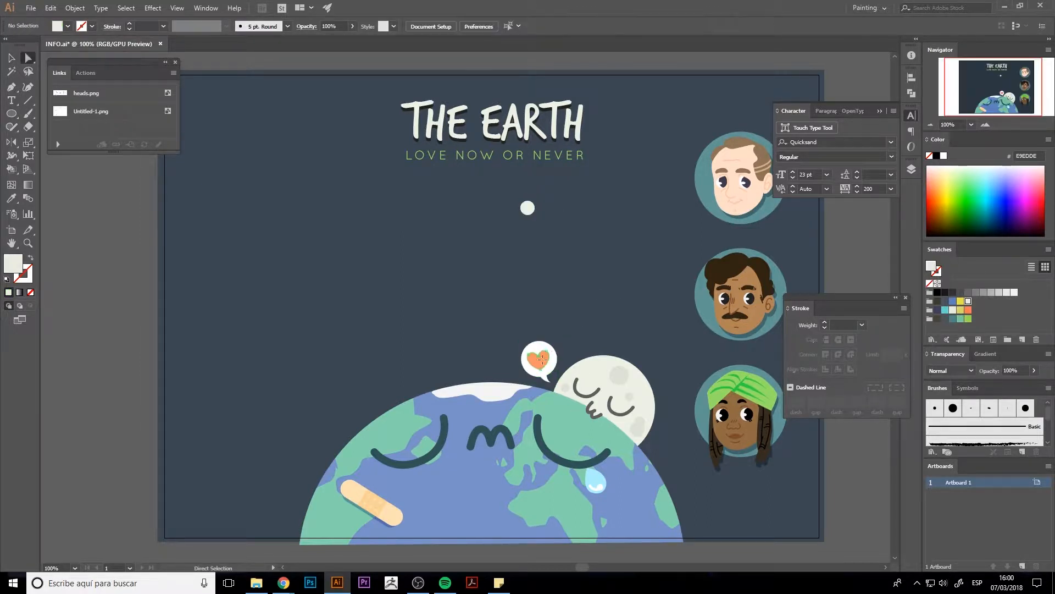
left_click(539, 360)
left_click(953, 301)
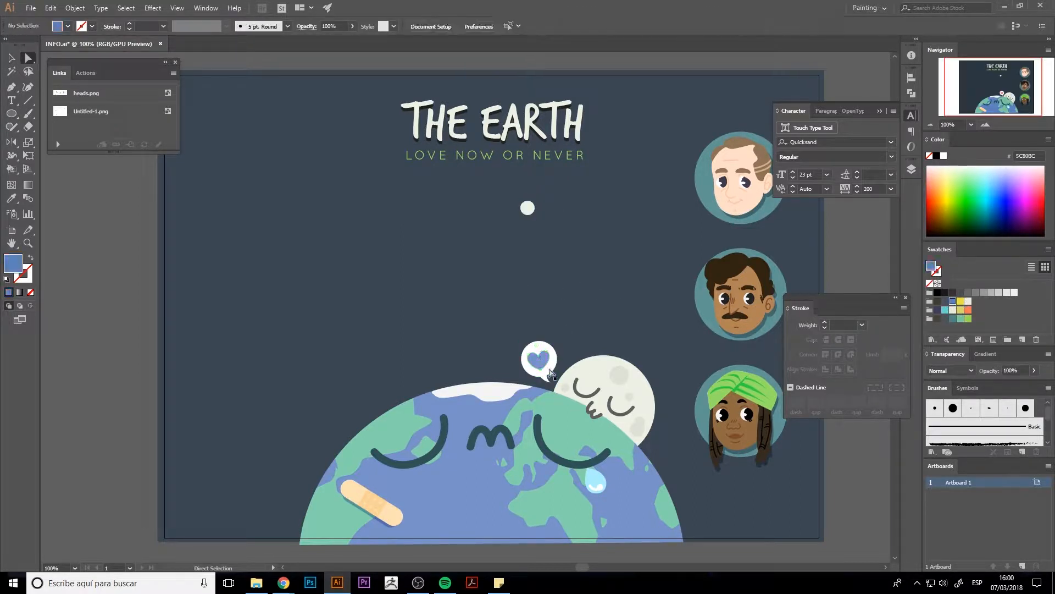
left_click(945, 311)
left_click(953, 319)
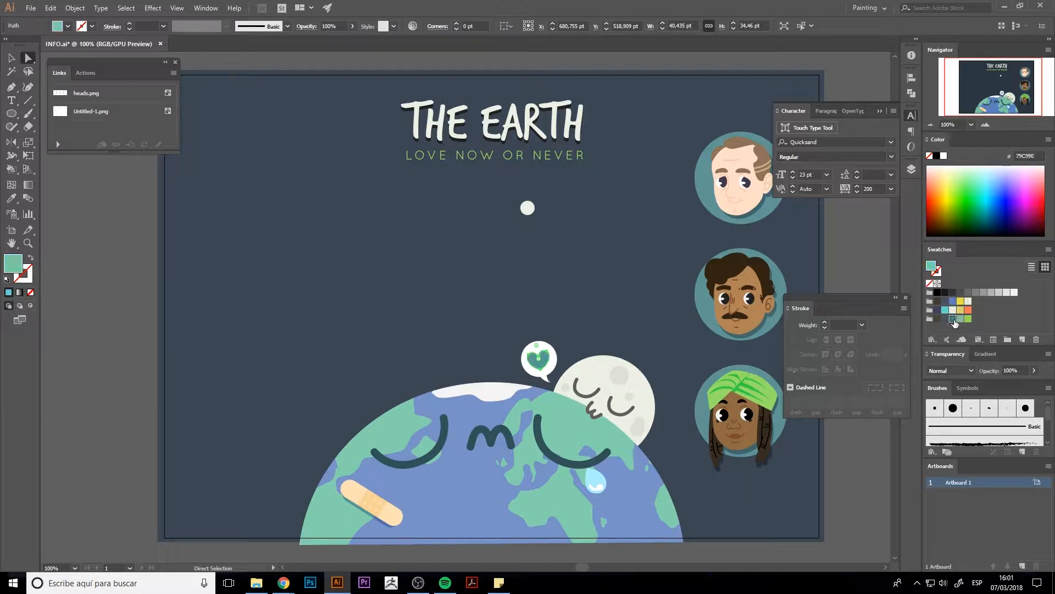
left_click(527, 178)
Step: Add a concentric 36 pt copy of the small off-white circle at 34% opacity to form a halo
left_click(527, 208)
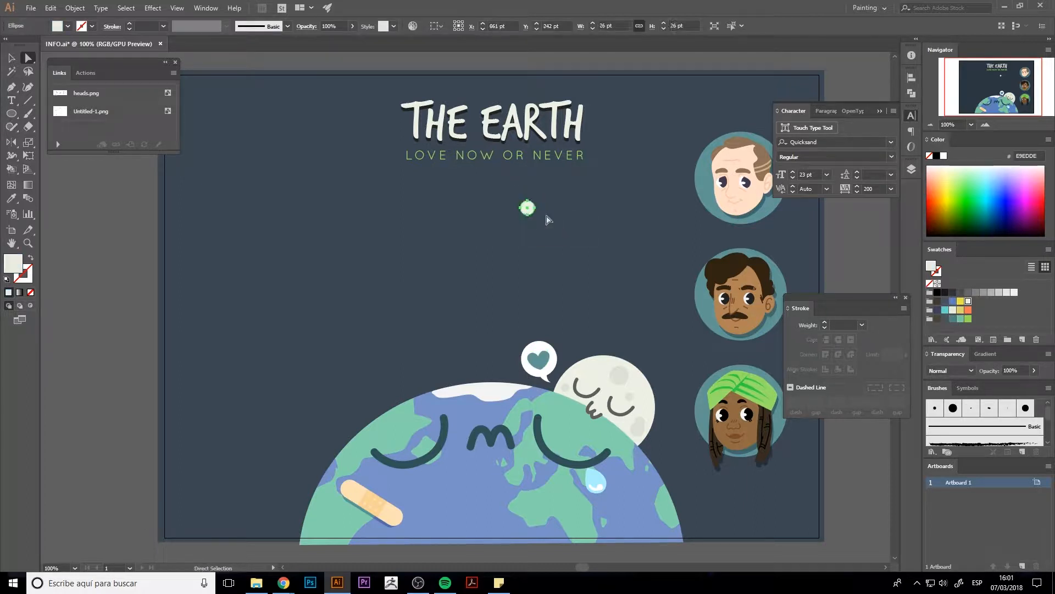
key("v")
left_click_drag(1034, 371, 1006, 381)
left_click(545, 268)
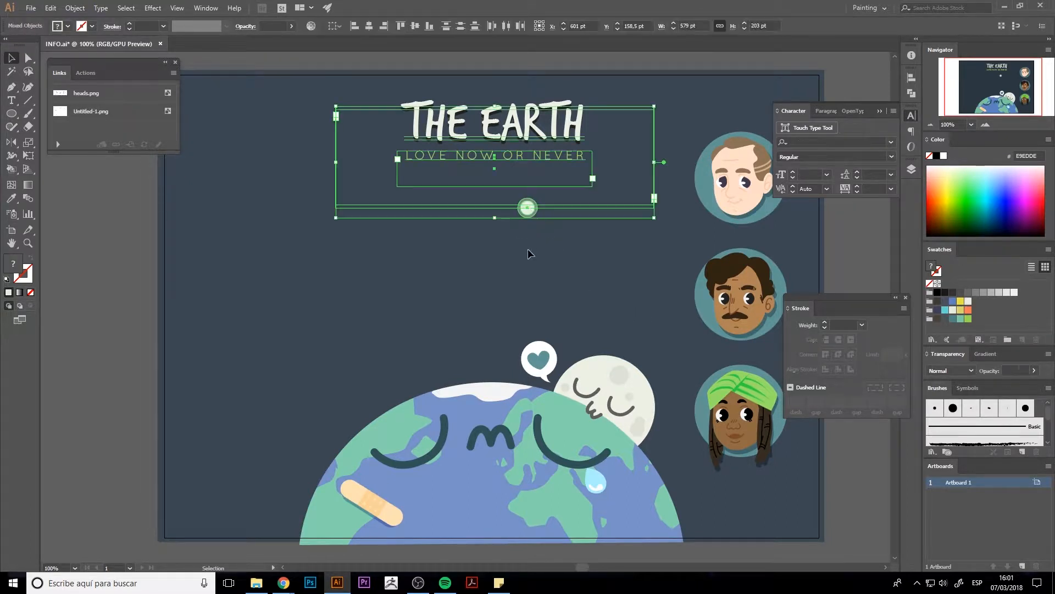
key("p")
key("v")
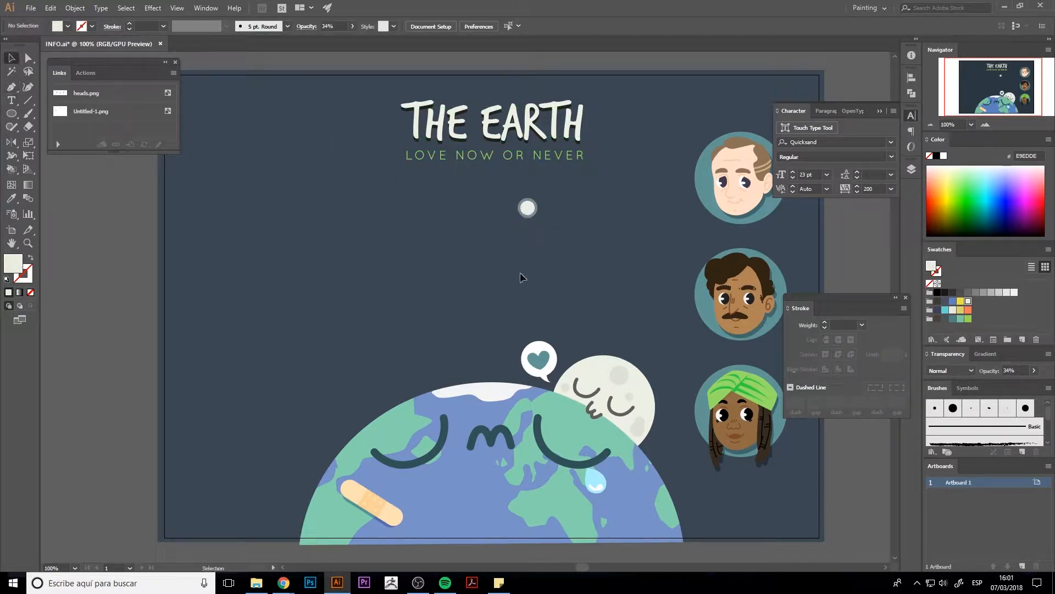
Step: Duplicate the comet's halo in place, enlarge the copy slightly and stretch one of its points sideways into a long tapered tail
left_click(535, 209)
key("ctrl+f")
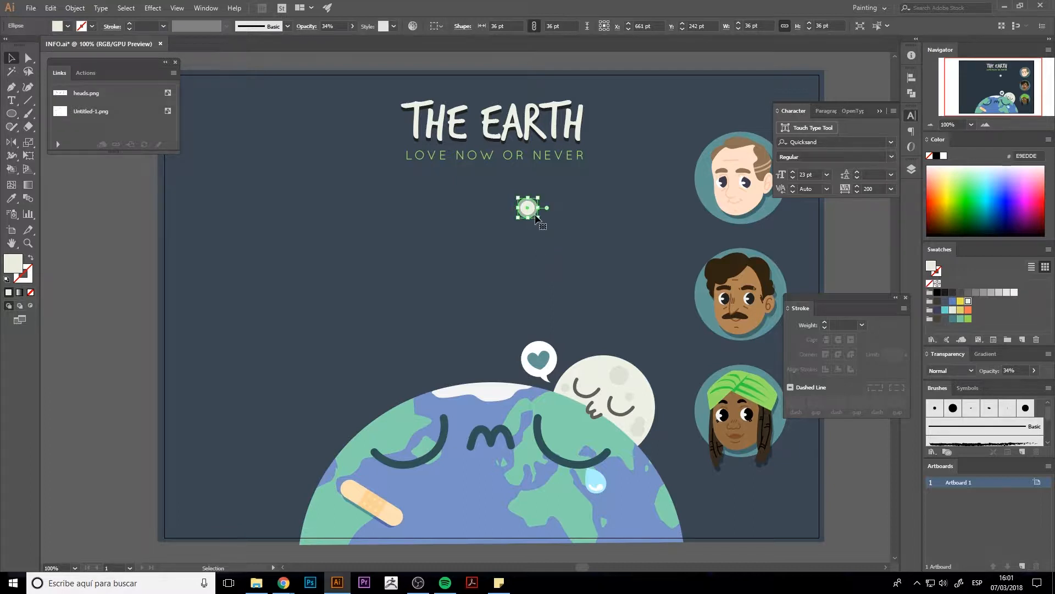
mouse_move(539, 220)
left_mouse_down()
mouse_move(553, 207)
mouse_move(612, 197)
mouse_move(555, 210)
left_mouse_up()
key("a")
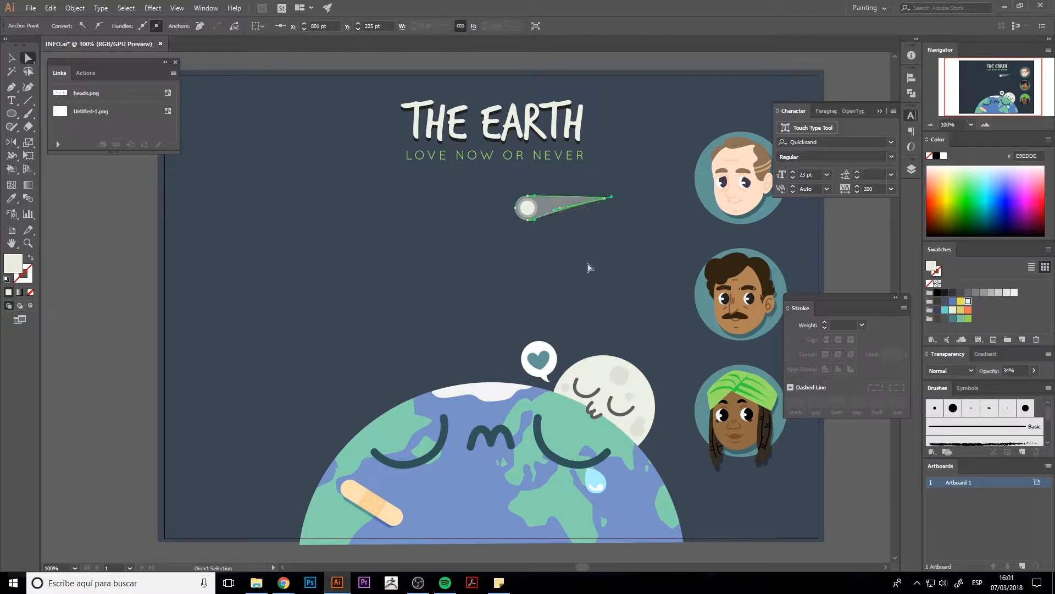
Step: Fill the comet tail with a linear gradient running from opaque white to white at 0% opacity
left_click(982, 355)
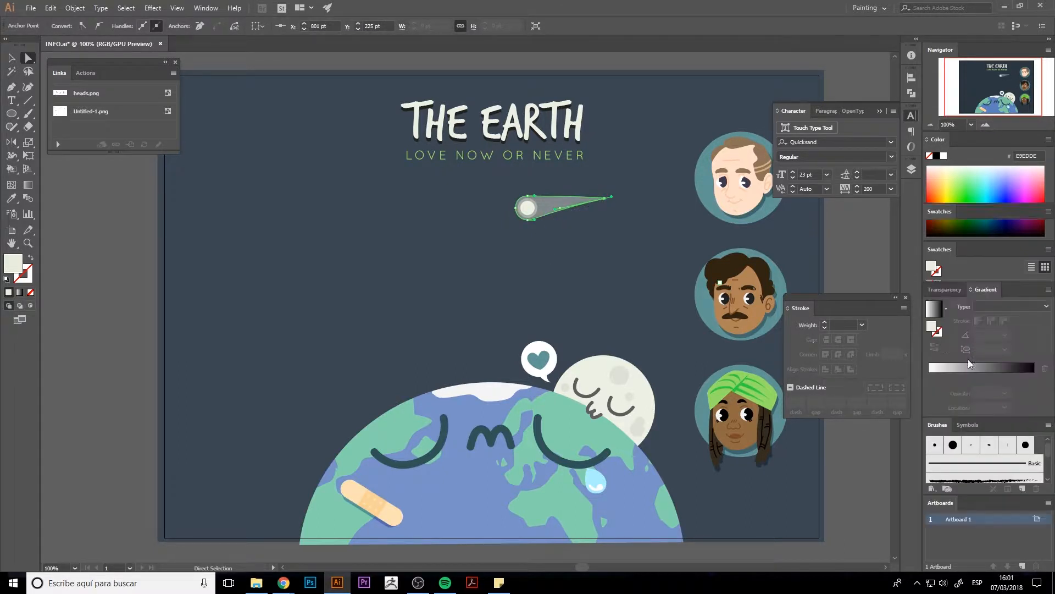
left_click(937, 335)
left_click(1034, 377)
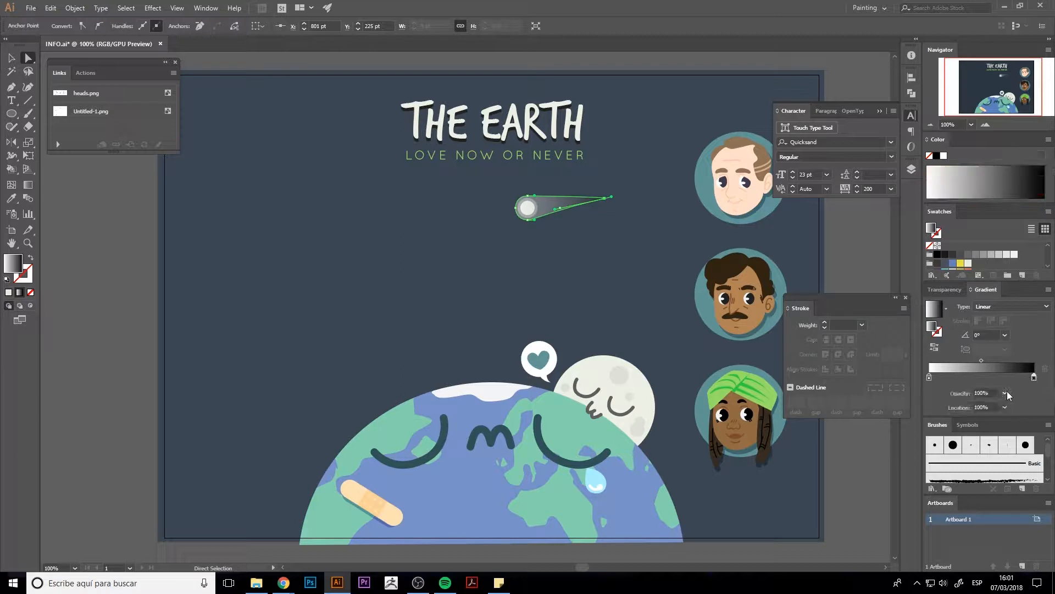
left_click(1004, 393)
left_click(1023, 385)
mouse_move(929, 377)
left_mouse_down()
mouse_move(1044, 384)
mouse_move(929, 377)
left_mouse_up()
left_click(1003, 377)
left_click(1005, 392)
left_click(1011, 405)
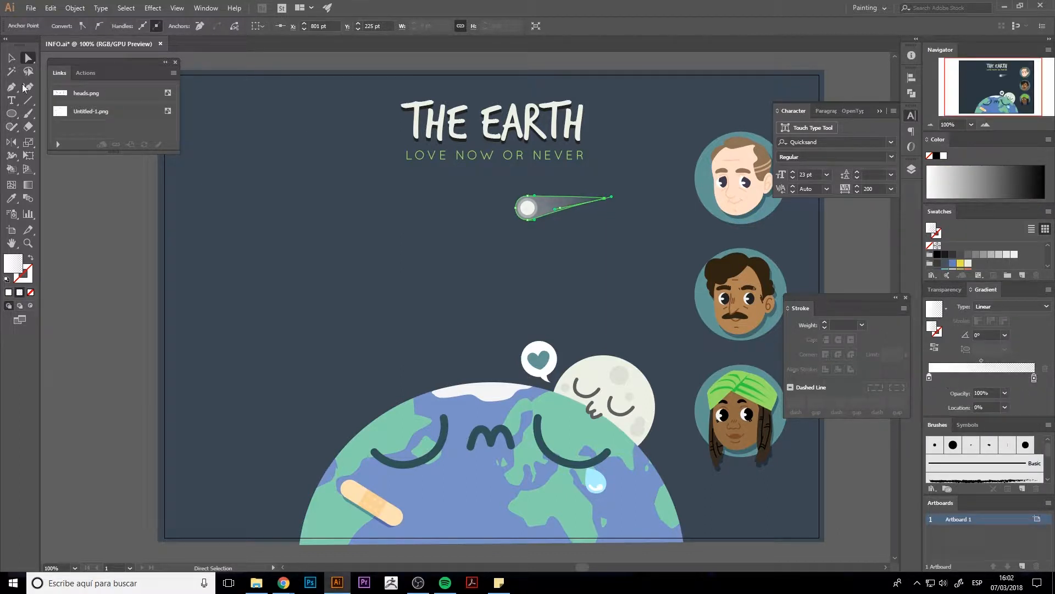
Step: Select the comet's core, halo and tail and group them
left_click(11, 57)
left_click(309, 239)
key("ctrl+a")
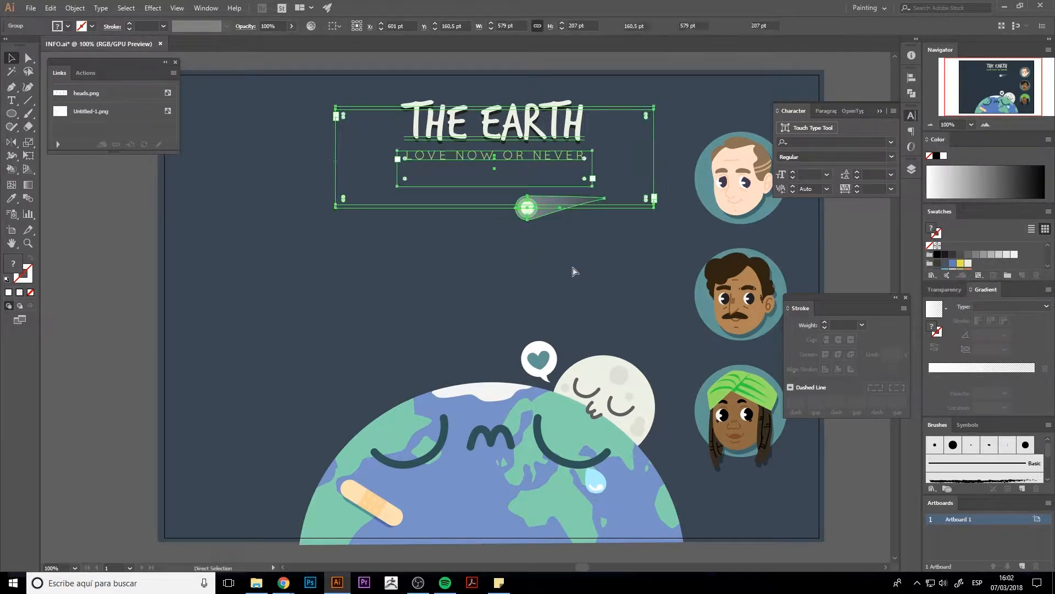
left_click_drag(543, 240, 520, 212)
left_click(523, 238)
left_click(535, 205)
left_click(563, 217)
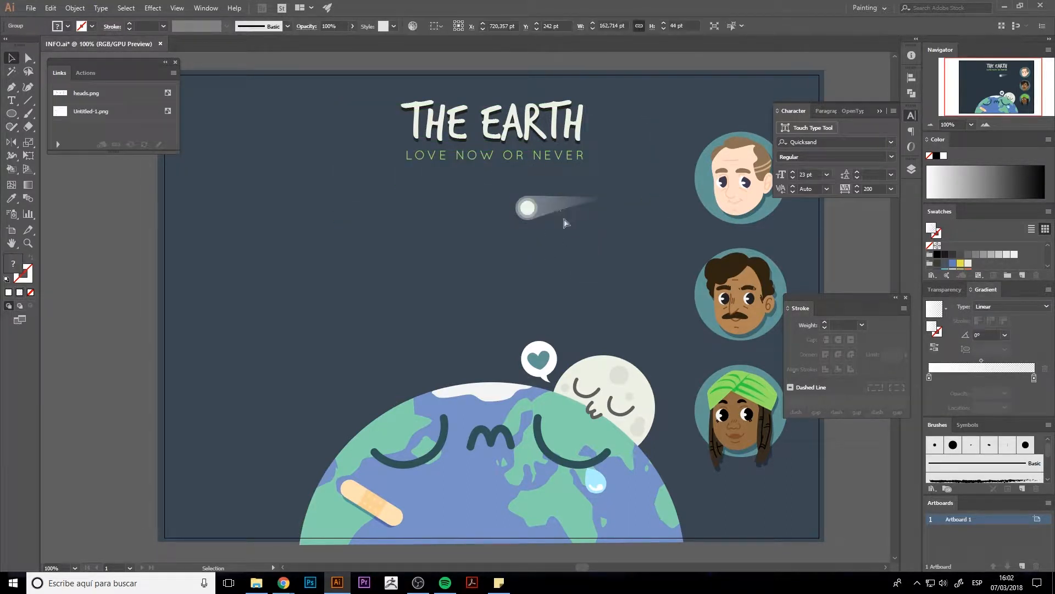
Step: Undo the last change and shift the transparent stop of the tail's gradient to a location of 90.77%
key("ctrl+z")
left_click_drag(1032, 379, 1024, 379)
key("v")
left_click(602, 309)
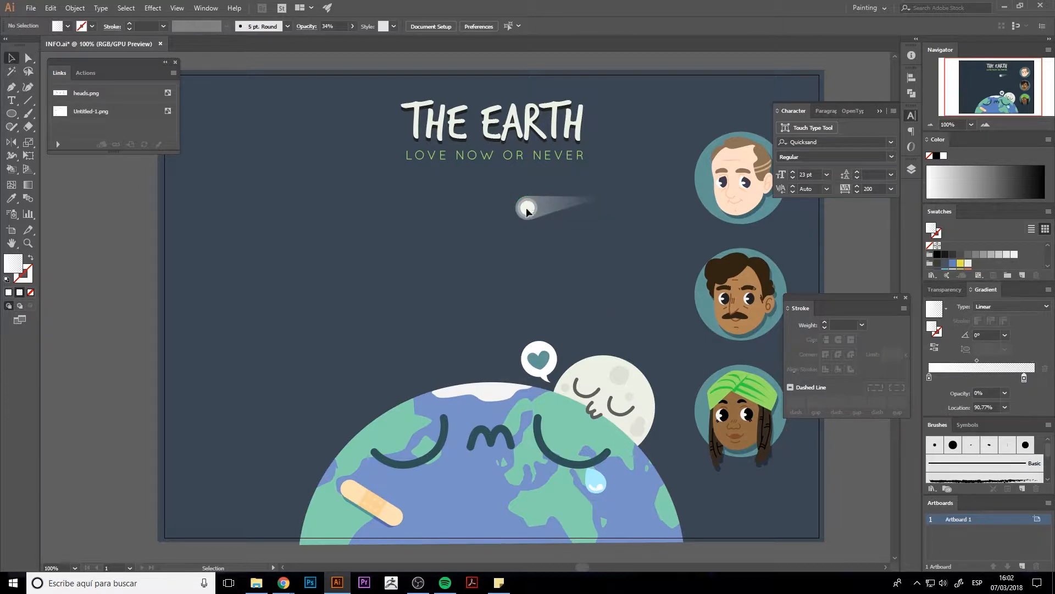
Step: Tilt the comet's tail upward and place two smaller copies, one near the artboard's upper-left corner and one left of the Earth
left_click(526, 212)
left_click_drag(612, 228, 629, 204)
left_click_drag(534, 227, 243, 415)
left_click_drag(313, 401, 284, 133)
left_click(289, 419)
left_click(257, 152)
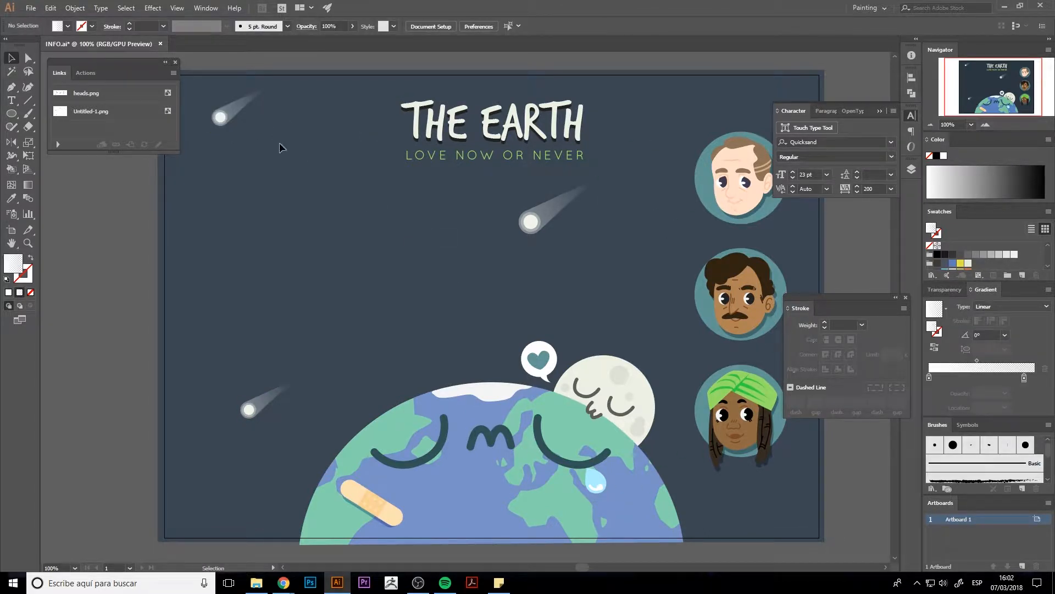
left_click(239, 109)
left_click(237, 117)
Step: Replace the subtitle text with "TIME TO ACT"
left_click(418, 144)
left_click(398, 192)
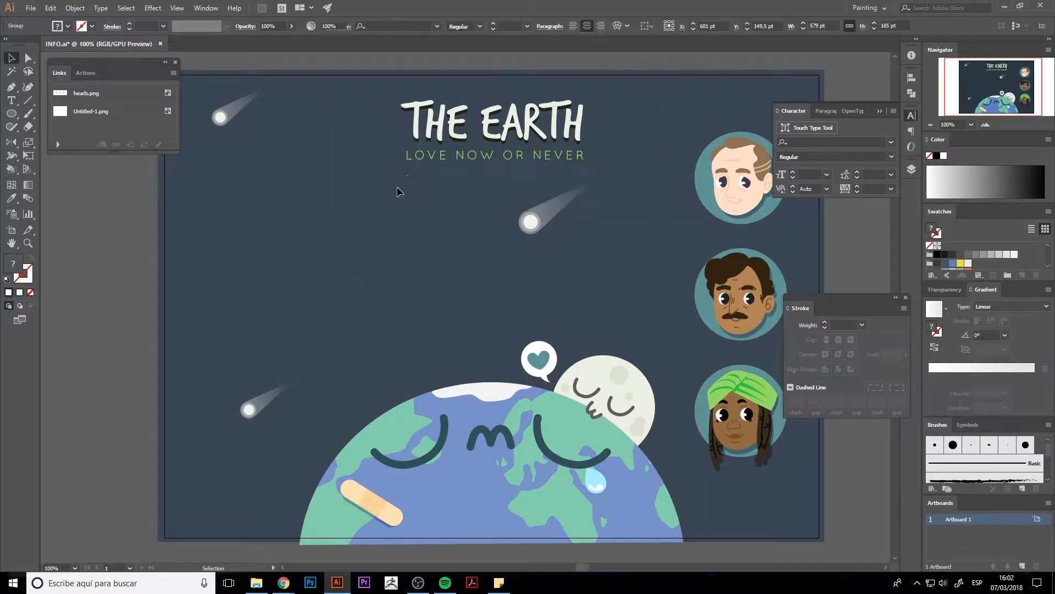
left_click(418, 156)
left_click(422, 197)
key("a")
left_click(440, 159)
left_click_drag(440, 158, 735, 157)
left_click(408, 287)
left_click(460, 156)
left_click(464, 175)
left_click(437, 160)
key("t")
left_click(433, 161)
key("ctrl+z")
type("TIME TO ACT")
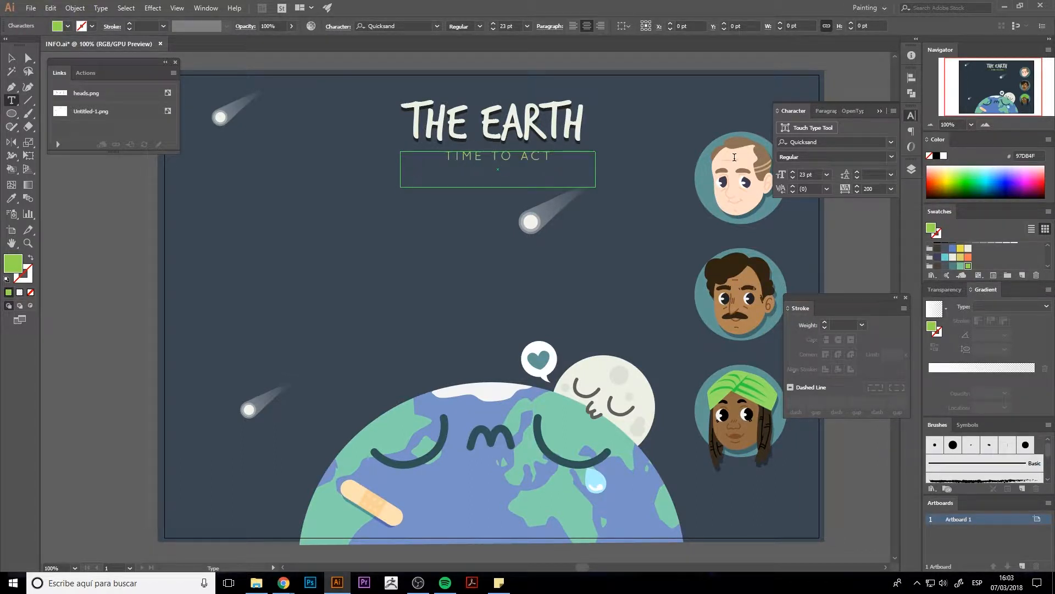
Step: Change the ending of the subtitle so that it reads "TIME TO BRING LOVE"
key("BackSpace")
key("BackSpace")
key("BackSpace")
key("BackSpace")
type("BRING LOVE")
key("Escape")
left_click(262, 275)
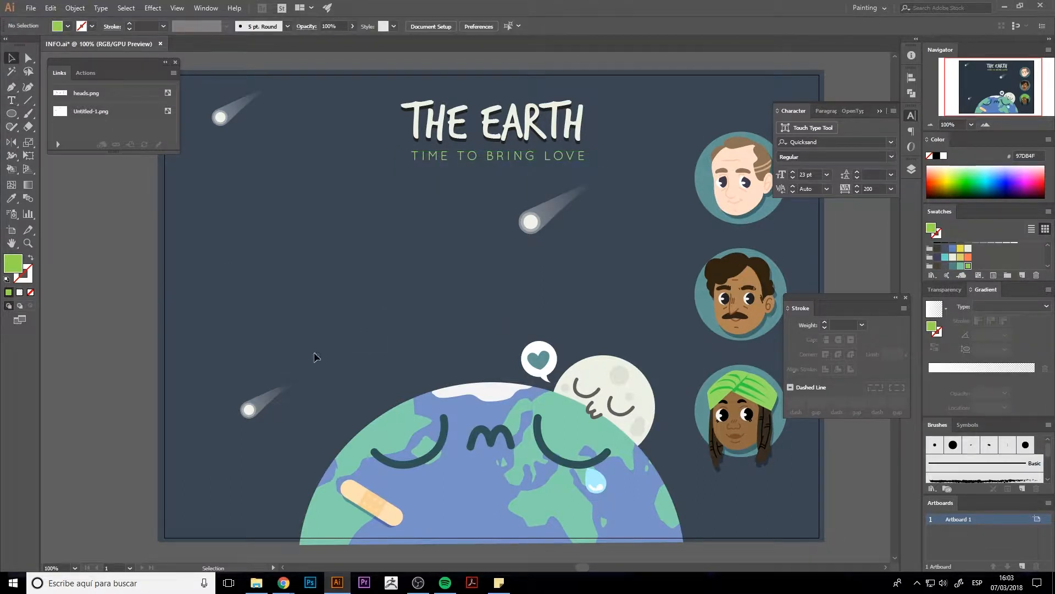
Step: Shrink the comet left of the Earth and place a small comet copy beside the gap between the first two portraits
left_click(258, 406)
left_click_drag(299, 392, 284, 396)
left_click(293, 420)
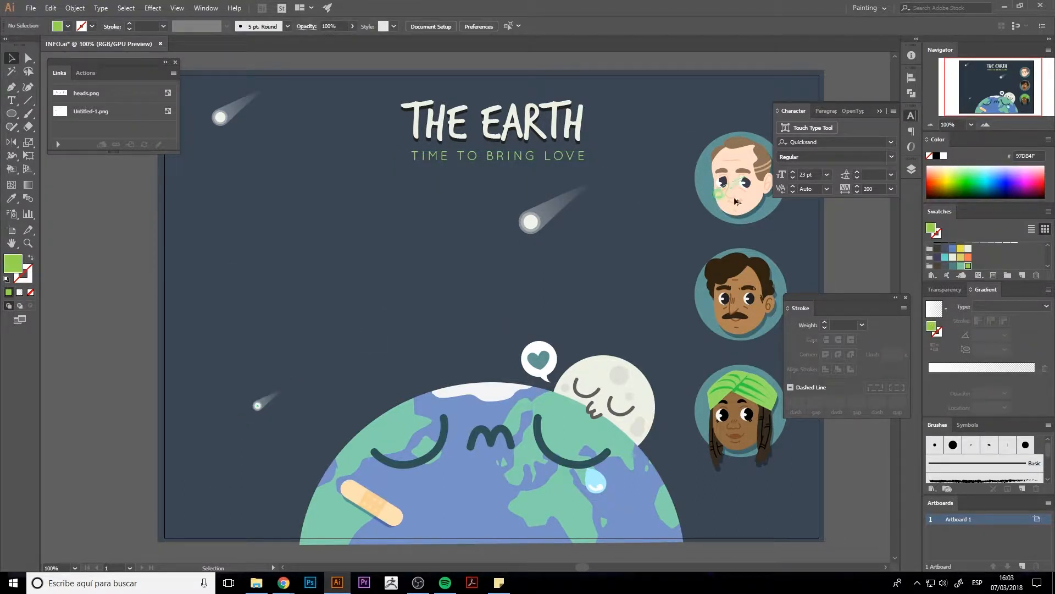
left_click_drag(736, 202, 799, 252)
left_click(829, 292)
left_click_drag(487, 254, 372, 259)
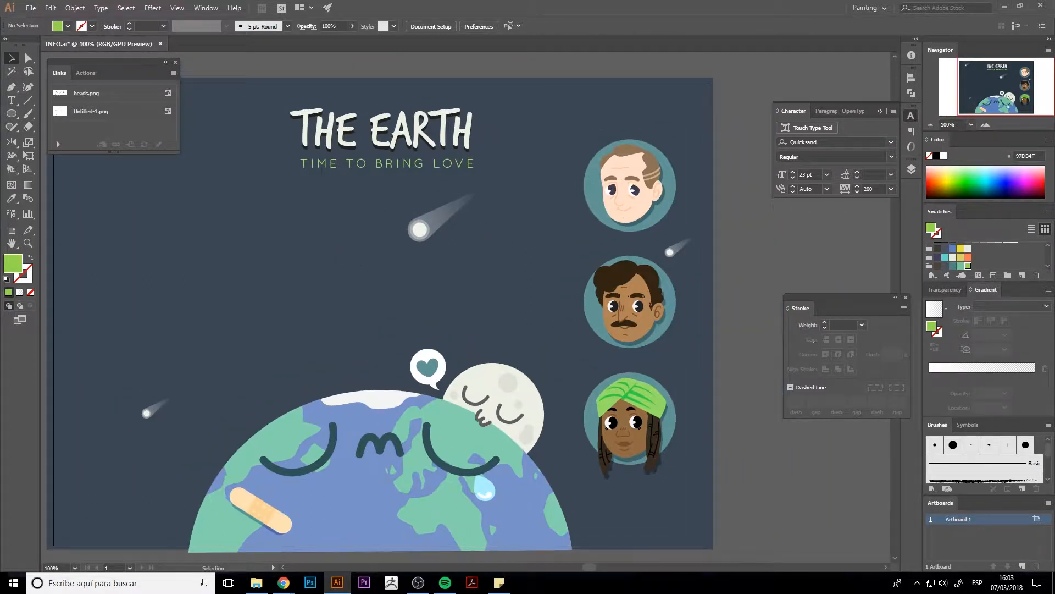
key("alt+Tab")
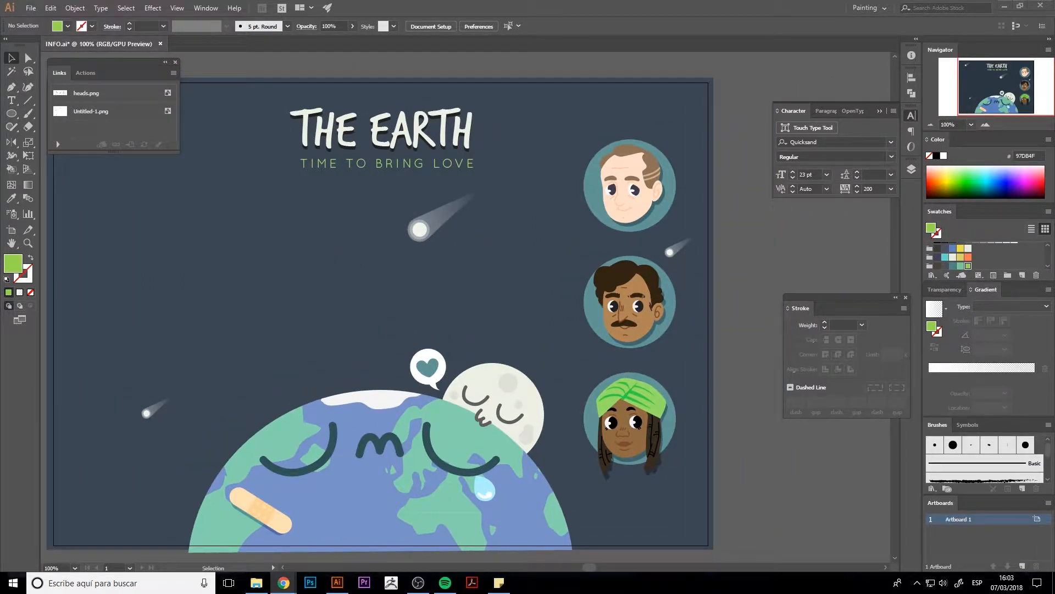
key("alt+Tab")
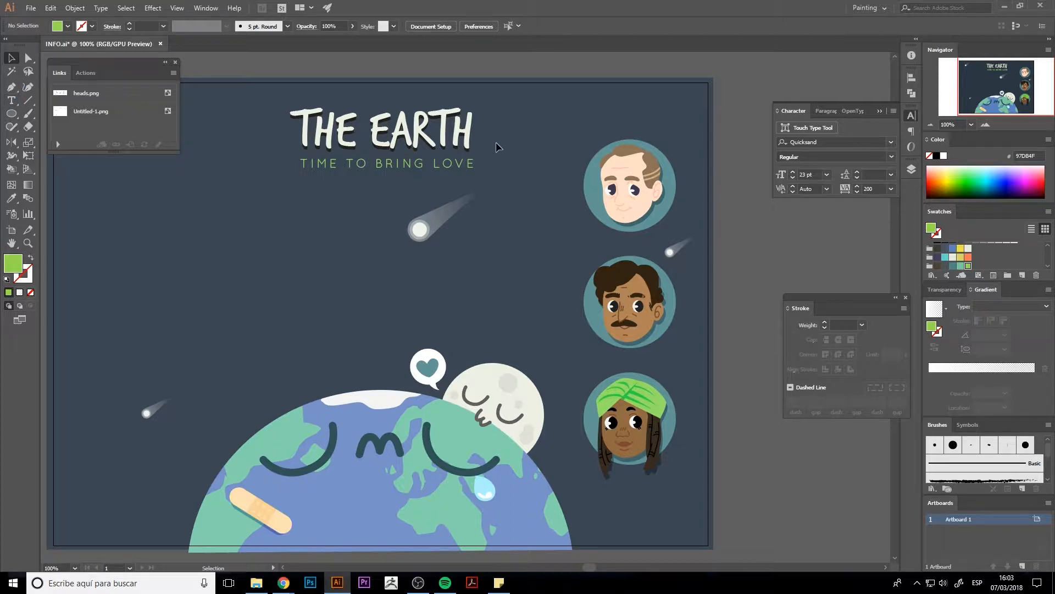
Step: Place a copy of the subtitle above the portraits and replace its text with "ENVIROMENT WARRIORS"
key("a")
left_click_drag(352, 164, 587, 116)
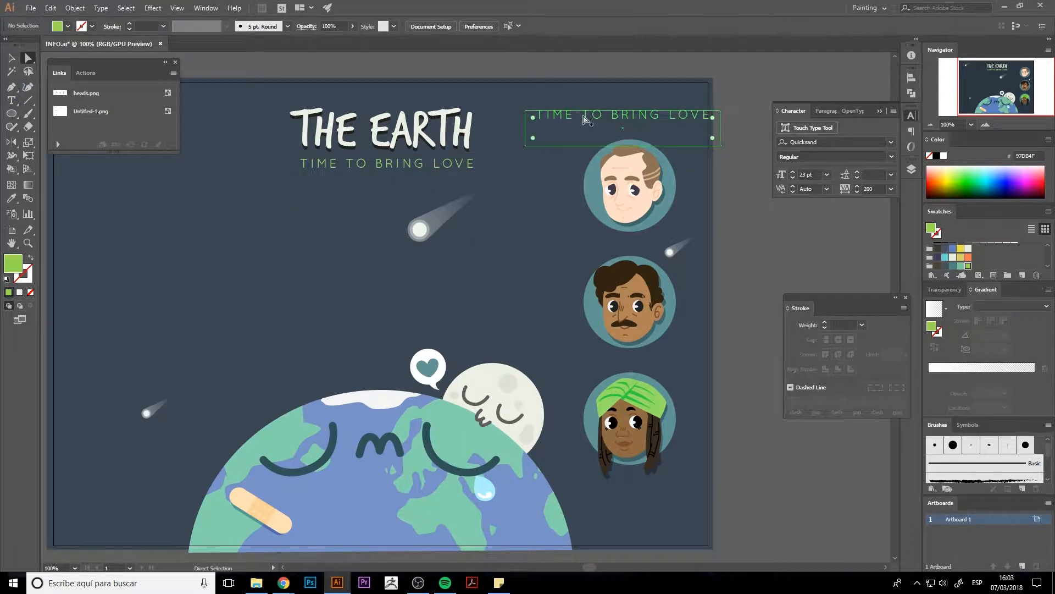
double_click(625, 128)
key("ctrl+a")
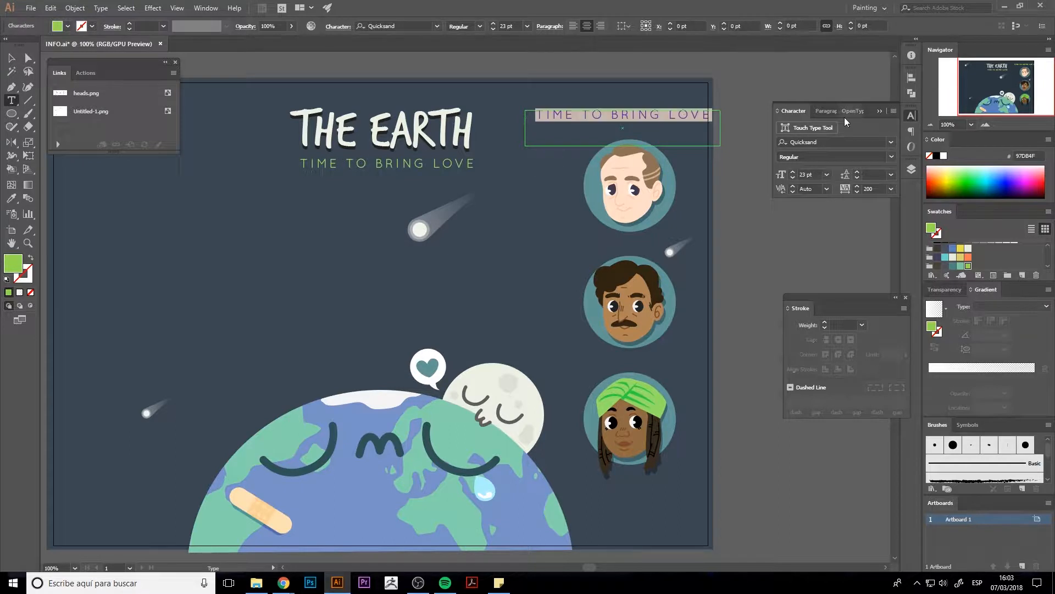
type("ENVIROMENT WARRIORS")
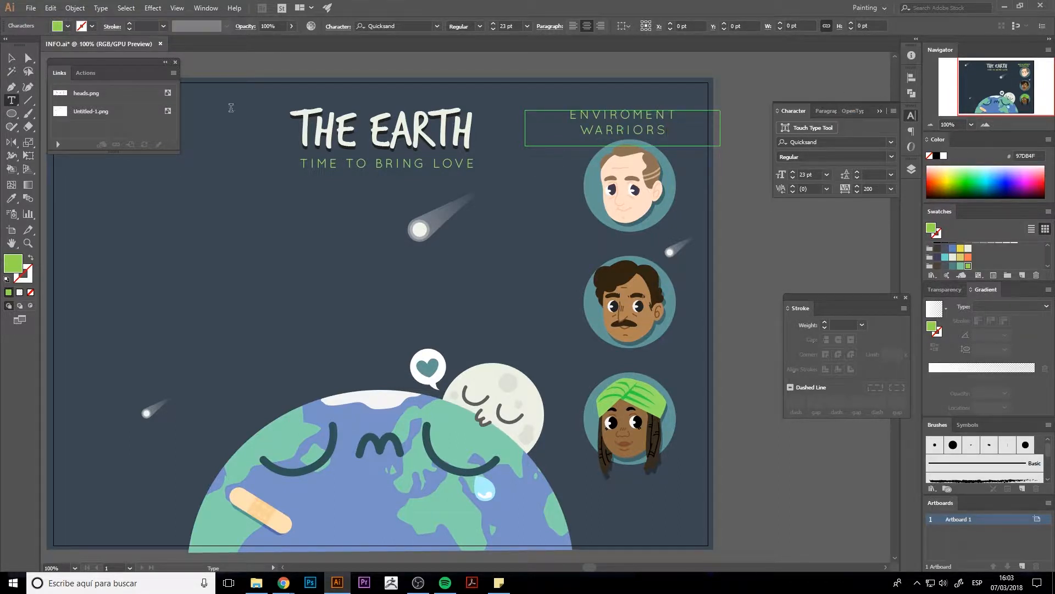
Step: Set the heading above the portraits to Quicksand Bold and fill it with the off-white swatch
key("ctrl+a")
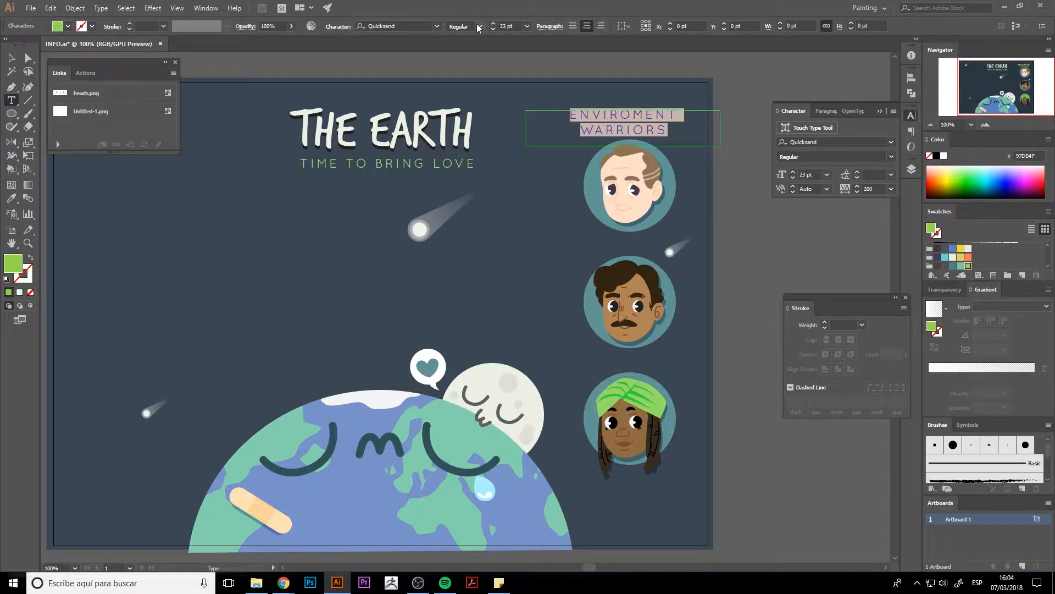
left_click(477, 29)
left_click(461, 101)
key("Escape")
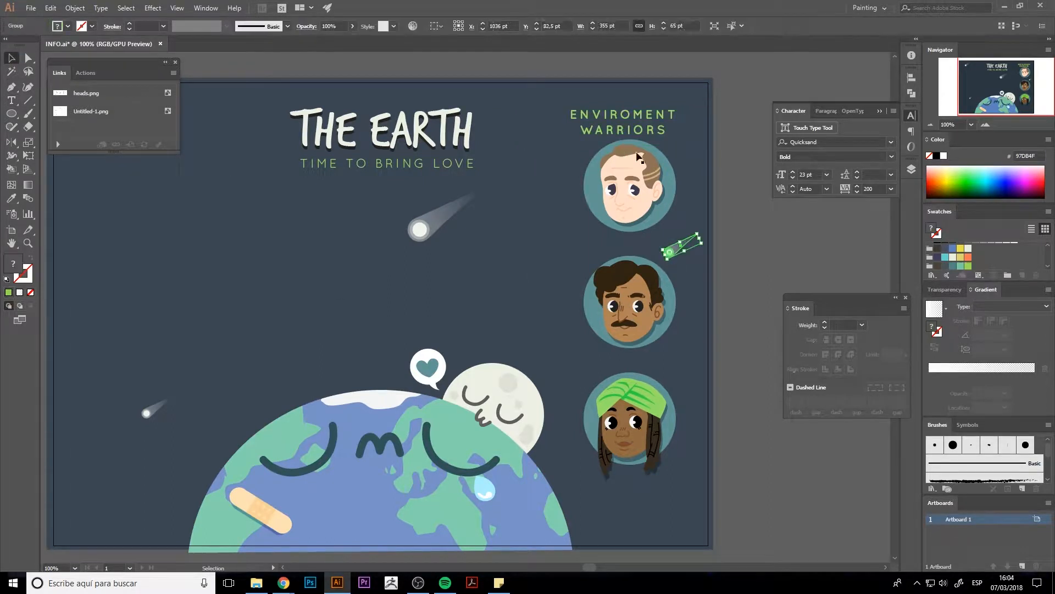
left_click(623, 130)
key("a")
left_click(620, 130)
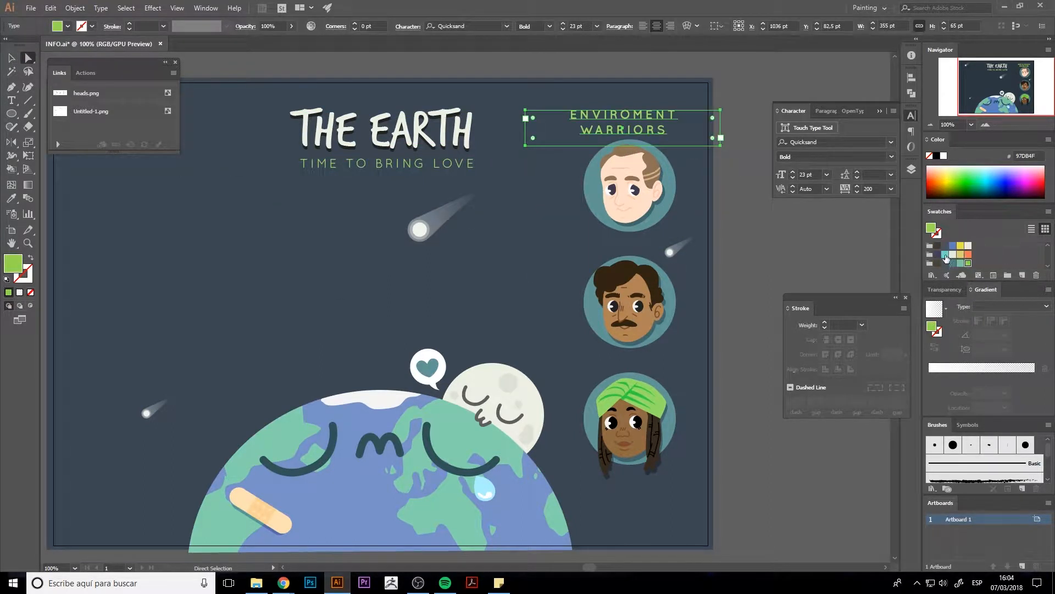
left_click(953, 263)
scroll(938, 240, "up", 2)
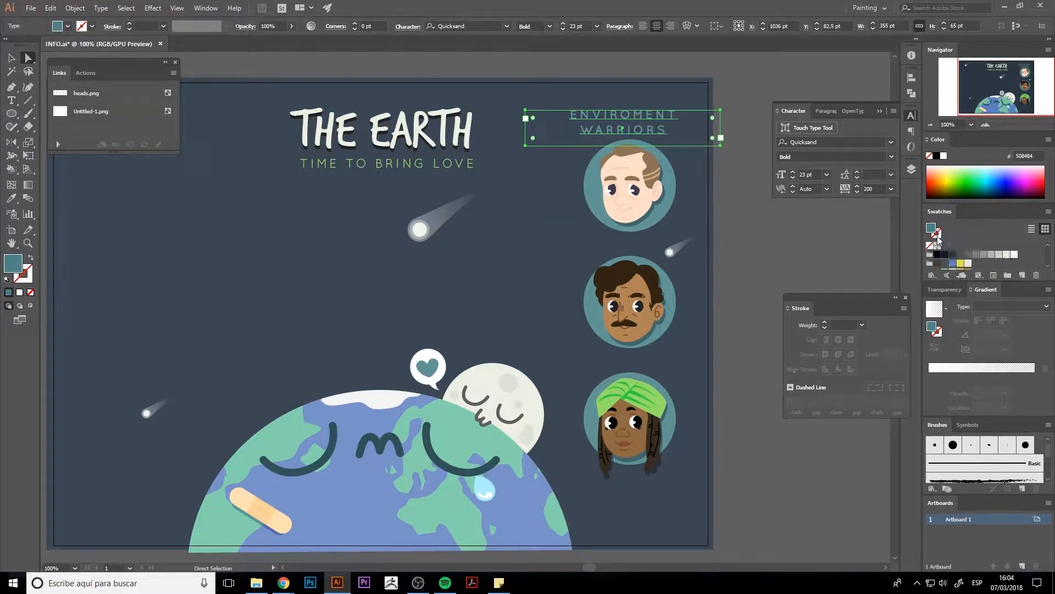
left_click(968, 263)
Step: Move the portrait heading slightly up and tighten the leading between its two lines
left_click_drag(596, 130, 600, 123)
left_click(856, 177)
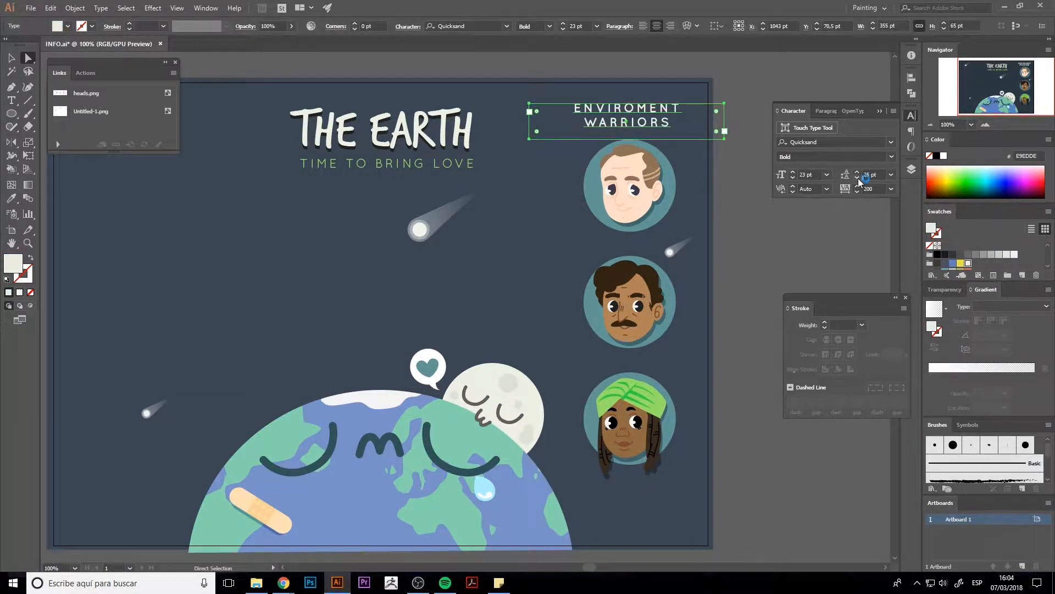
left_click(727, 204)
left_click_drag(654, 122, 654, 125)
Step: Ungroup the portrait heading from the title and subtitle
left_click(645, 217, "shift")
key("v")
left_click(572, 132)
right_click(572, 127)
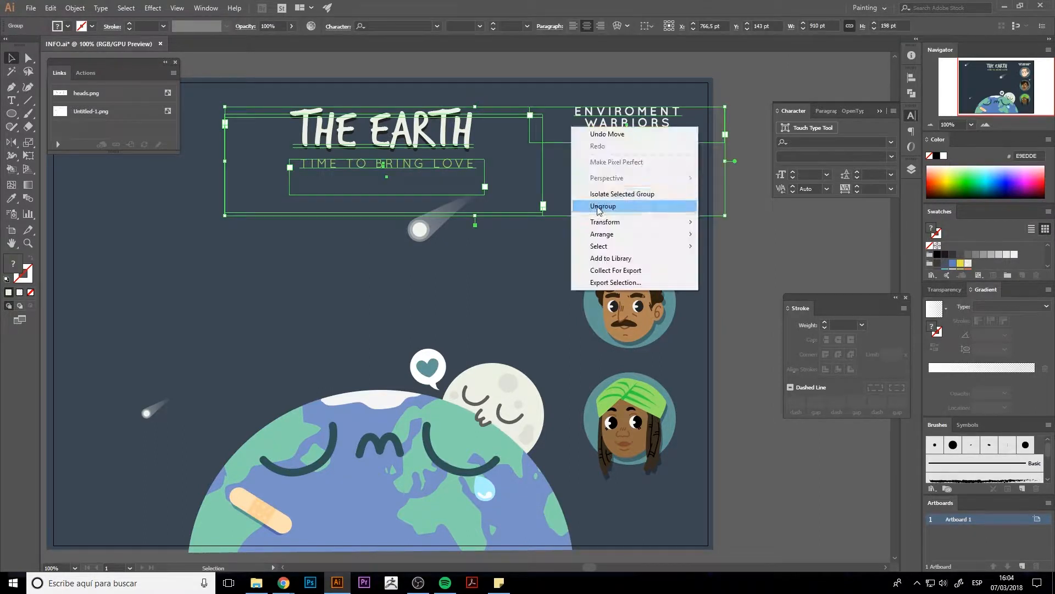
left_click(599, 206)
Step: Align the heading and the three portraits to a common horizontal center and nudge them slightly left together
left_click(621, 122)
left_click(627, 187, "shift")
left_click(632, 300, "shift")
left_click(641, 406, "shift")
left_click(369, 26)
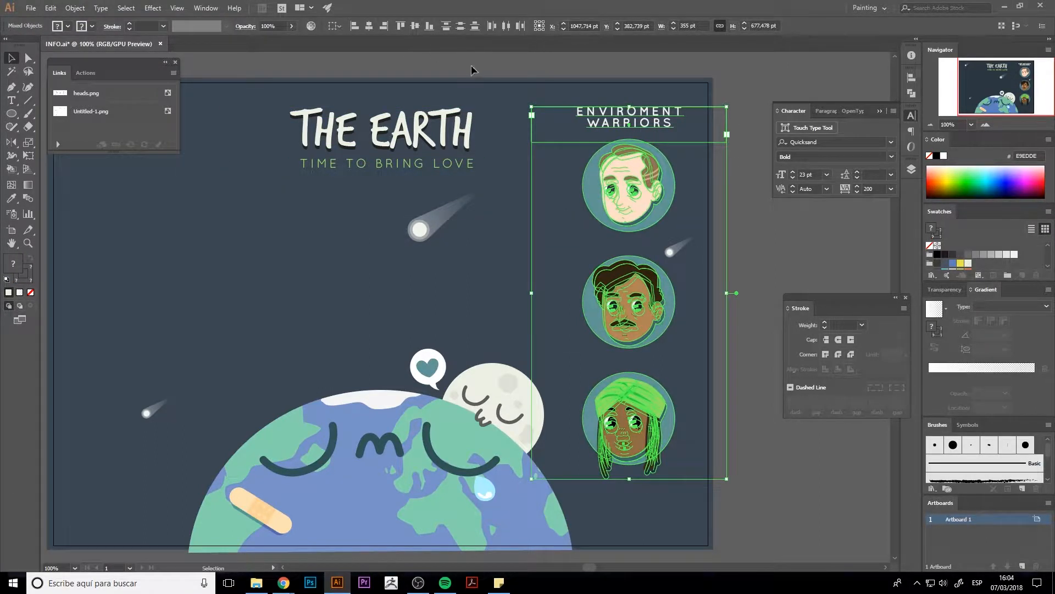
left_click_drag(654, 177, 652, 178)
left_click(756, 205)
Step: Add a text frame beneath the first portrait and enter "Gaylord N" as the start of its caption
key("t")
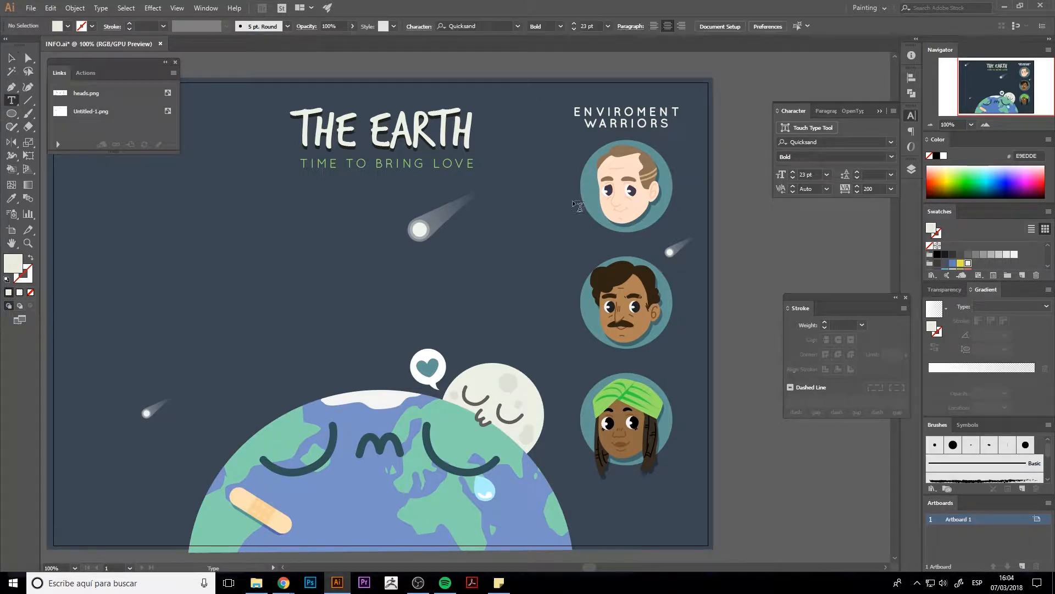
left_click_drag(574, 232, 683, 255)
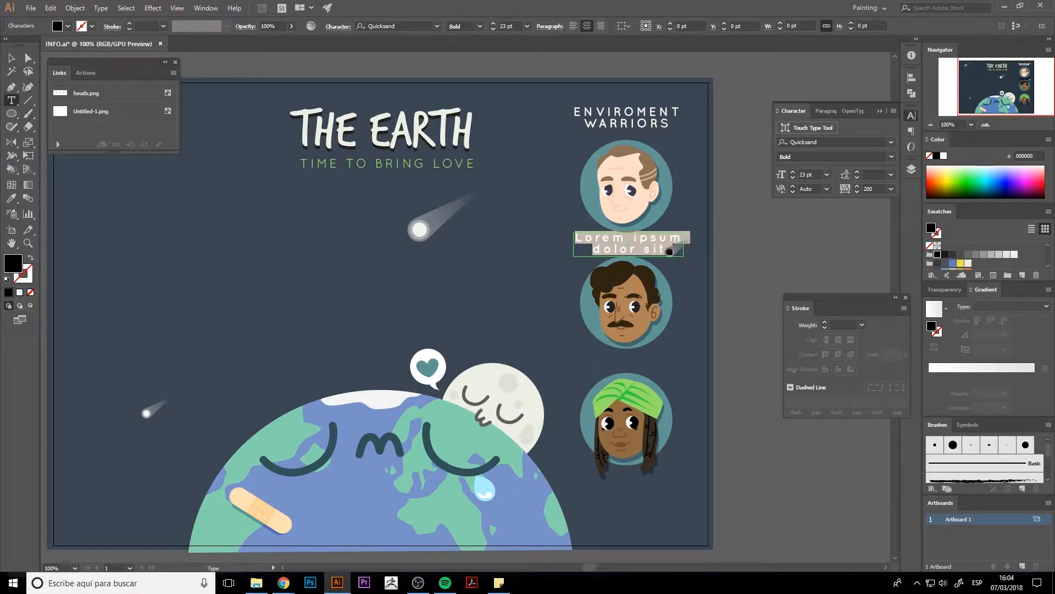
key("alt+Tab")
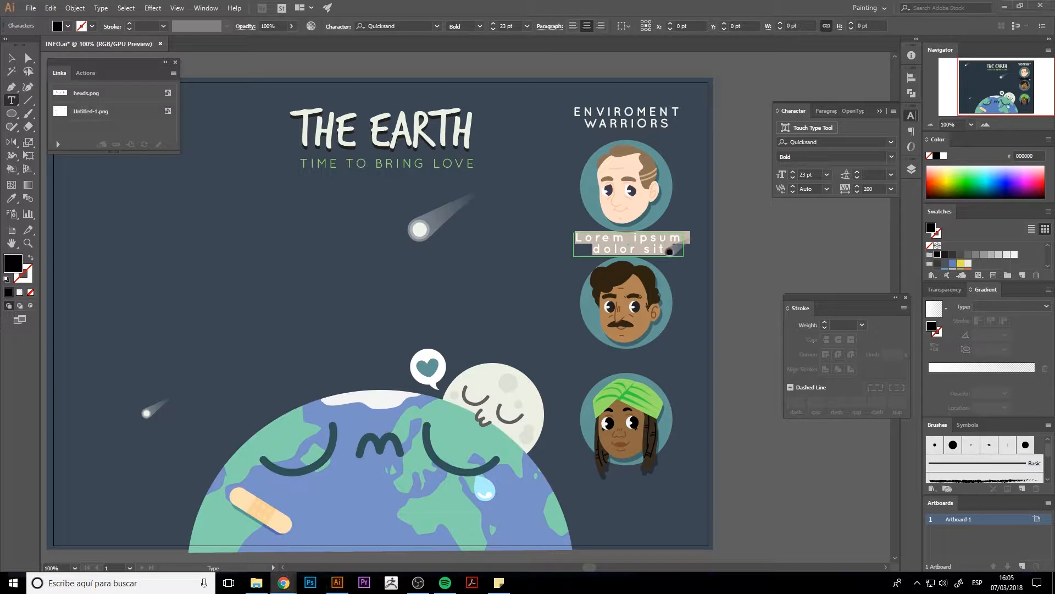
key("alt+Tab")
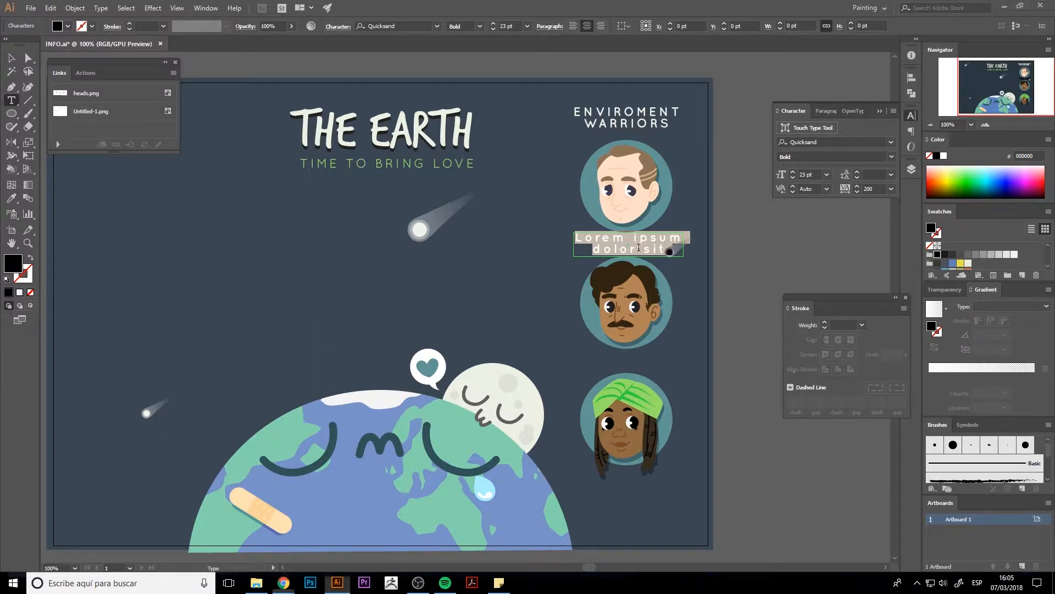
type("gAYaylo")
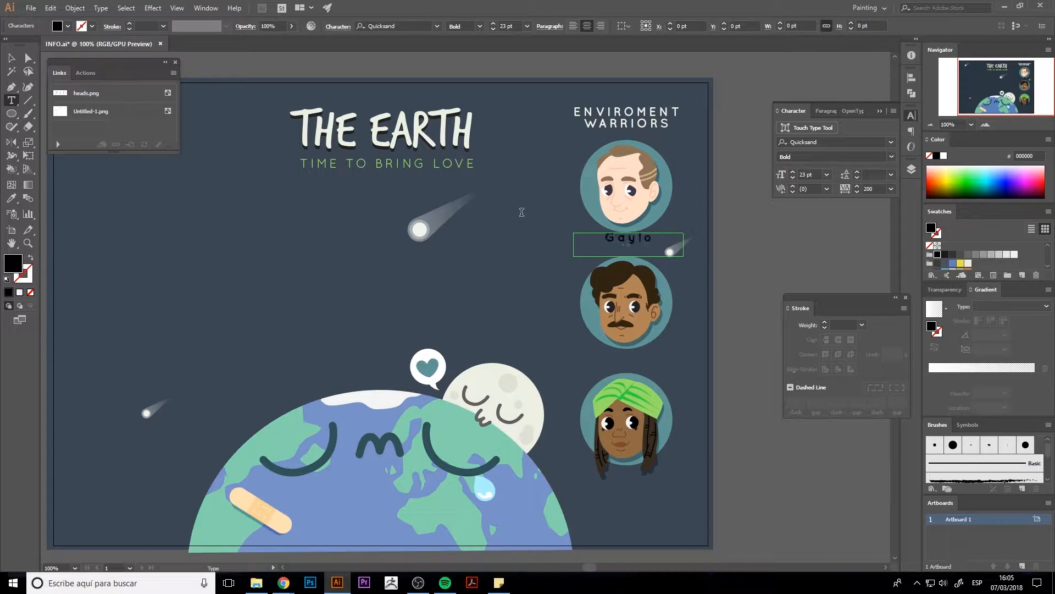
type("rd N")
Step: Set the font size of the first portrait's caption to 14 pt
key("ctrl+a")
left_click(526, 26)
left_click(542, 176)
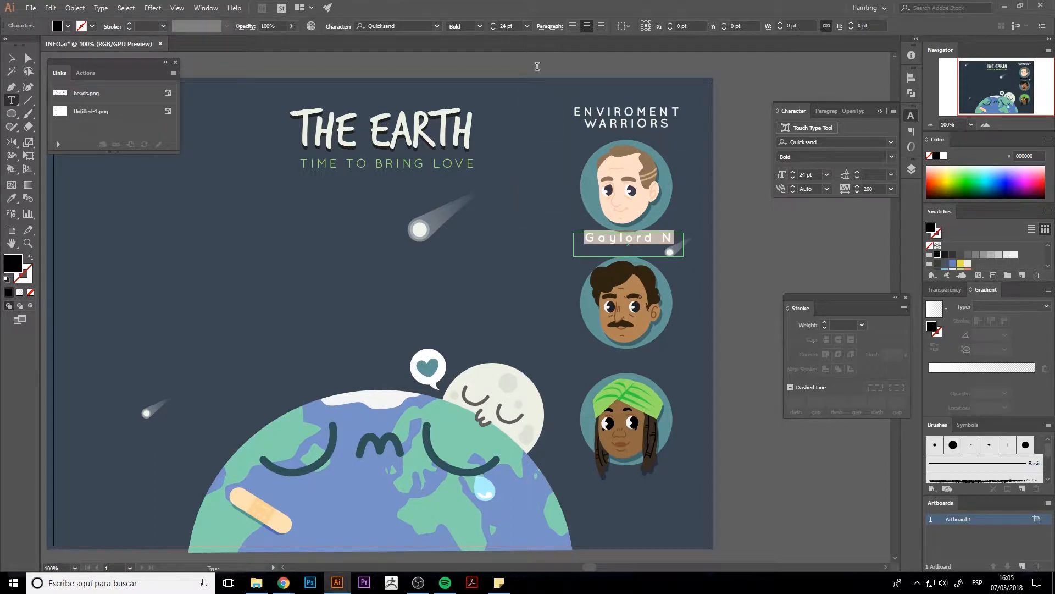
left_click(526, 27)
left_click(549, 136)
Step: Complete the first portrait's caption in capital letters as "GAYLORD NELSON"
left_click(661, 239)
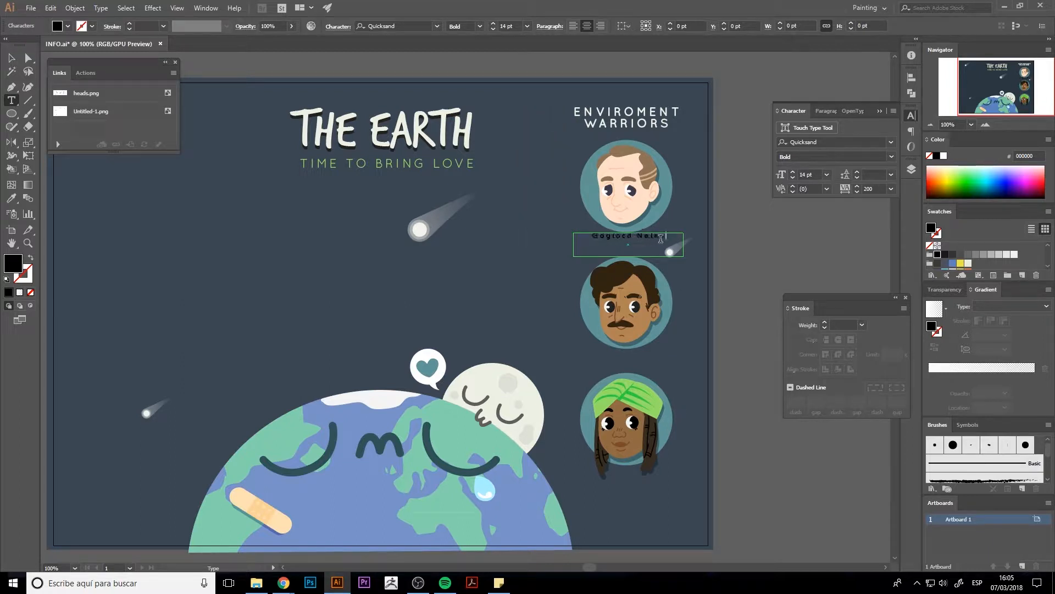
key("BackSpace")
key("BackSpace")
key("BackSpace")
key("BackSpace")
key("BackSpace")
key("BackSpace")
type("RD NELSON")
Step: Fill the first portrait's caption with the light green swatch
key("ctrl+a")
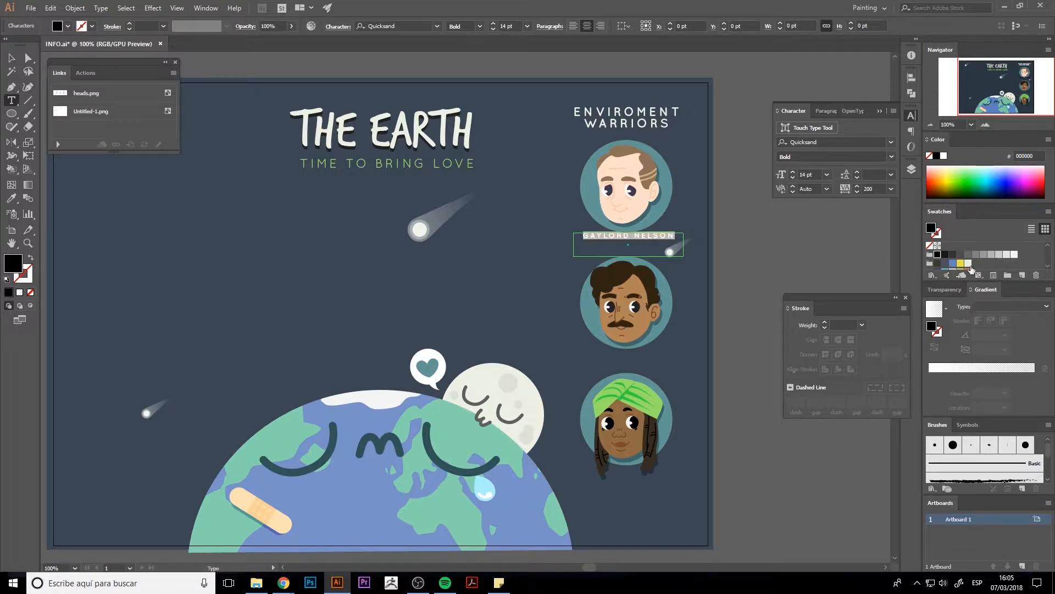
left_click(969, 264)
key("Escape")
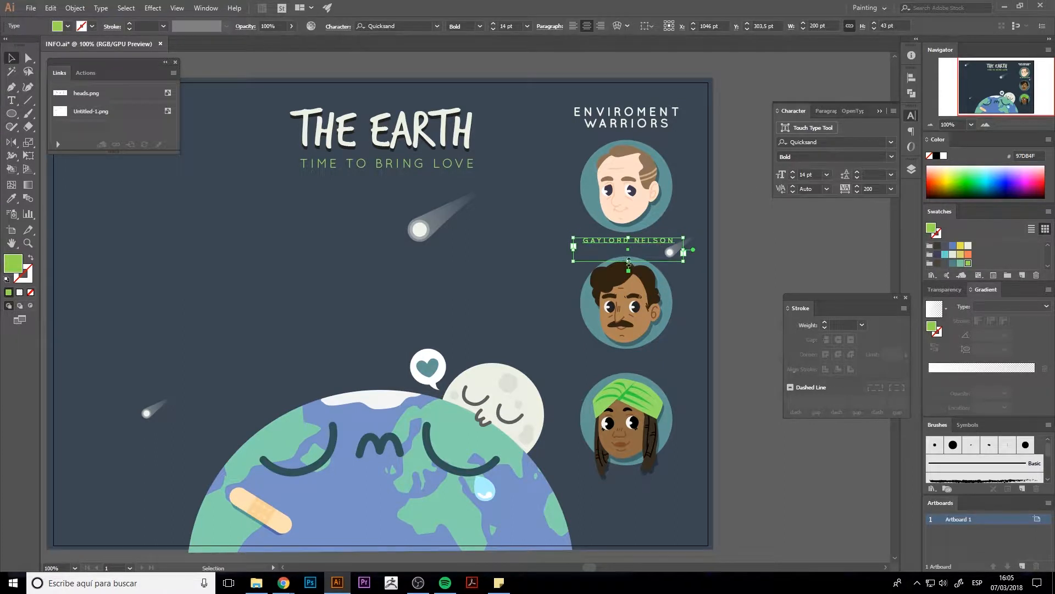
Step: Shorten the first portrait's caption frame to about 22 pt high and set its font to TrashHand
left_click_drag(628, 263, 628, 251)
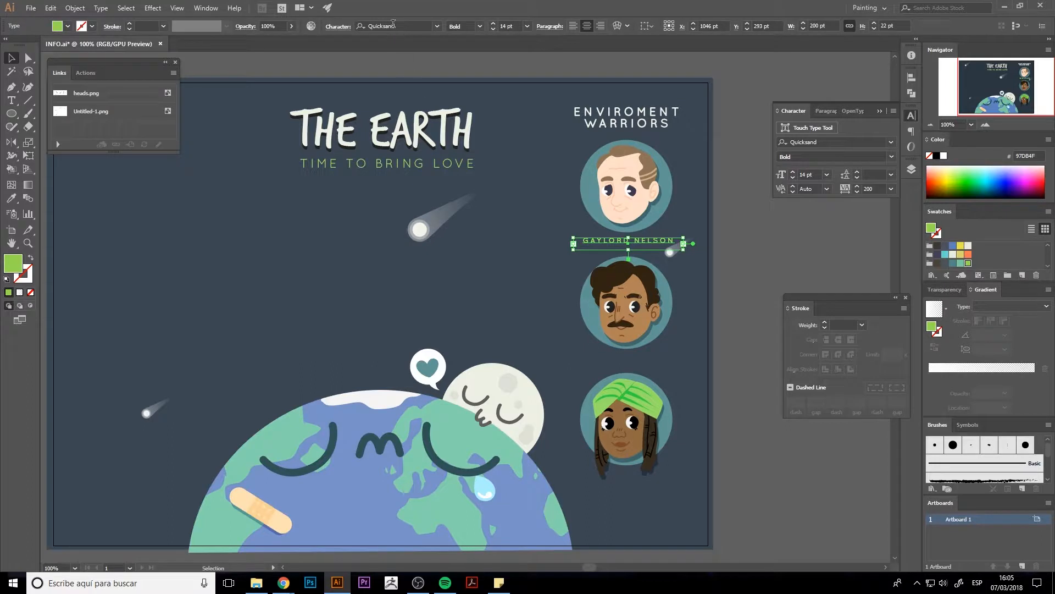
left_click(393, 23)
type("trash")
left_click(389, 58)
left_click(740, 262)
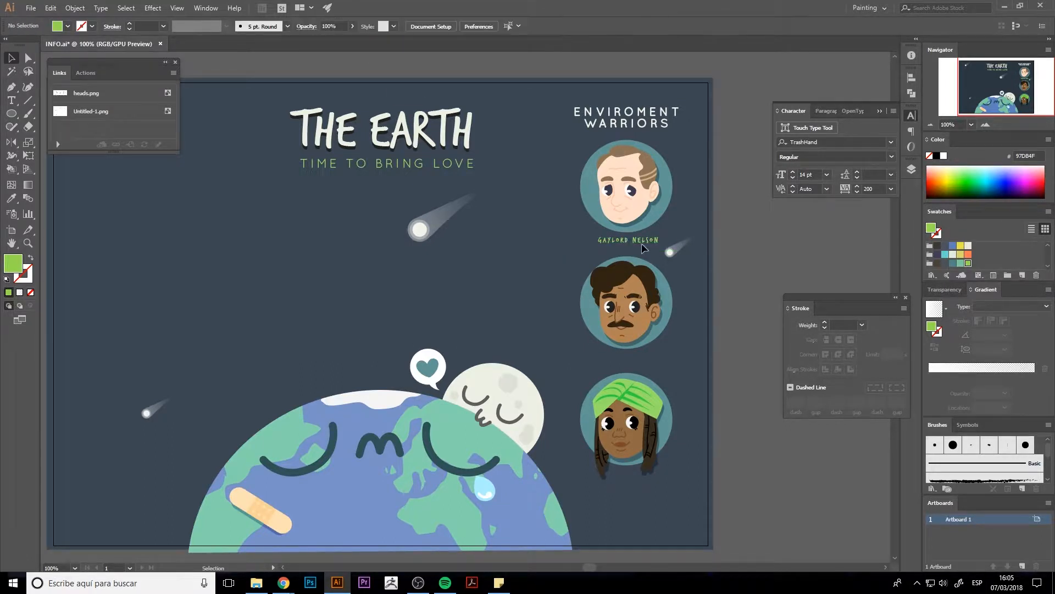
Step: Set the font size of the first portrait's caption to 20 pt
left_click(625, 242)
left_click(494, 24)
left_click(494, 23)
left_click(494, 24)
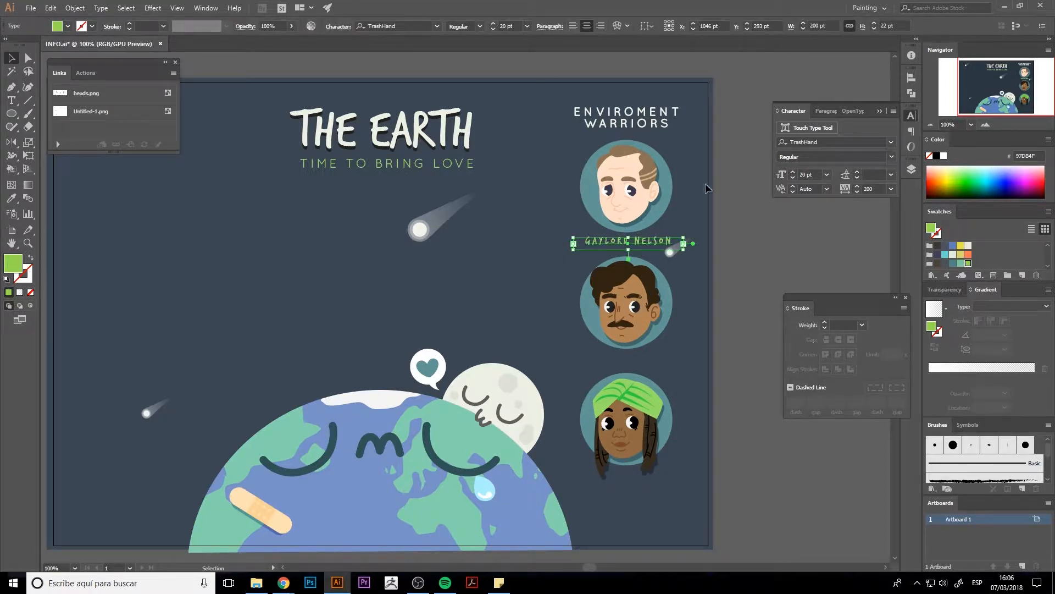
left_click(773, 231)
Step: Nudge the "GAYLORD NELSON" caption slightly down, away from the first portrait
left_click(650, 242)
key("Down")
key("Down")
key("Down")
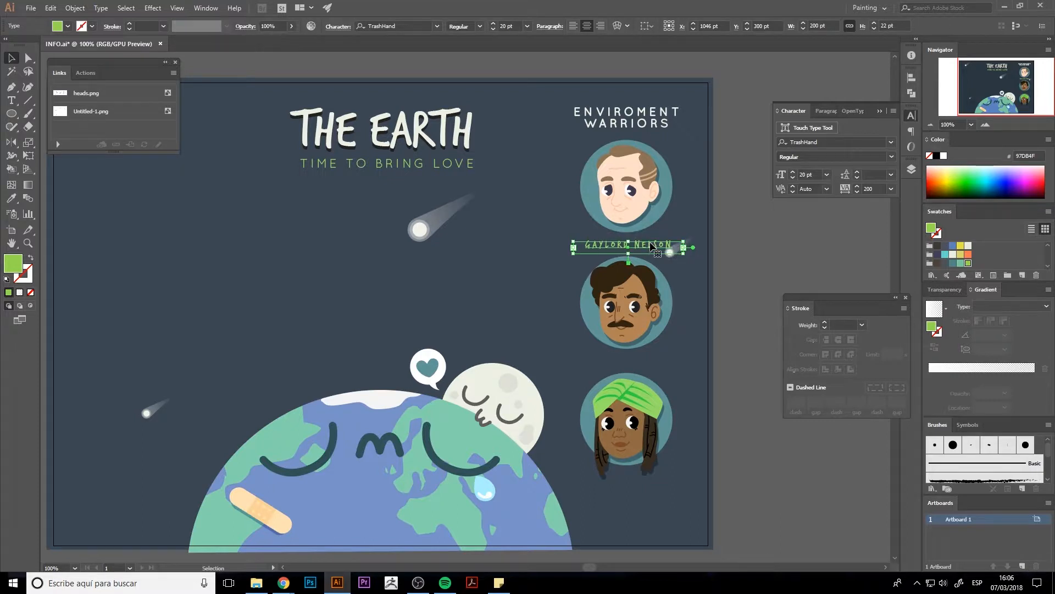
left_click(724, 230)
Step: Duplicate the first caption beneath the second portrait and replace its text with "CHICO MENDES"
scroll(724, 230, "down", 2)
left_click_drag(648, 208, 648, 324)
double_click(637, 322)
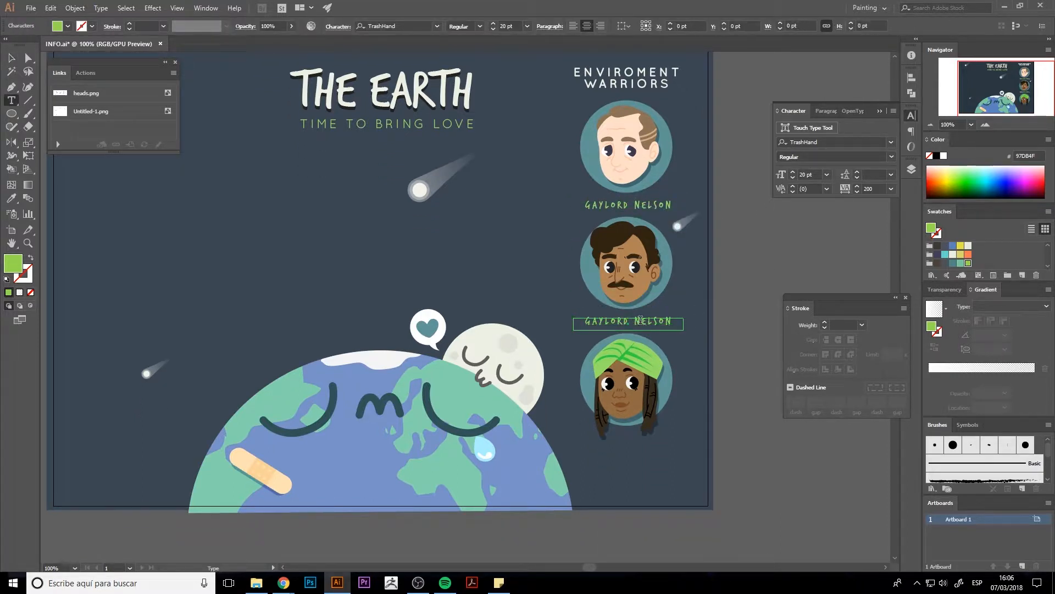
key("ctrl+a")
type("CHICO MENDES")
key("Escape")
Step: Duplicate the second caption beneath the third portrait and replace its text with "WANGARI MAATHAI"
left_click_drag(646, 326, 646, 454)
key("t")
double_click(640, 447)
key("ctrl+a")
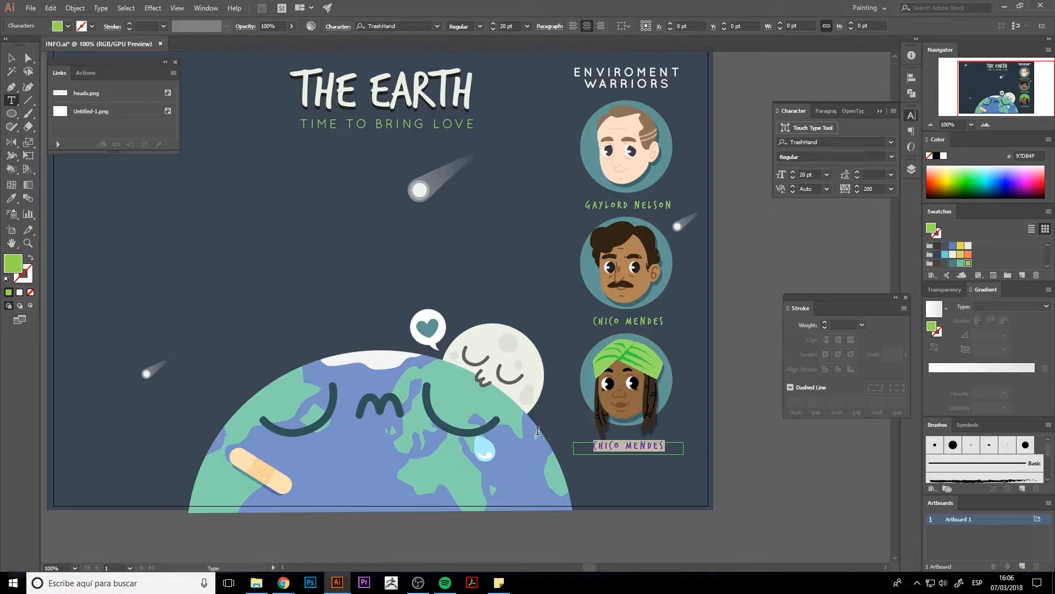
type("WANGARI MAATHAI")
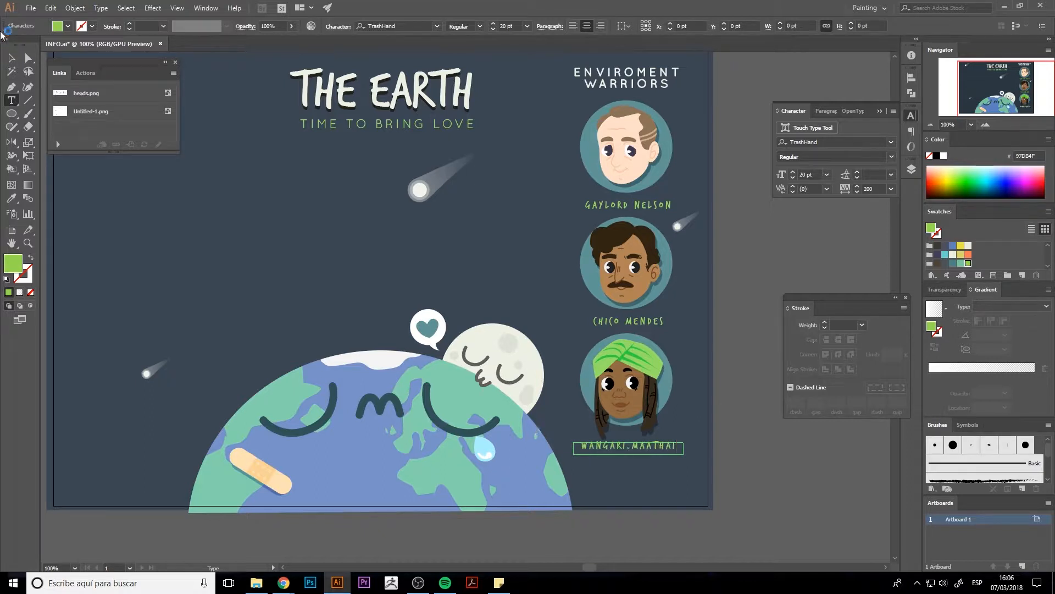
left_click(11, 57)
left_click(363, 282)
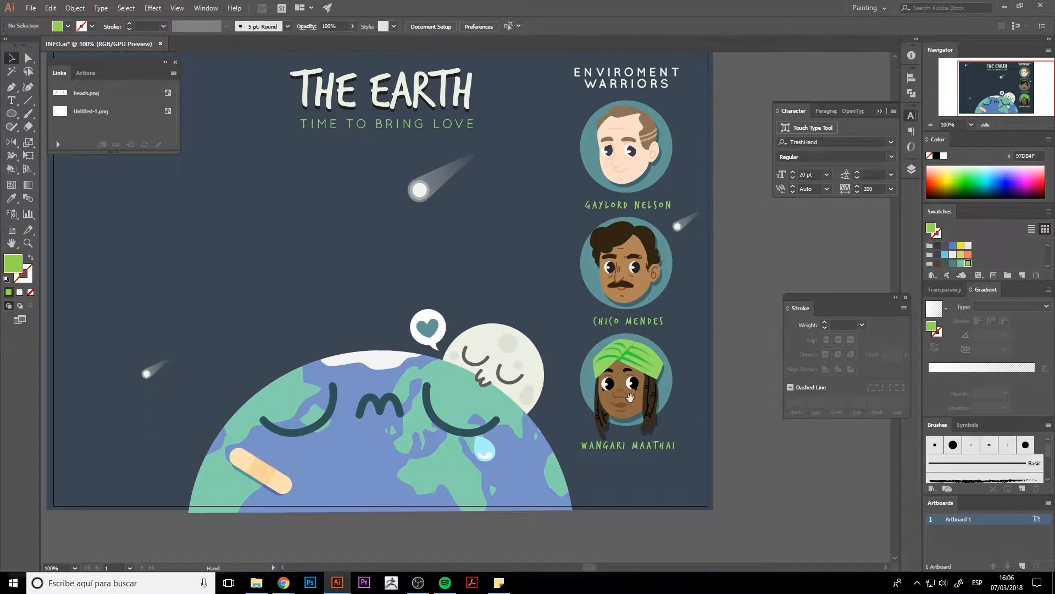
Step: Nudge the third portrait's caption slightly down
left_click_drag(544, 357, 570, 393)
left_click_drag(675, 484, 675, 486)
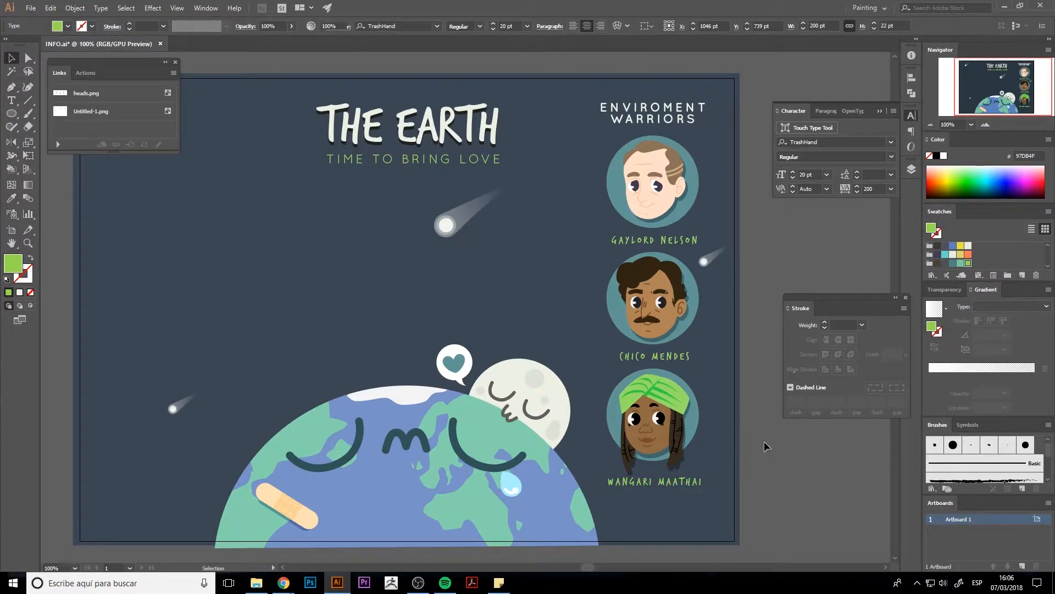
left_click_drag(390, 293, 408, 306)
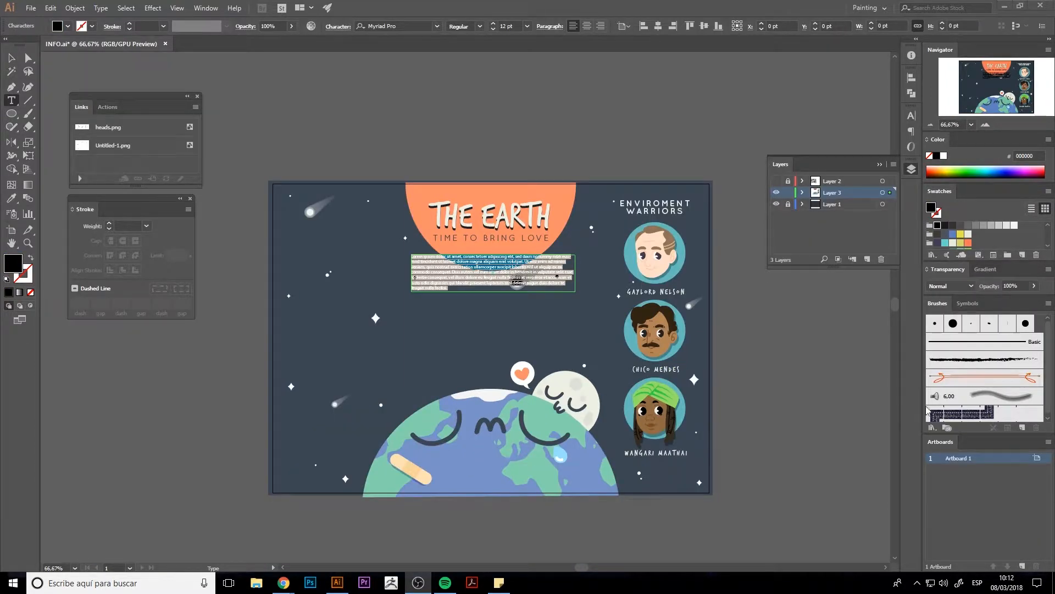
Step: Clear the placeholder text from the frame below the title and set its font size to 72 pt
key("Delete")
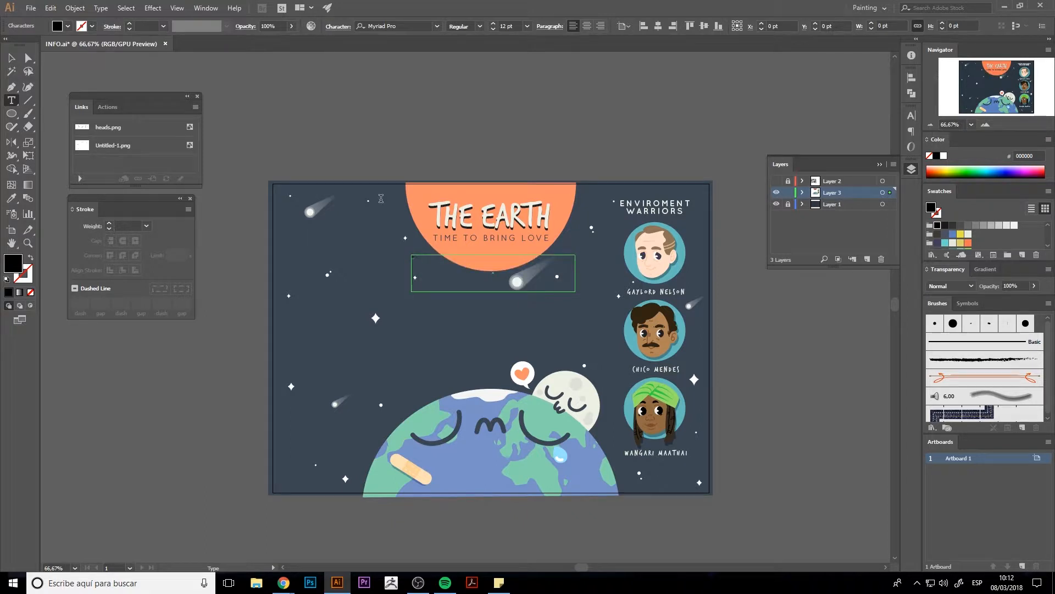
double_click(11, 243)
left_click(526, 26)
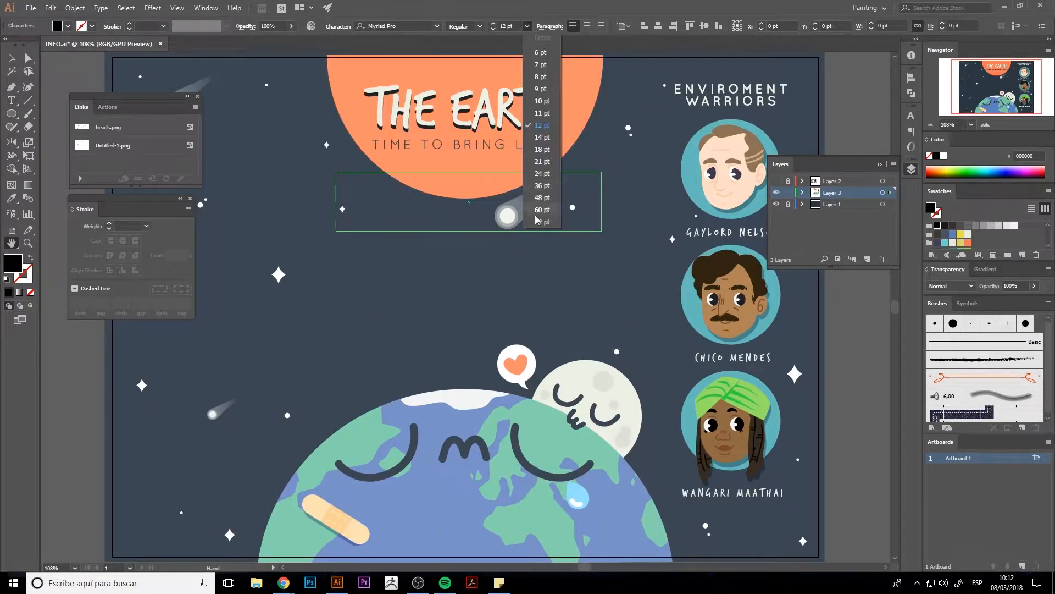
left_click(532, 222)
type("FACTS")
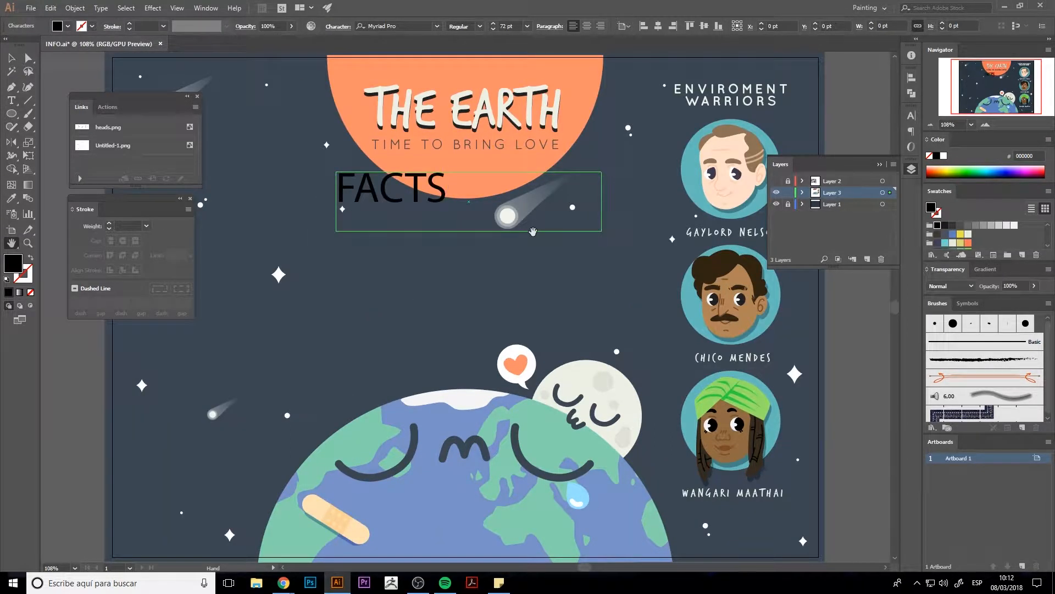
key("BackSpace")
key("BackSpace")
key("BackSpace")
key("BackSpace")
key("BackSpace")
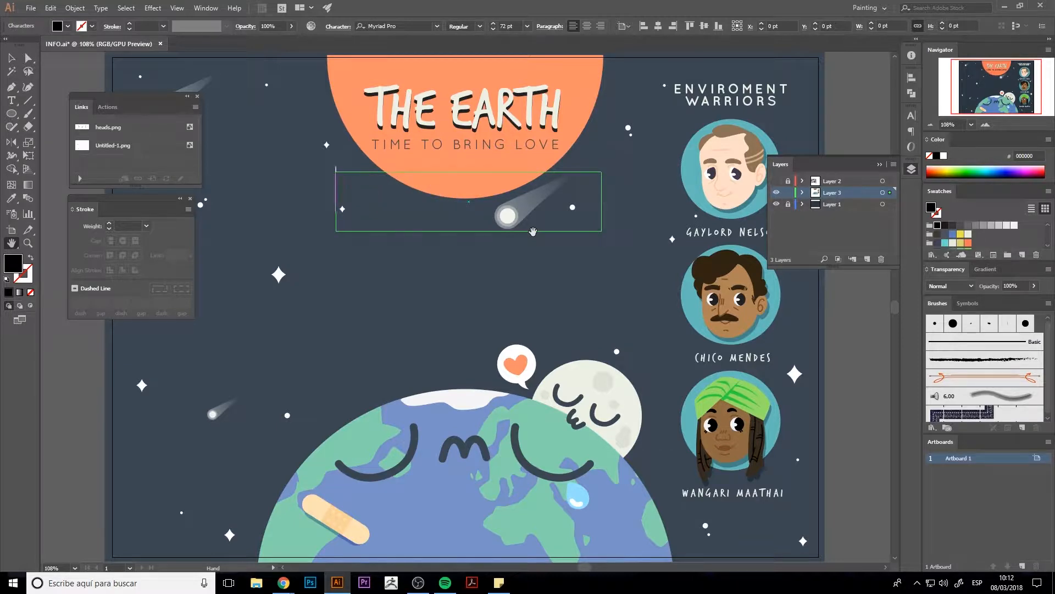
type("E")
key("BackSpace")
type("PLA")
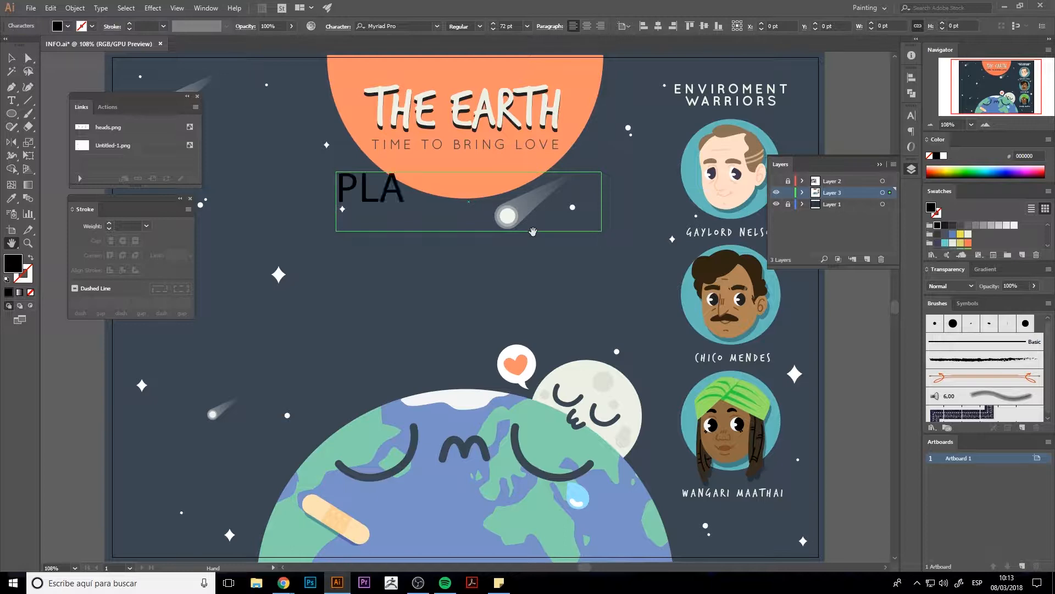
key("BackSpace")
key("BackSpace")
key("BackSpace")
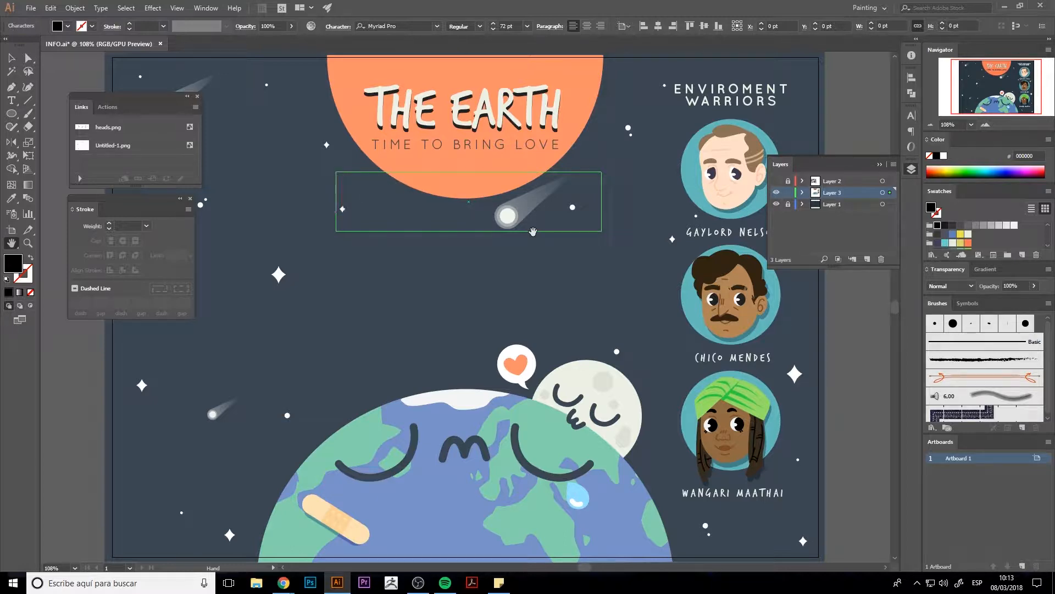
type("IN")
key("BackSpace")
key("BackSpace")
Step: Enter "FACTS ABOUT" as a heading in the text frame below the title
type("FACTS")
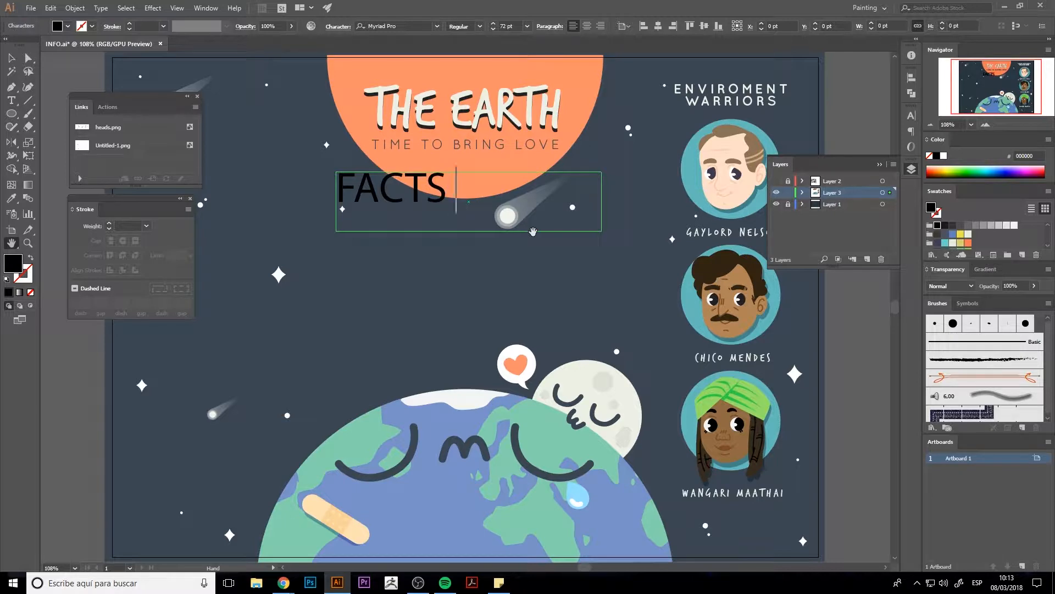
type(" ABOUT")
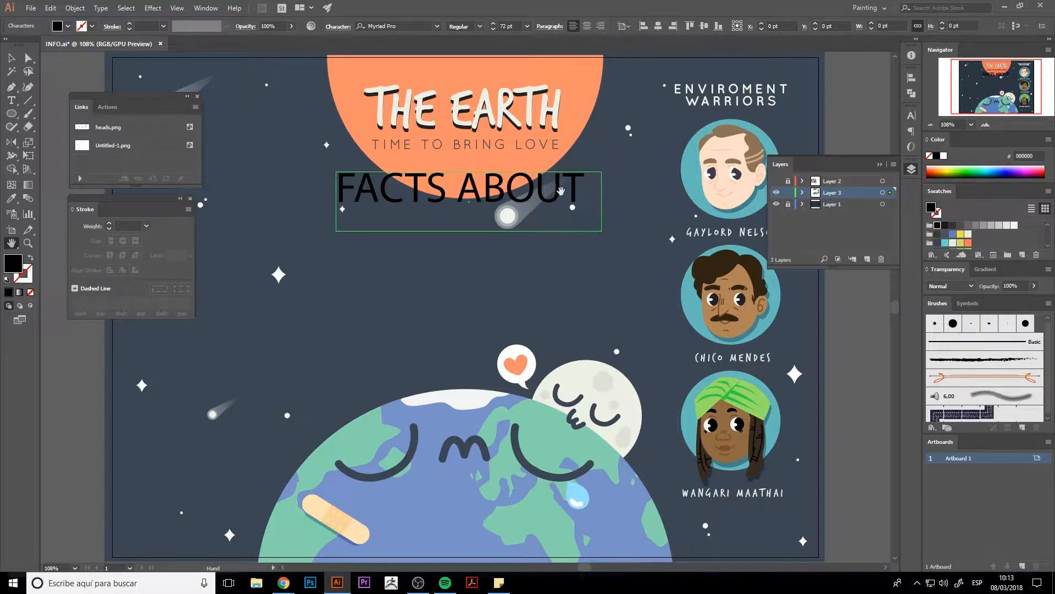
key("Escape")
Step: Format the "FACTS ABOUT" heading as centred Quicksand Bold at 37 pt
key("t")
left_click_drag(585, 192, 337, 175)
left_click(388, 25)
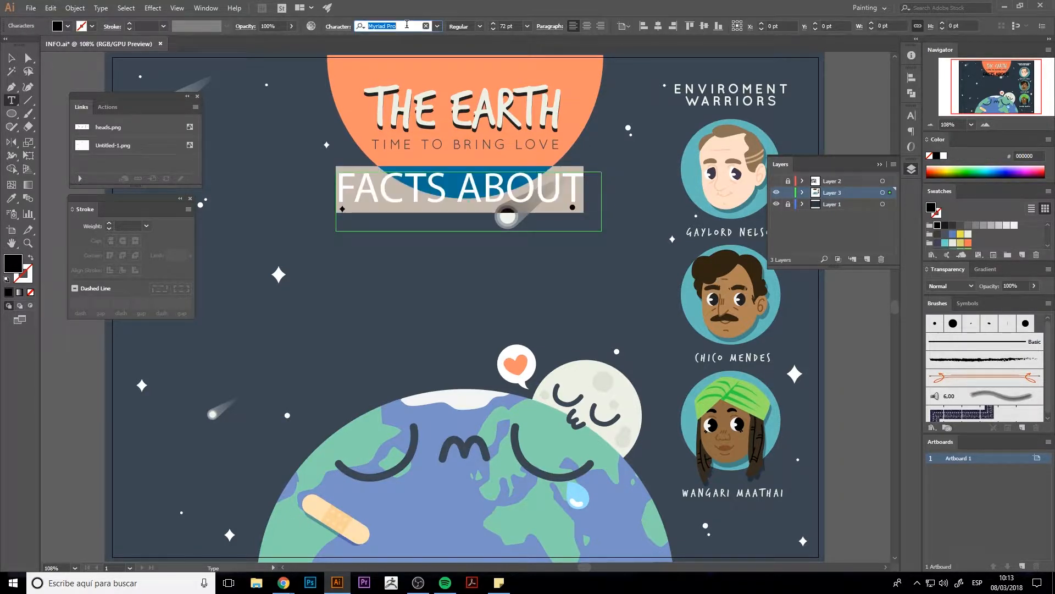
type("QUICK")
left_click(392, 116)
scroll(495, 29, "down", 20)
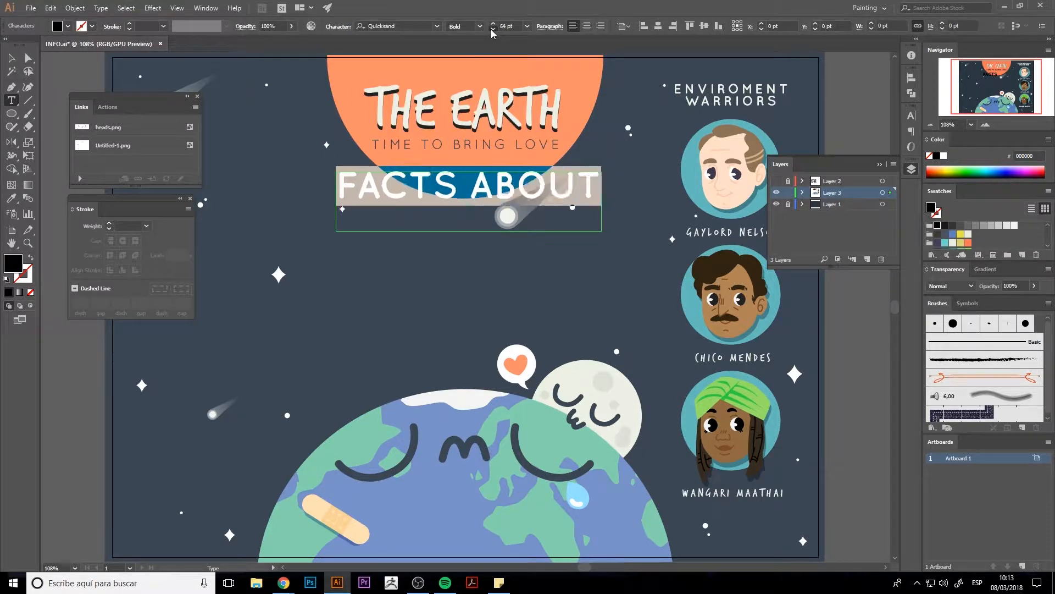
scroll(495, 28, "down", 8)
key("ctrl+shift+c")
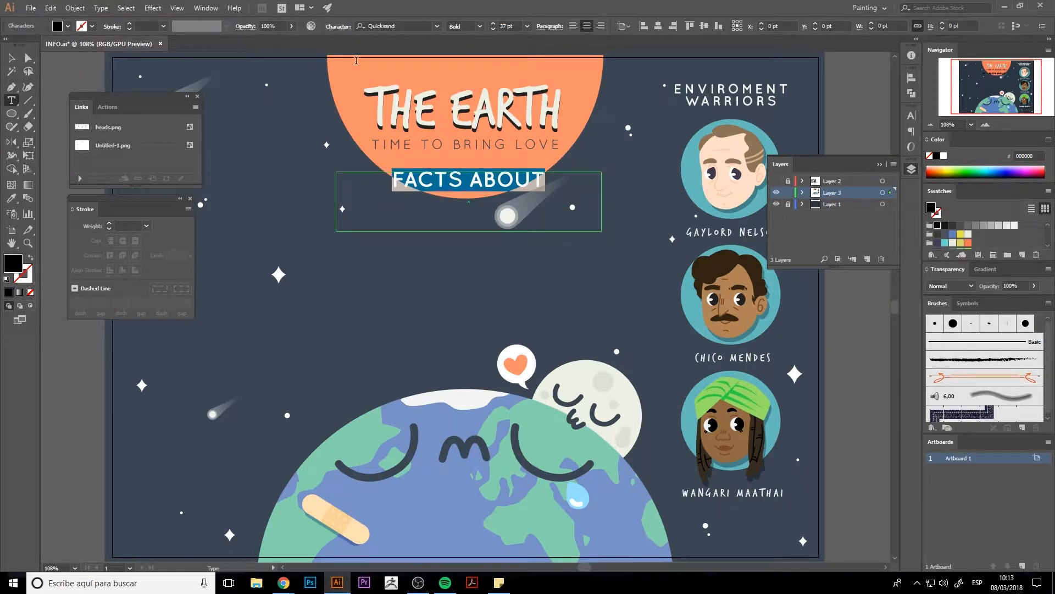
Step: Fill the "FACTS ABOUT" heading with the turquoise swatch and move it below the orange semicircle
left_click(945, 242)
key("Escape")
left_click_drag(451, 188, 424, 219)
scroll(956, 233, "down", 1)
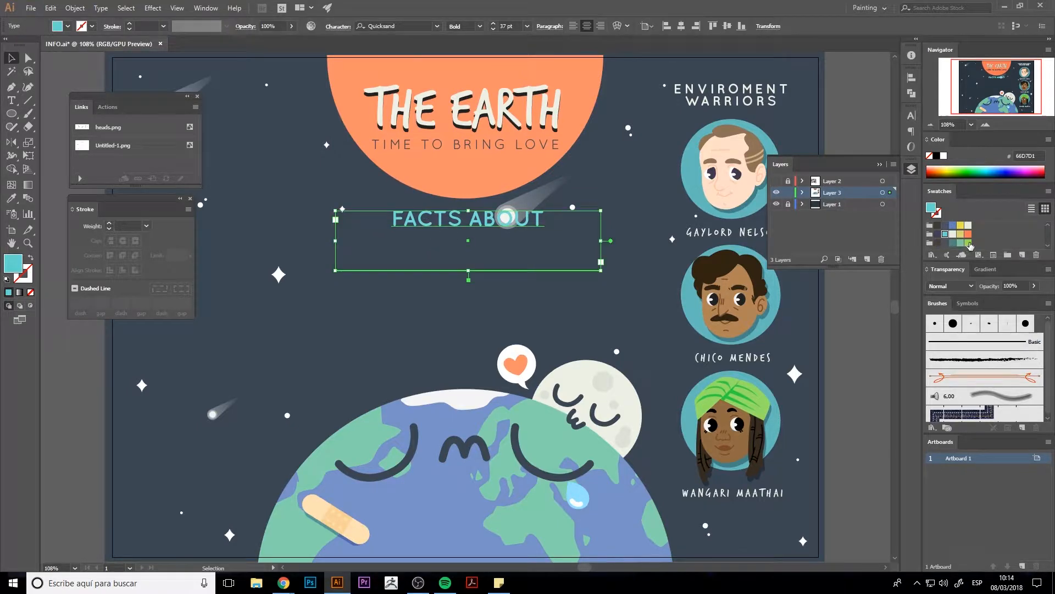
Step: Try green and teal fills on the "FACTS ABOUT" heading and settle on the off-white swatch
left_click(968, 242)
left_click(953, 244)
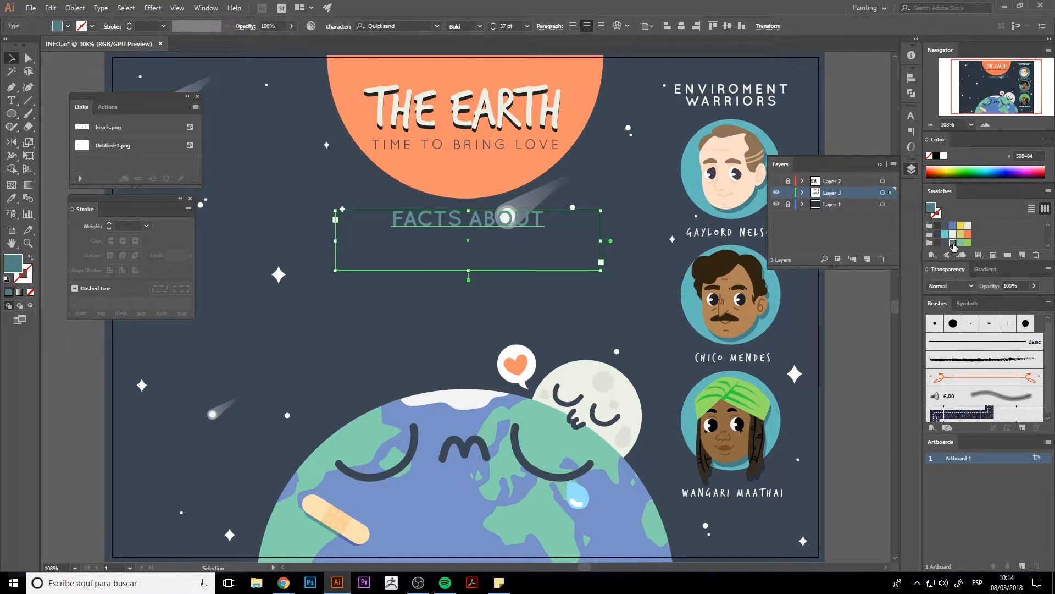
left_click(969, 226)
Step: Move the large comet clear of the "FACTS ABOUT" heading and centre the heading horizontally on the artboard
left_click_drag(525, 203, 601, 250)
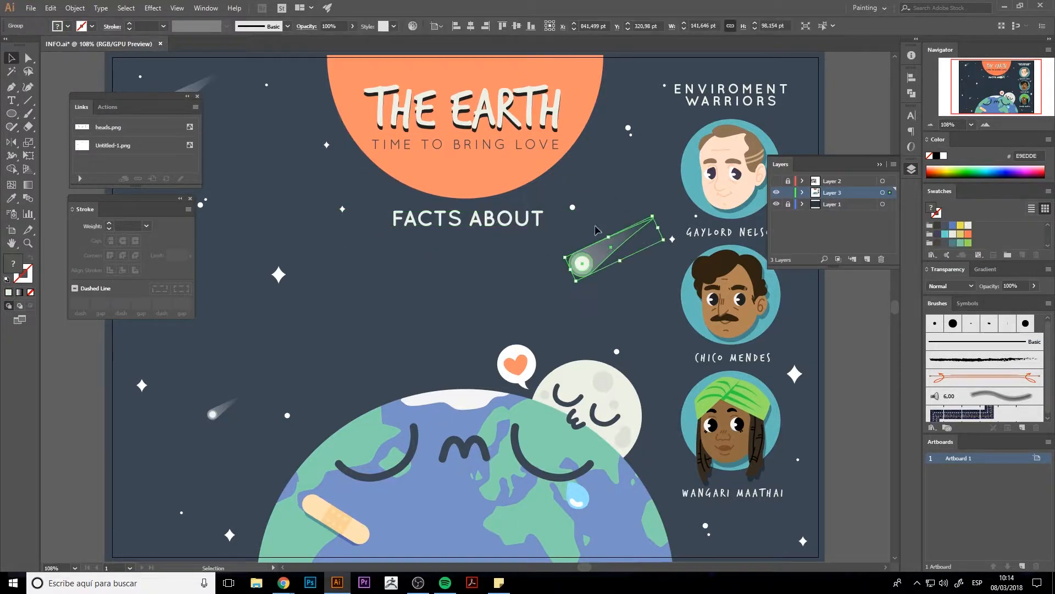
left_click_drag(491, 225, 482, 220)
left_click(557, 187)
left_click(511, 214)
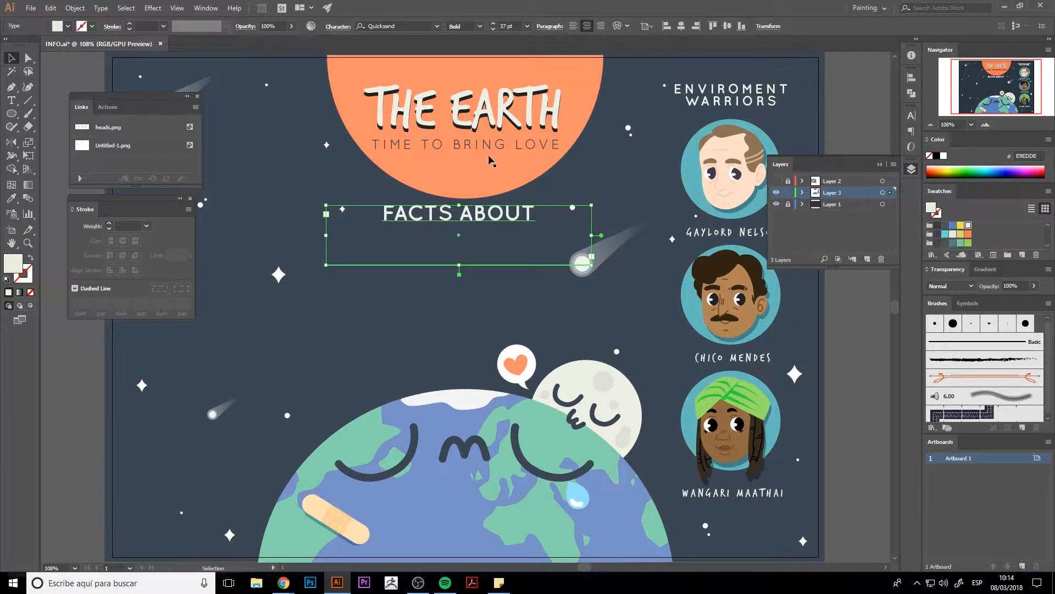
left_click(681, 25)
left_click(592, 161)
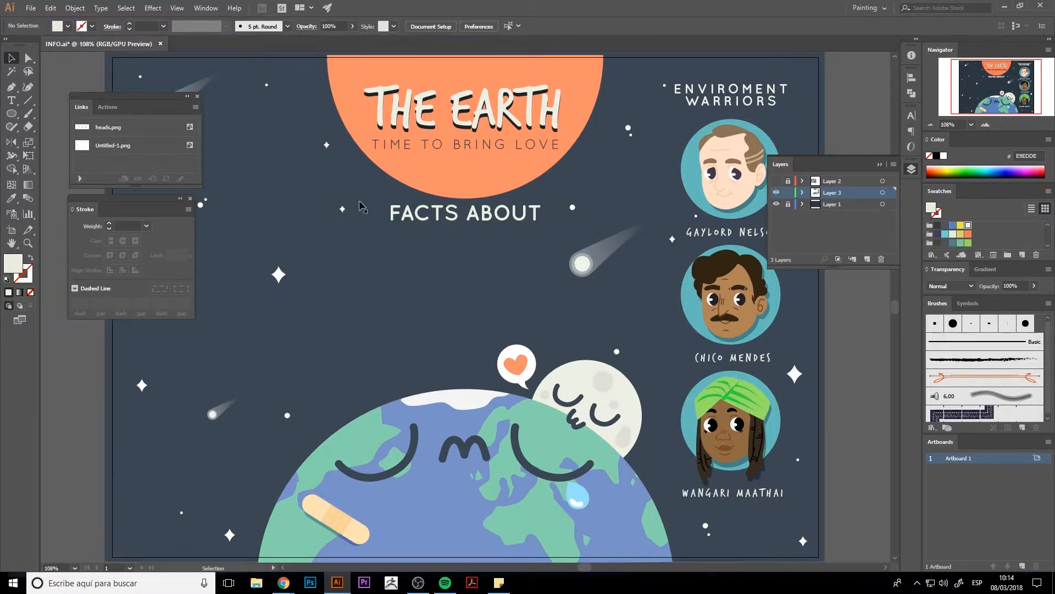
Step: Draw a straight underline beneath "FACTS ABOUT" with the Pen tool, using an off-white stroke and no fill
left_click(416, 217)
left_click(422, 234)
key("p")
left_click(389, 225)
left_click(538, 224)
left_click(30, 257)
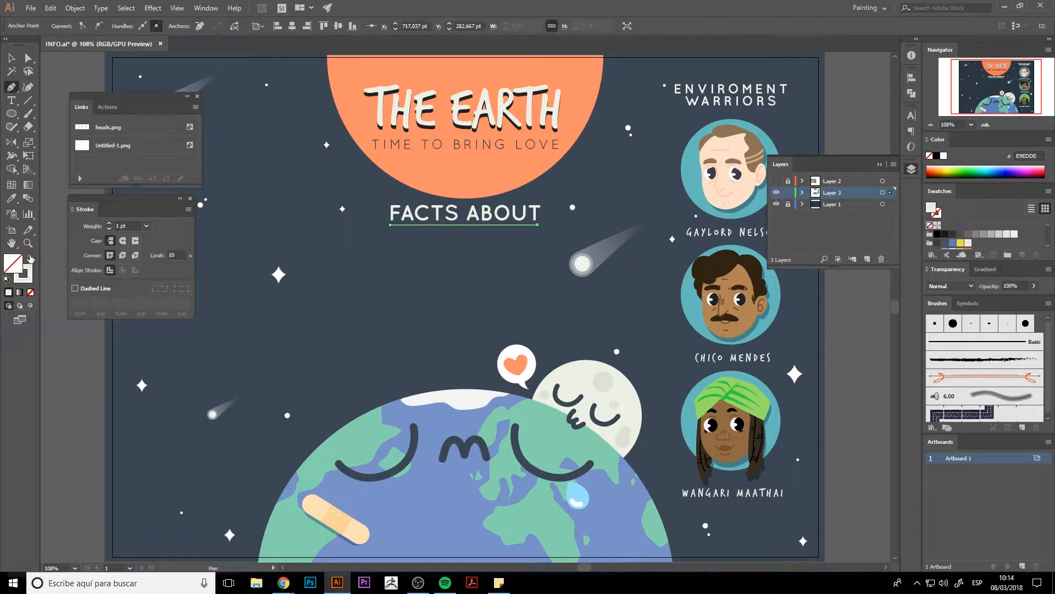
Step: Make the heading's underline a dashed line with a 4 pt stroke weight
left_click(75, 289)
left_click(108, 223)
left_click(108, 223)
left_click(109, 223)
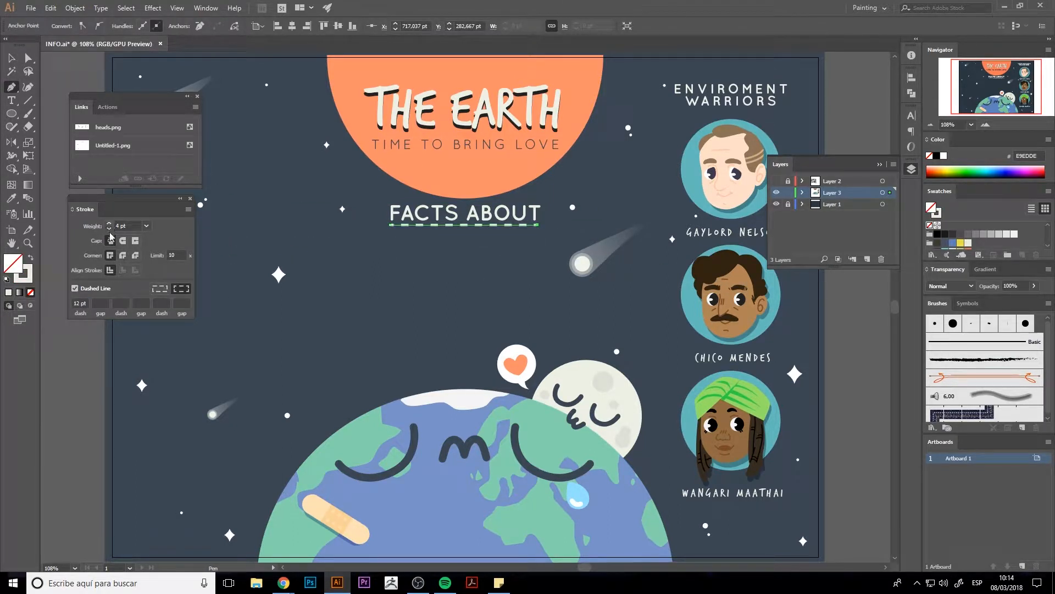
Step: Set the underline's dash to 2 pt and gap to 12 pt, with round caps and round corners
left_click(79, 303)
type("2")
key("Tab")
type("1")
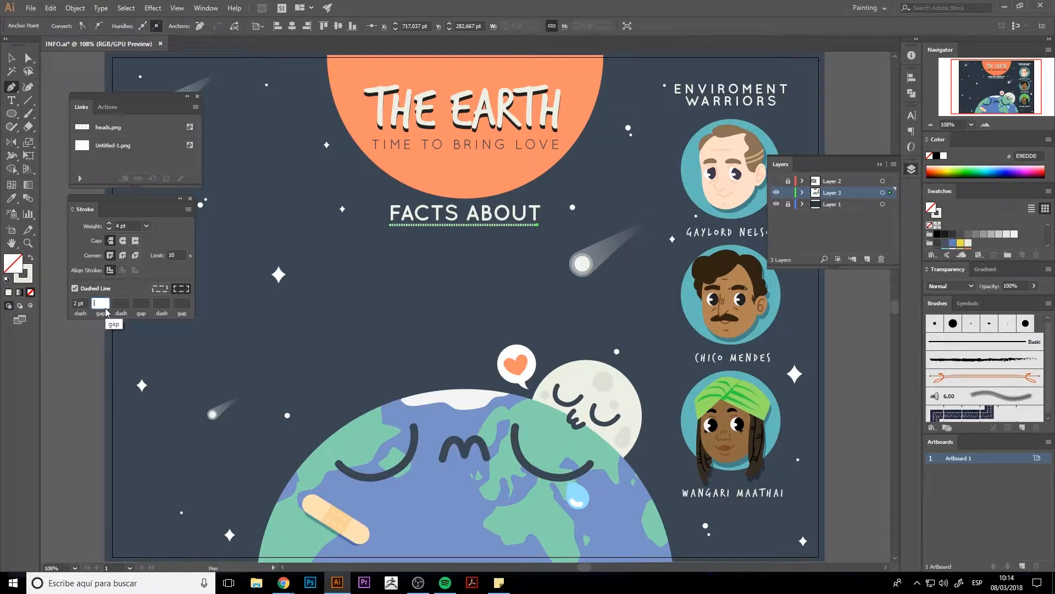
type("2")
key("Tab")
left_click(123, 240)
left_click(123, 255)
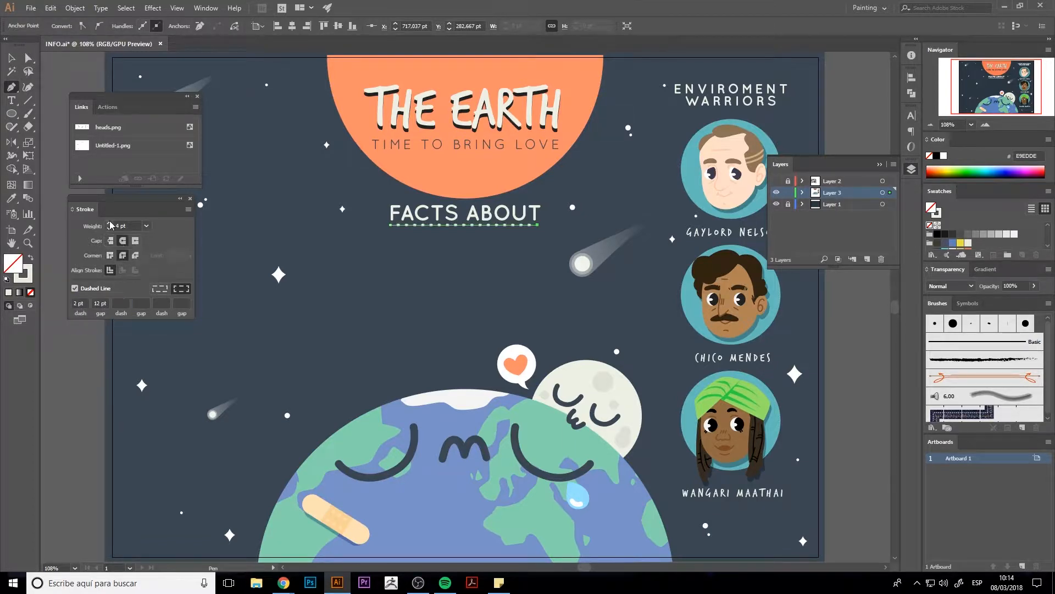
Step: Group the "FACTS ABOUT" heading with its dotted underline
left_click(11, 58)
scroll(448, 242, "up", 3)
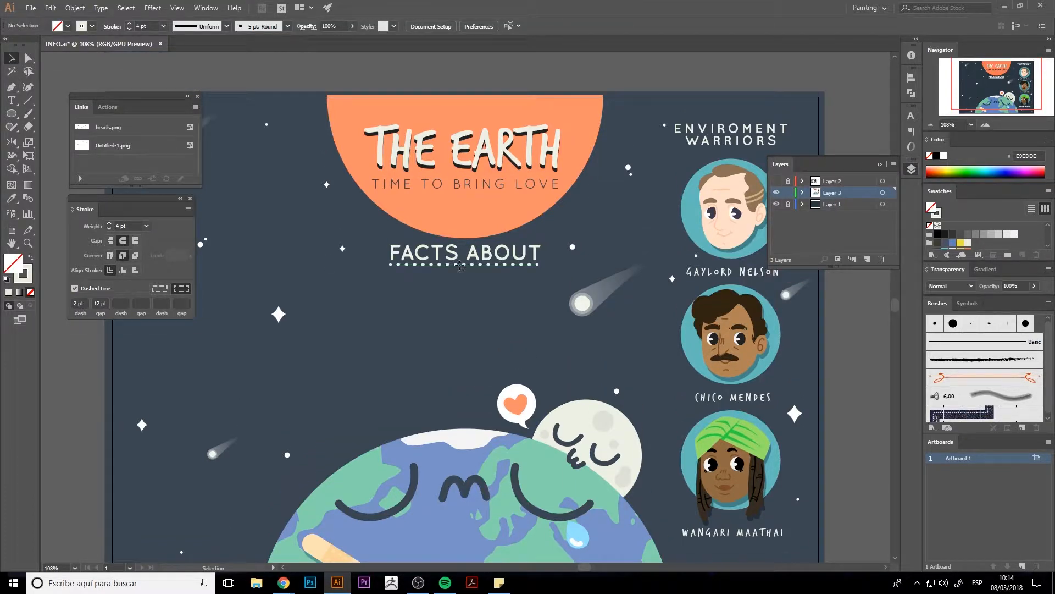
right_click(434, 252)
left_click(464, 316)
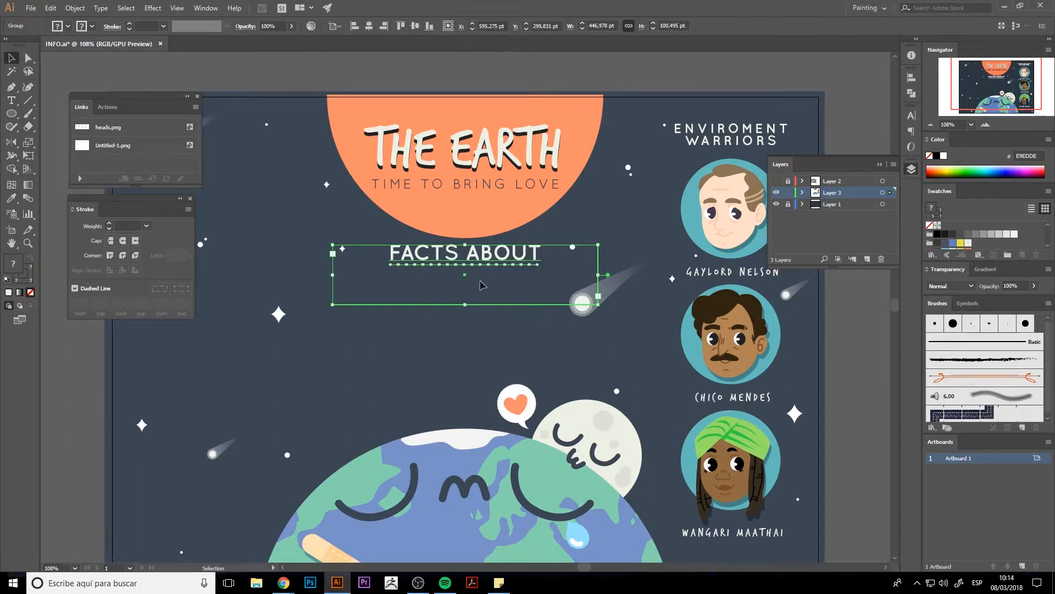
Step: Fill the grouped "FACTS ABOUT" heading with the turquoise swatch
scroll(956, 243, "down", 2)
left_click(945, 233)
left_click(579, 357)
Step: Select only the dotted underline and sample the teal of the first portrait's circle with the Eyedropper
key("a")
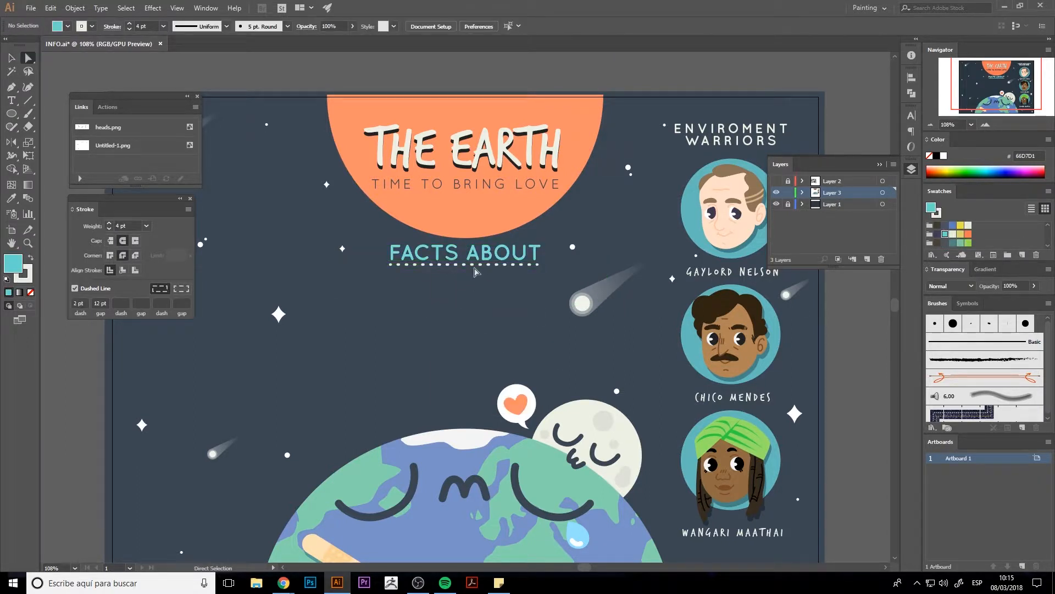
left_click(475, 268)
key("i")
left_click(691, 225)
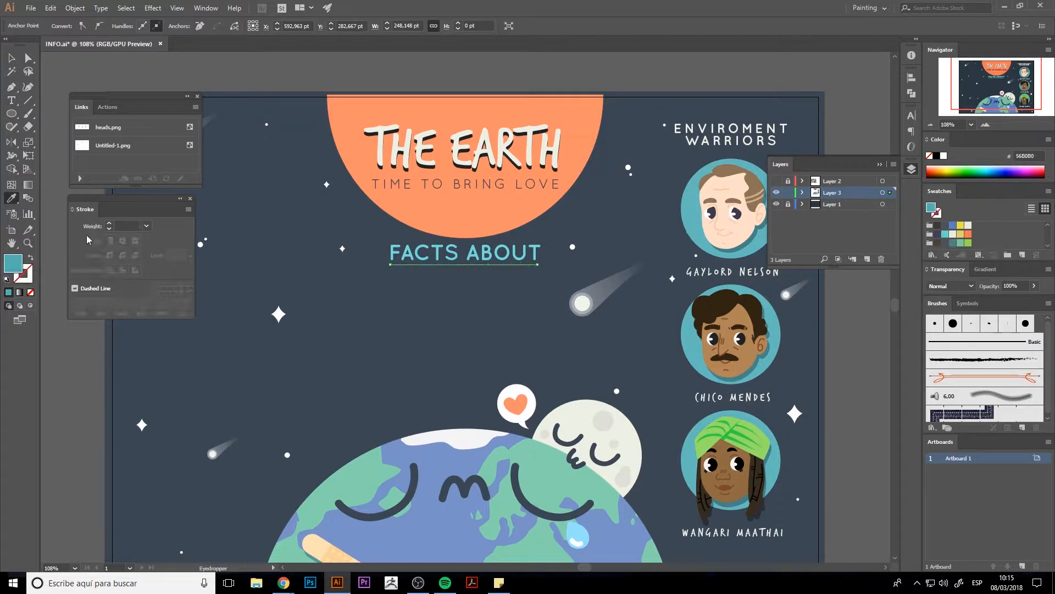
Step: Turn the underline's sampled teal into a dashed 3 pt stroke with round caps and round corners
left_click(31, 257)
left_click(123, 241)
left_click(122, 255)
left_click(75, 288)
left_click(108, 223)
left_click(108, 223)
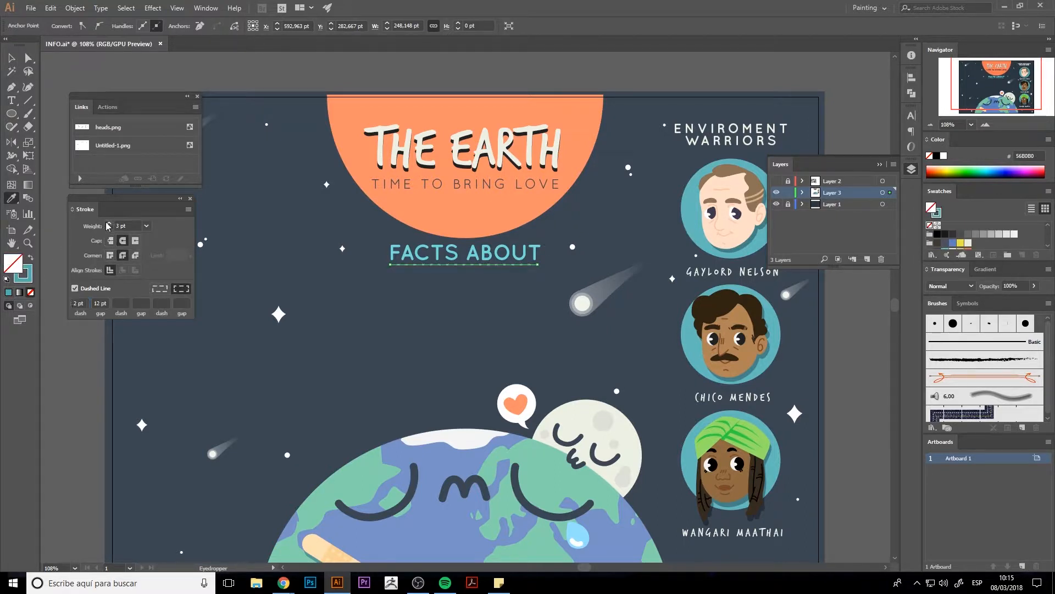
Step: Recolour the "FACTS ABOUT" heading with teal sampled from the first portrait's circle using the Eyedropper
left_click(362, 359, "ctrl")
left_click(510, 257, "ctrl")
left_click(682, 225)
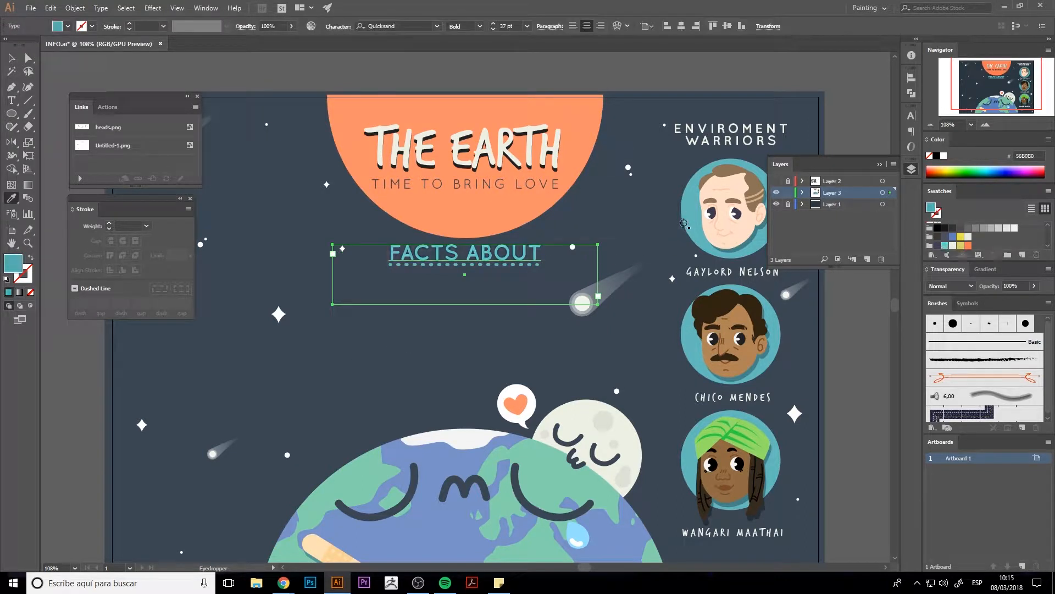
Step: Fill the grouped "FACTS ABOUT" heading and underline with the turquoise swatch and scale the group down slightly
left_click(11, 58)
left_click(416, 328)
left_click(495, 254)
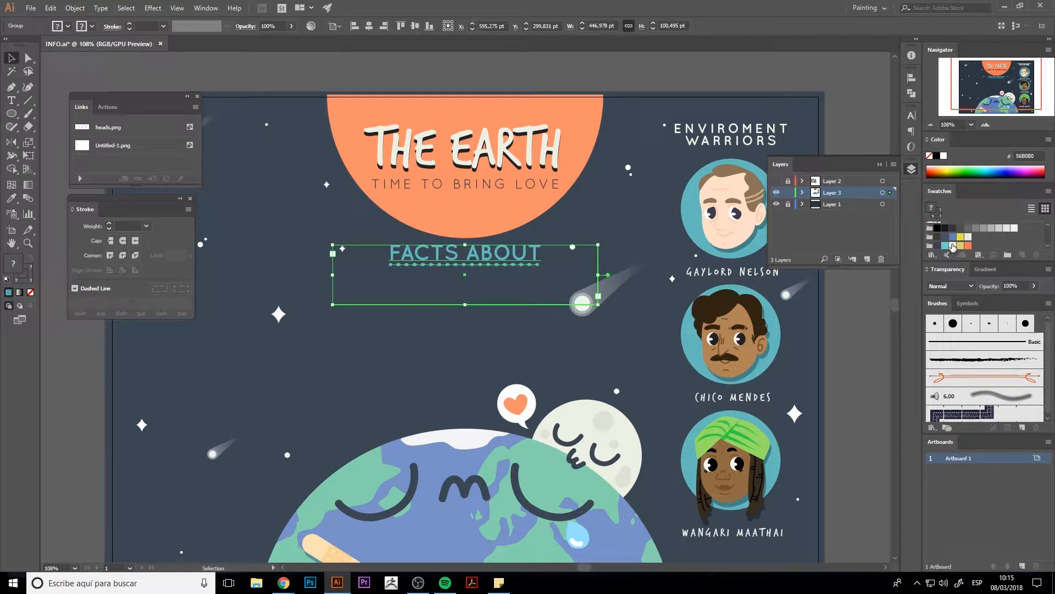
left_click(495, 283)
scroll(483, 330, "down", 1)
scroll(472, 364, "up", 1)
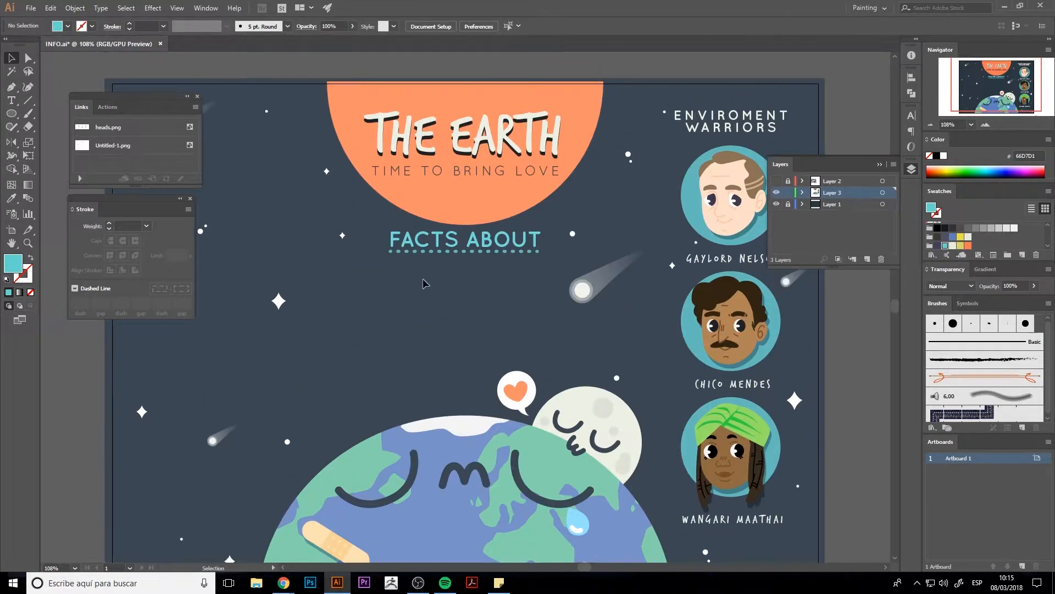
left_click(449, 264)
left_click(493, 324)
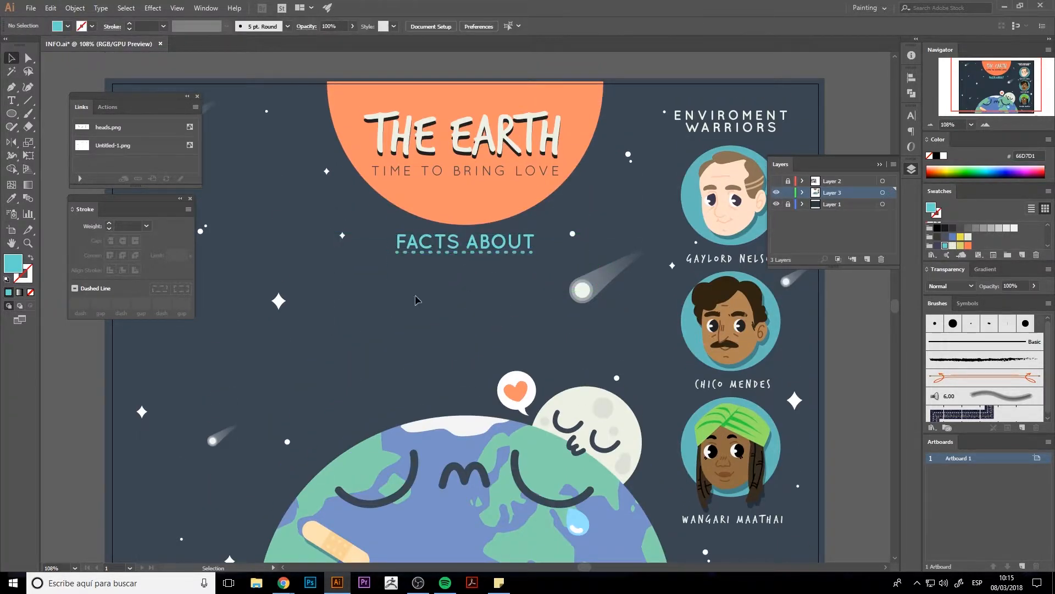
Step: Move the large comet beside the heading area slightly lower and rotate its tail to a steeper angle
left_click_drag(592, 290, 592, 317)
left_click_drag(673, 292, 665, 271)
left_click_drag(591, 322, 589, 313)
left_click(640, 335)
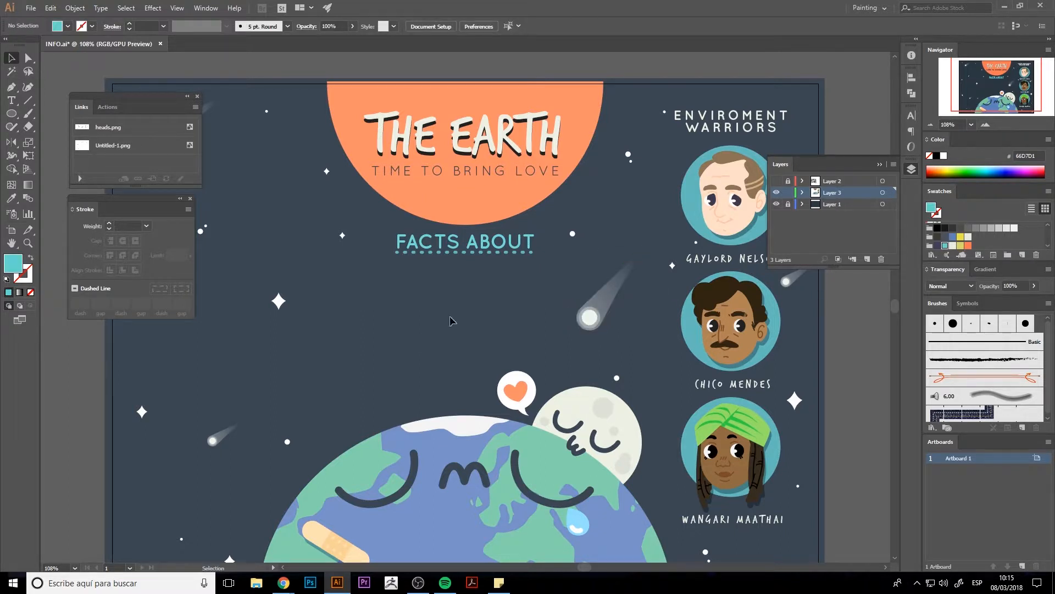
Step: Place a copy of the "GAYLORD NELSON" caption centred beneath the "FACTS ABOUT" heading
left_click_drag(698, 259, 433, 264)
left_click(572, 318)
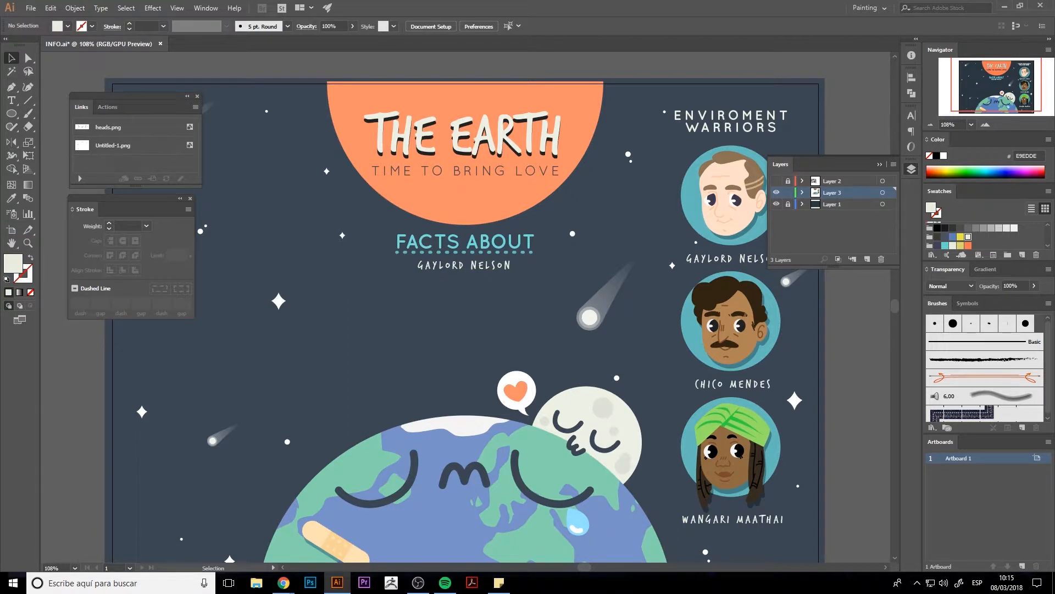
Step: Add a 10 pt text area below it reading "founder of Earth Day, which has become an international celebration of all things environmental."
key("alt+Tab")
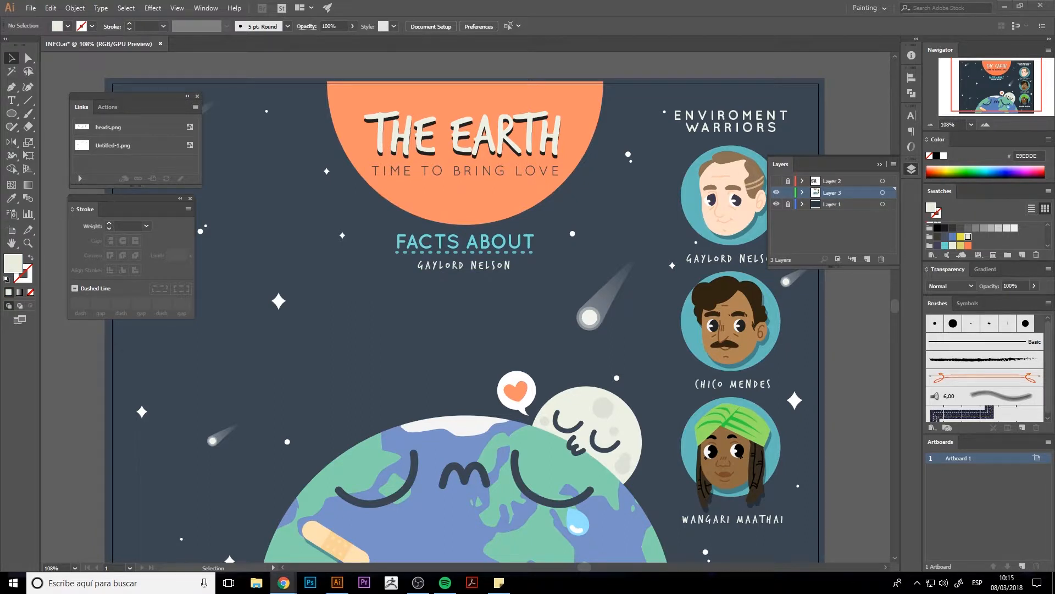
key("alt+Tab")
key("t")
left_click_drag(366, 276, 568, 304)
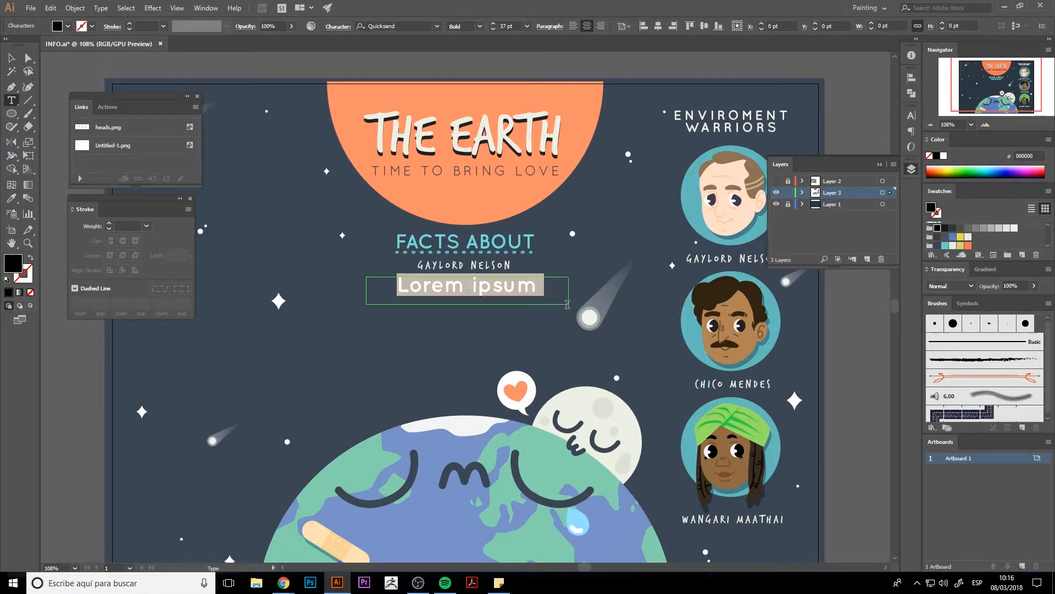
left_click(527, 26)
left_click(536, 91)
type("founder of Earth Day, which has become an international celebration of all things environmental.")
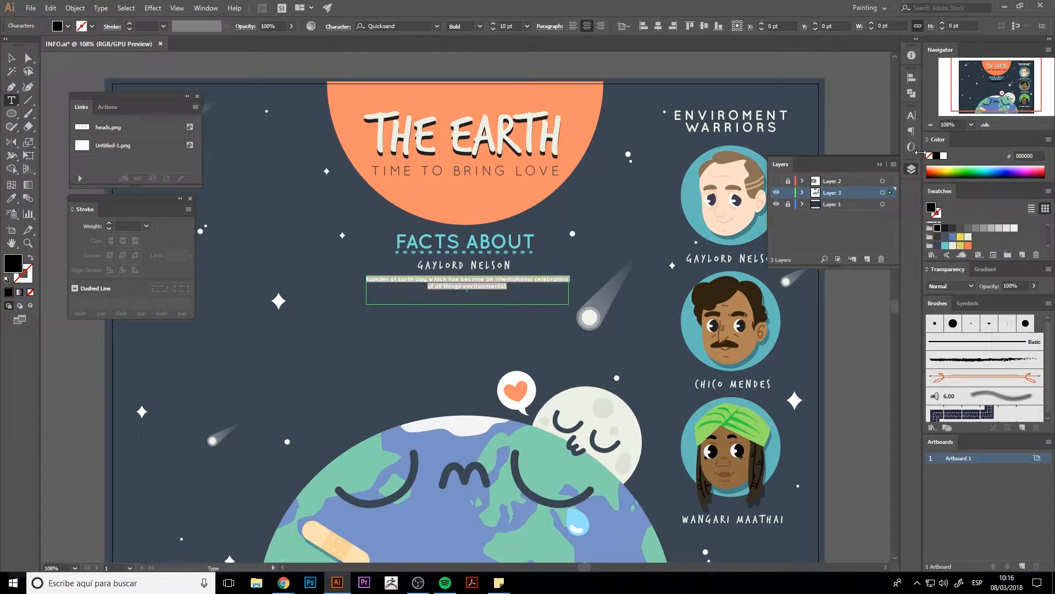
Step: Try turquoise on the Earth Day description and settle on the off-white swatch for its text
left_click(968, 238)
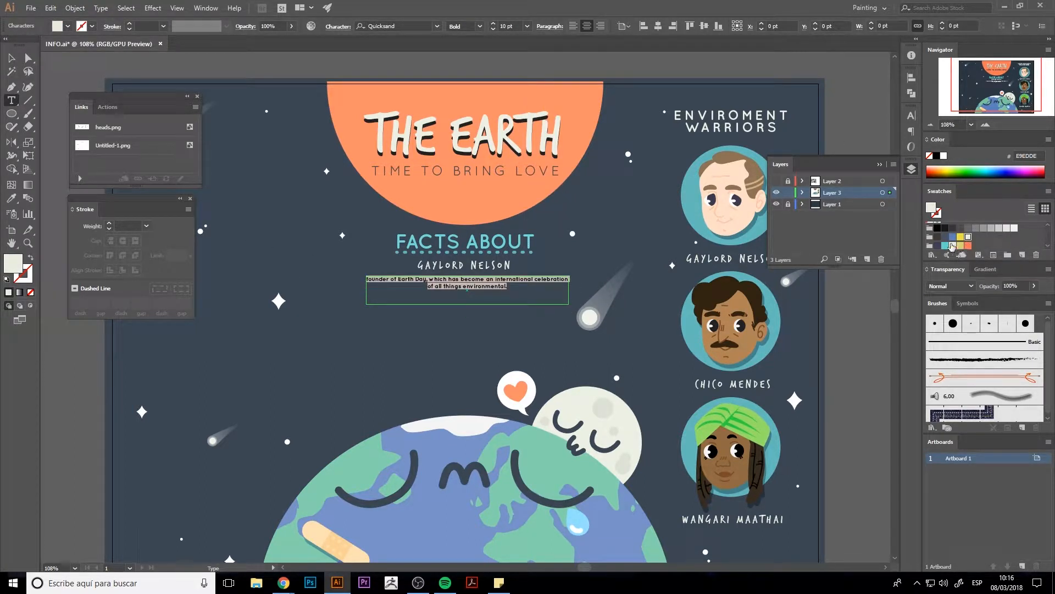
scroll(952, 246, "down", 1)
left_click(945, 233)
left_click(479, 289)
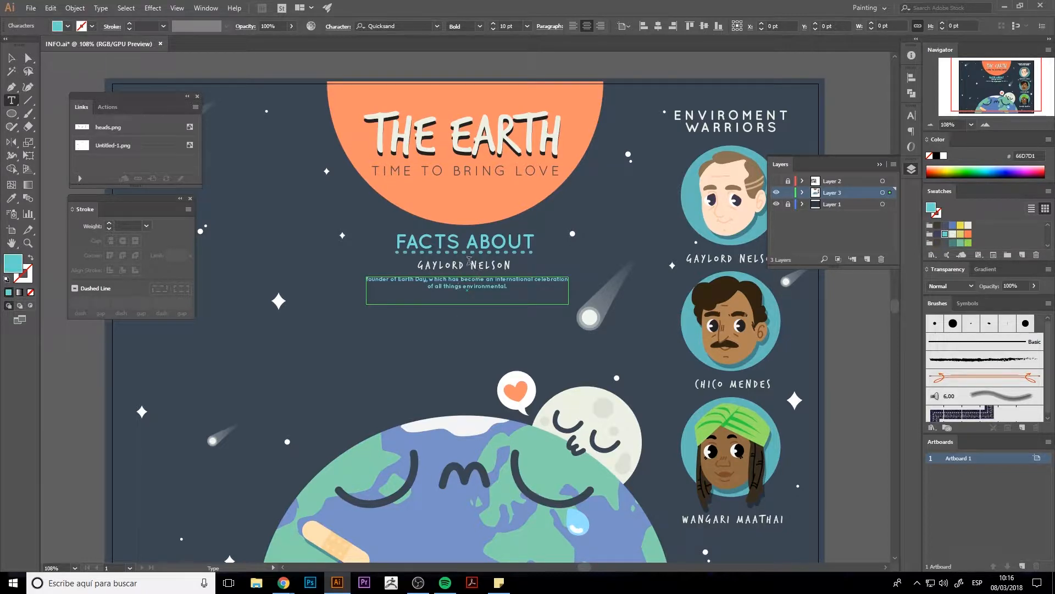
scroll(932, 236, "up", 1)
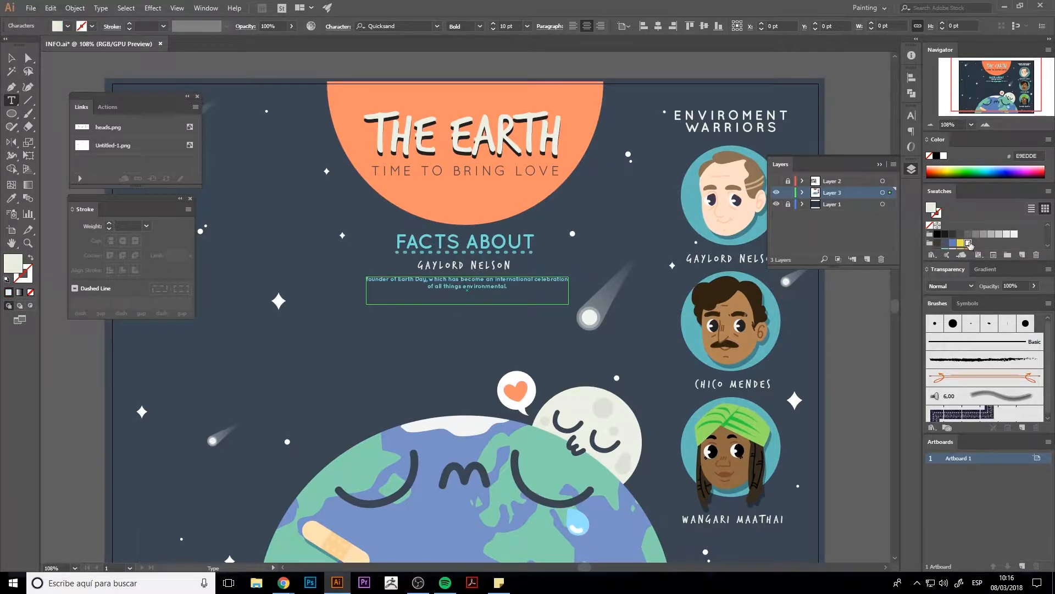
key("ctrl+a")
left_click(968, 237)
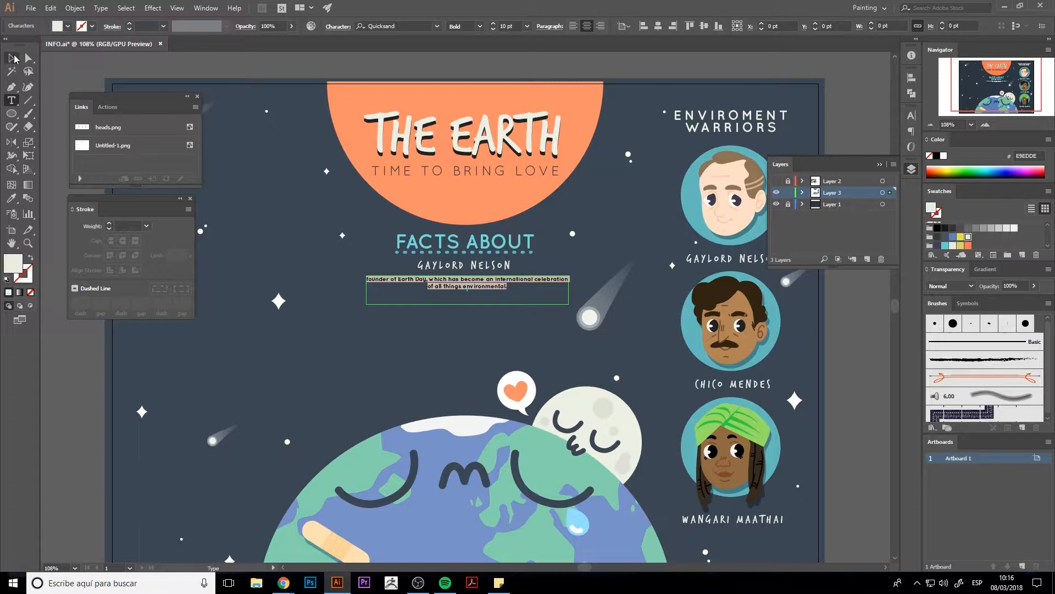
Step: Set the Earth Day description to 13 pt in the Regular style of Quicksand
left_click(493, 23)
left_click(493, 24)
left_click(493, 24)
left_click(480, 26)
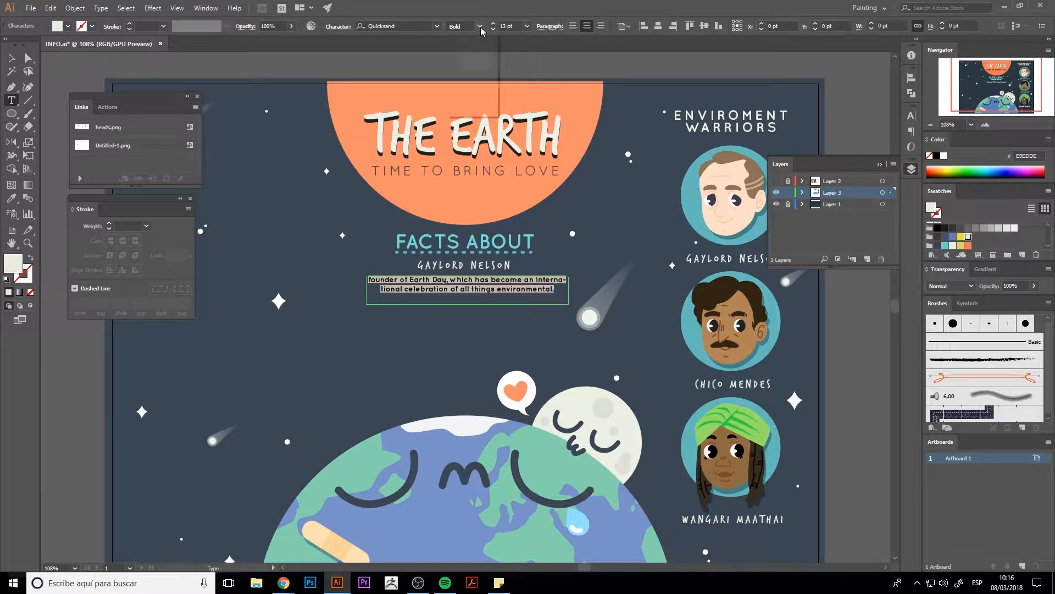
left_click(466, 72)
left_click(11, 58)
left_click(444, 317)
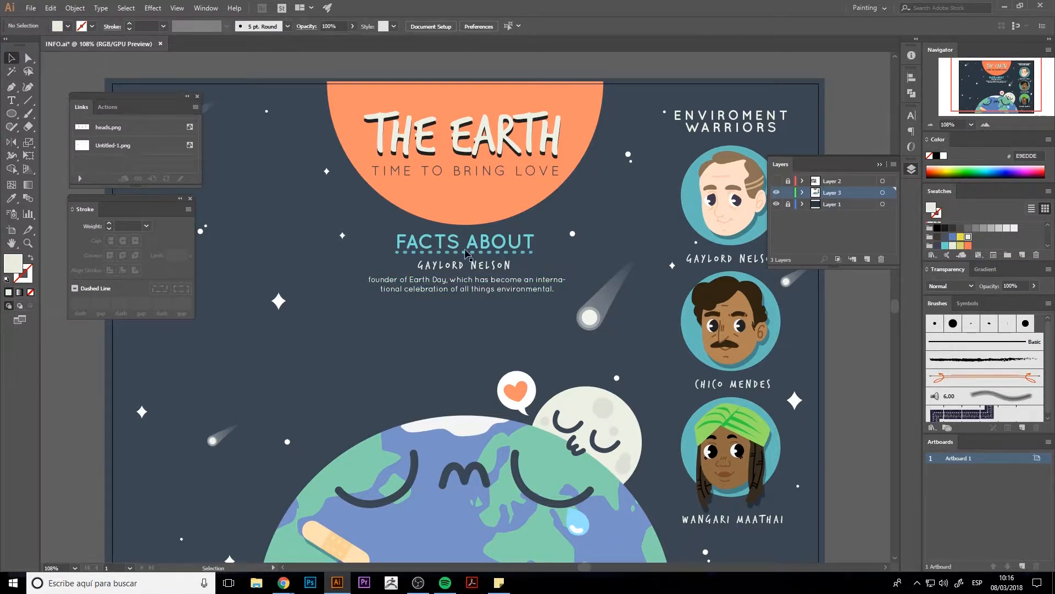
Step: Shift the heading, caption and description up slightly and place copies of the "CHICO MENDES" caption and the description beneath them
left_click_drag(465, 252, 475, 286)
left_click(678, 373)
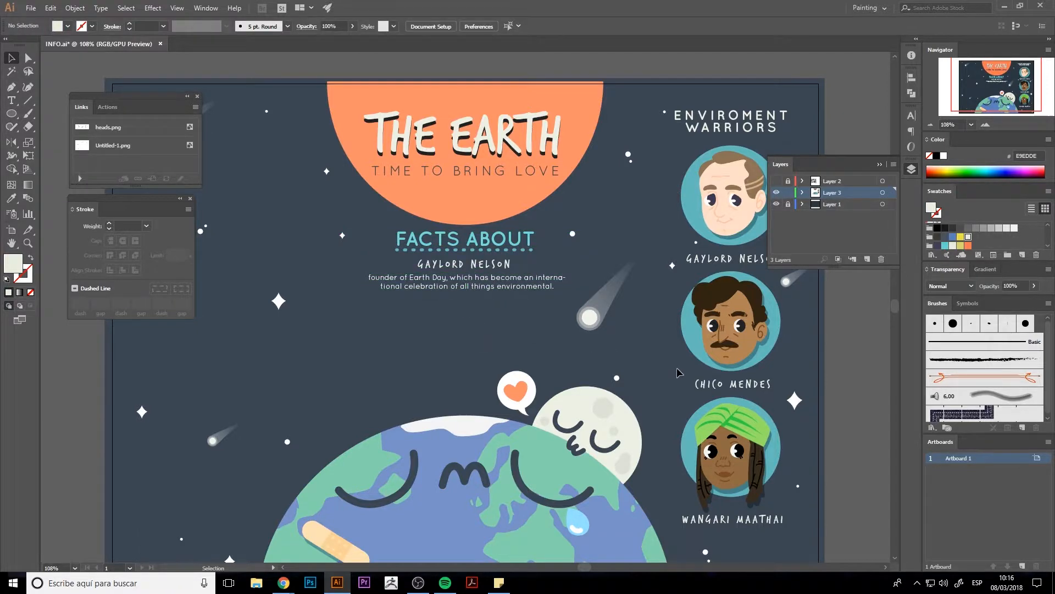
left_click_drag(742, 389, 467, 318, "alt")
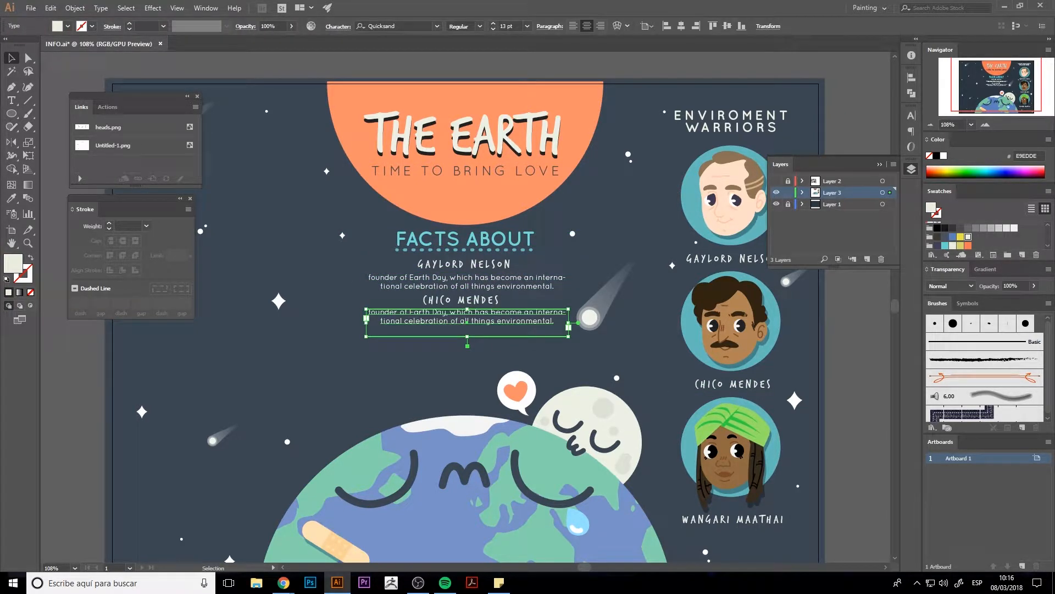
Step: Replace the copied description with "Known for his efforts at saving the rainforests of Brazil from logging and ranching activities."
key("alt+Tab")
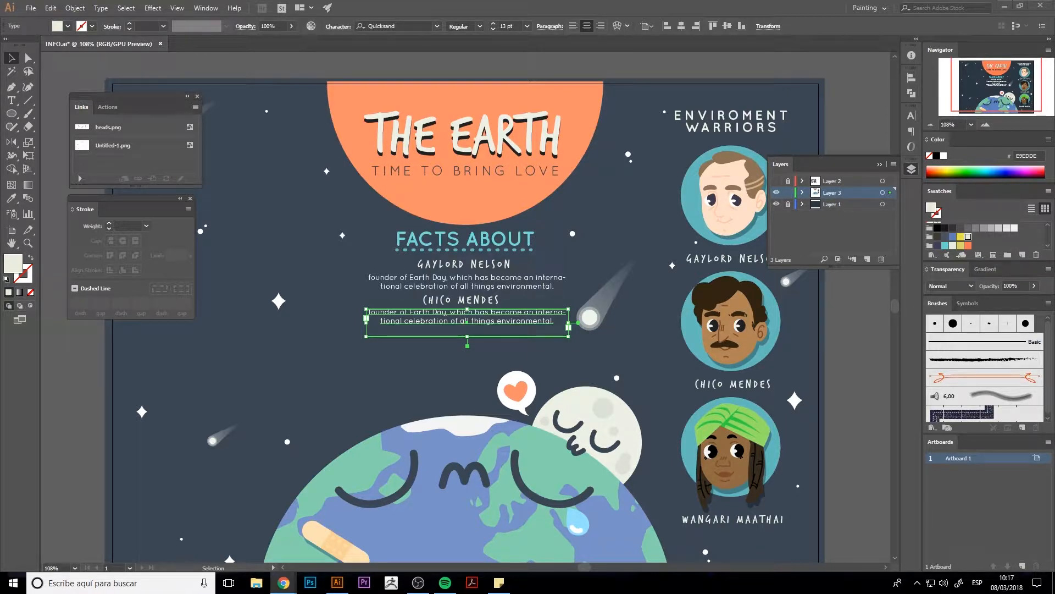
double_click(511, 323)
left_click_drag(554, 322, 325, 280)
type("known for his efforts at saving the rainforests of Brazil from logging and ranching activities.")
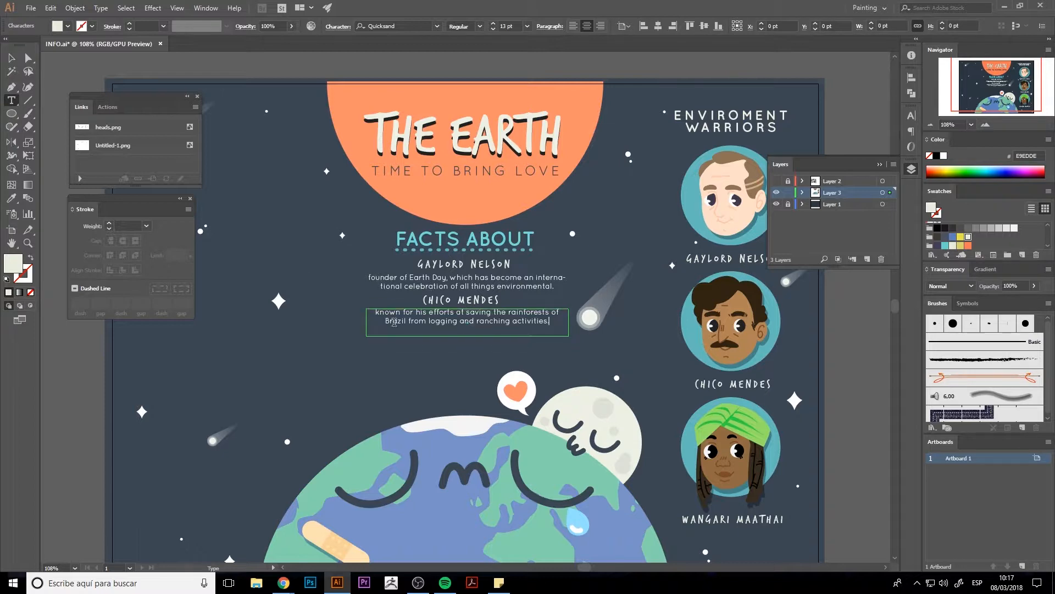
key("BackSpace")
type("K")
left_click(11, 57)
Step: Place a copy of the "WANGARI MAATHAI" caption below the second description and fill all three fact captions with turquoise
left_click_drag(743, 520, 475, 341)
left_click(474, 265)
left_click(471, 301, "shift")
left_click(471, 342, "shift")
left_click(944, 246)
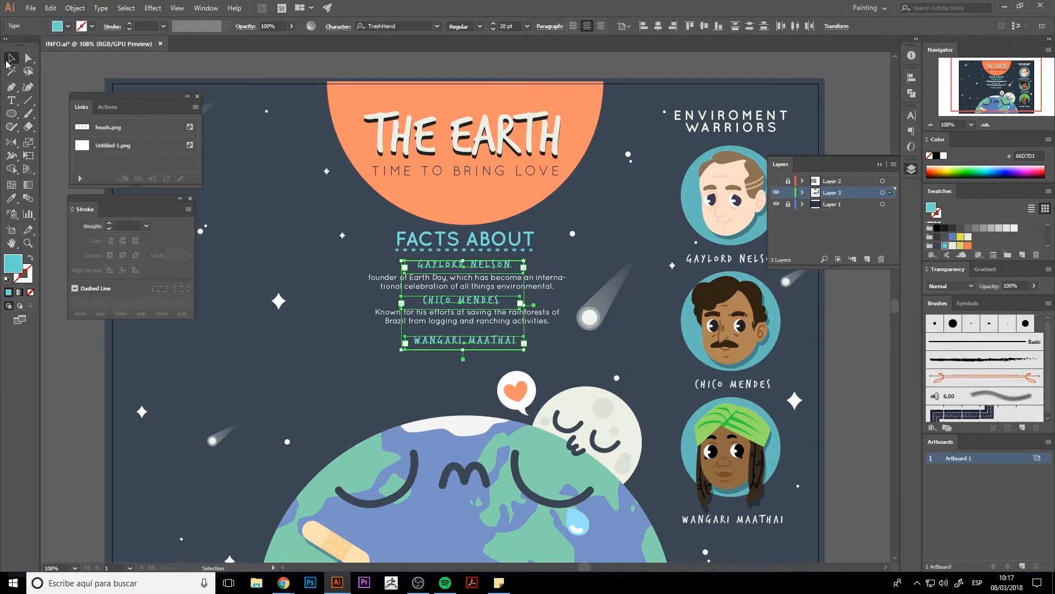
left_click(196, 370)
Step: Duplicate the Chico Mendes description below the "WANGARI MAATHAI" fact caption
left_click(493, 324)
left_click_drag(494, 324, 494, 365)
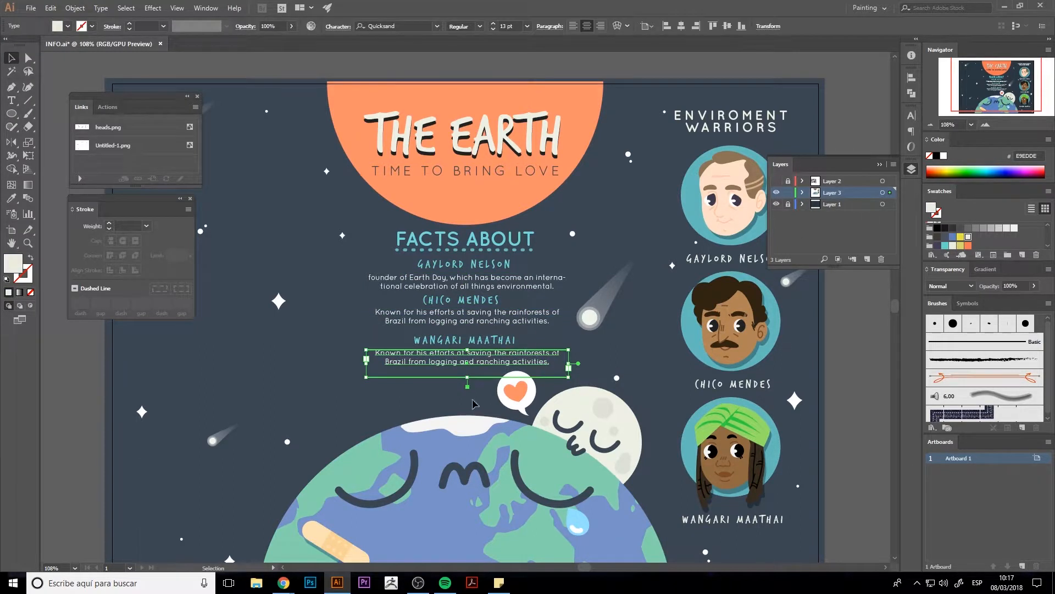
Step: Shrink the heart speech bubble and reposition it next to the moon, clear of the text
left_click(516, 392)
left_click(556, 359)
left_click_drag(523, 402, 524, 409)
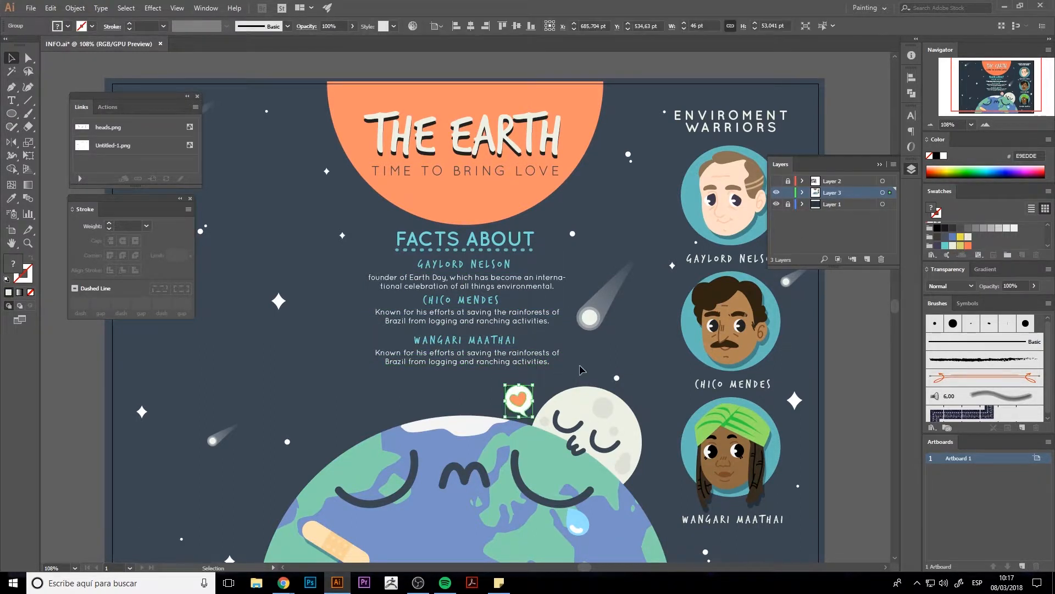
left_click(595, 361)
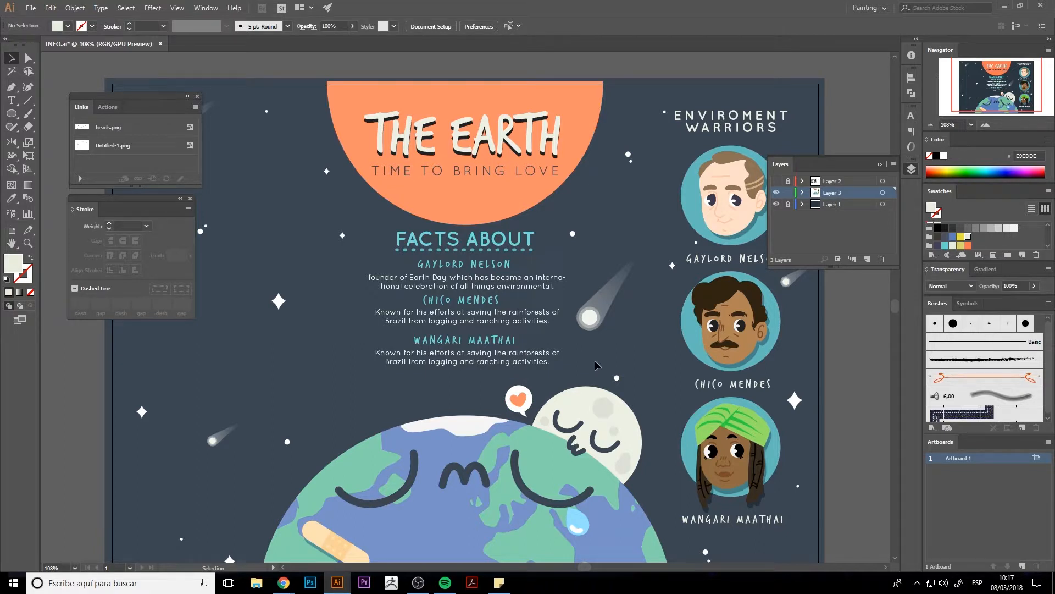
Step: Select the heading with all fact captions and descriptions and align them on their horizontal centres
left_click_drag(466, 376, 489, 360)
left_click(471, 341)
left_click(482, 324, "shift")
left_click(481, 302, "shift")
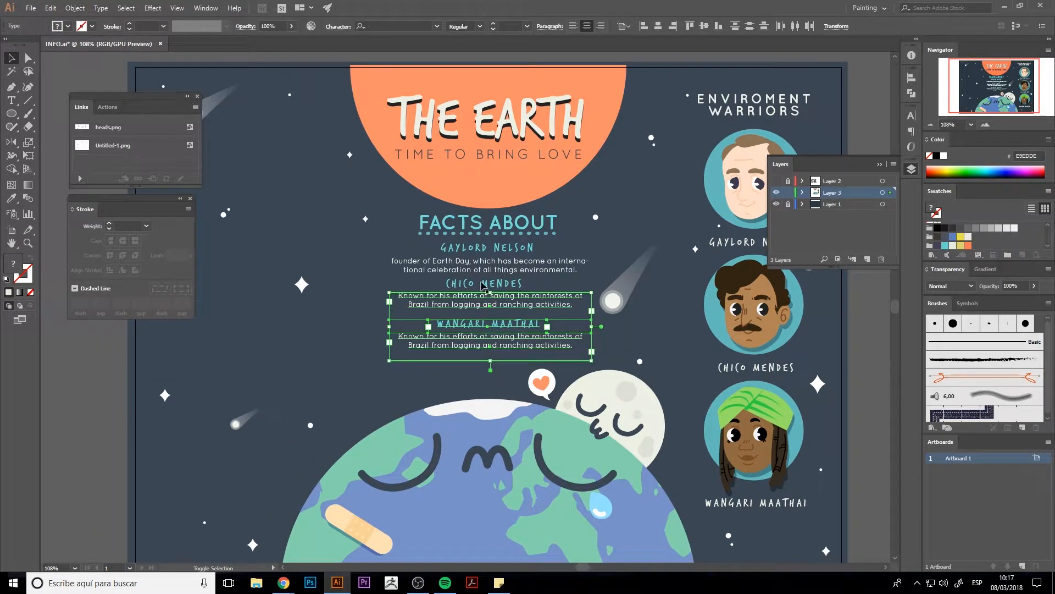
left_click(481, 283, "shift")
left_click(479, 247, "shift")
left_click(476, 226, "shift")
left_click(482, 263, "shift")
left_click(369, 26)
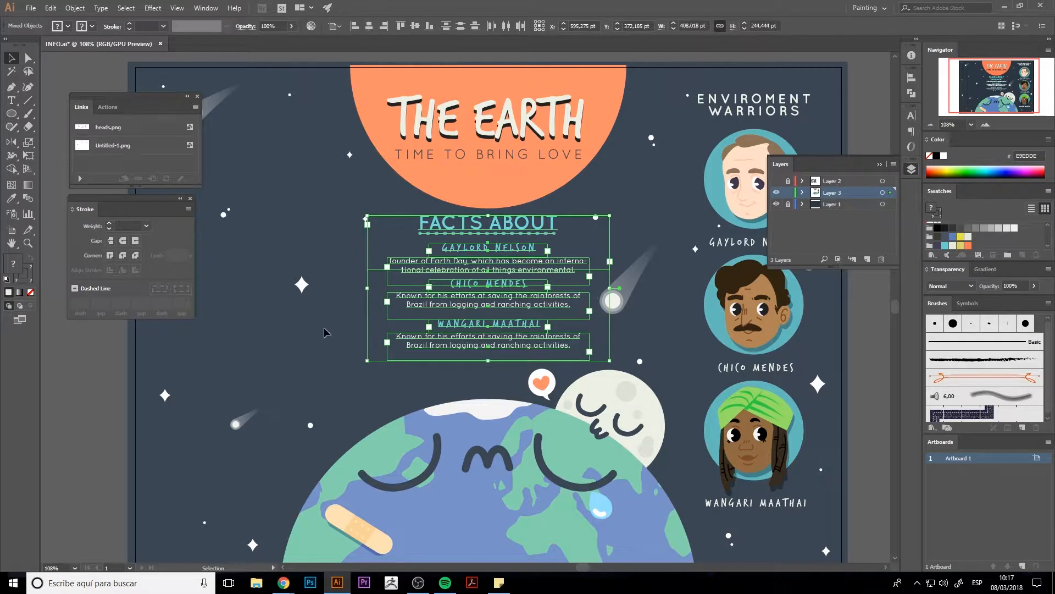
Step: Nudge the Chico Mendes description down slightly to separate it from its caption
left_click(322, 344)
left_click(476, 306)
key("Down")
key("Down")
key("Down")
key("Down")
left_click(539, 311)
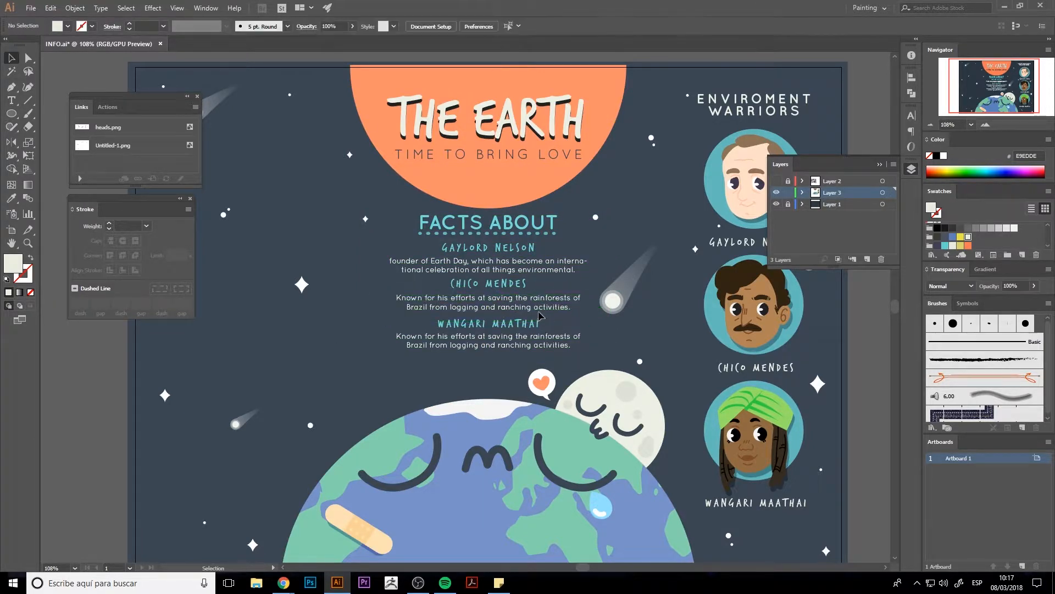
Step: Fine-tune the vertical position of the "CHICO MENDES" fact caption so it sits slightly lower
left_click(510, 285)
left_click_drag(488, 287, 488, 284)
left_click(593, 286)
left_click(509, 283)
key("Down")
key("Down")
left_click(572, 155)
left_click(624, 290)
left_click(503, 365)
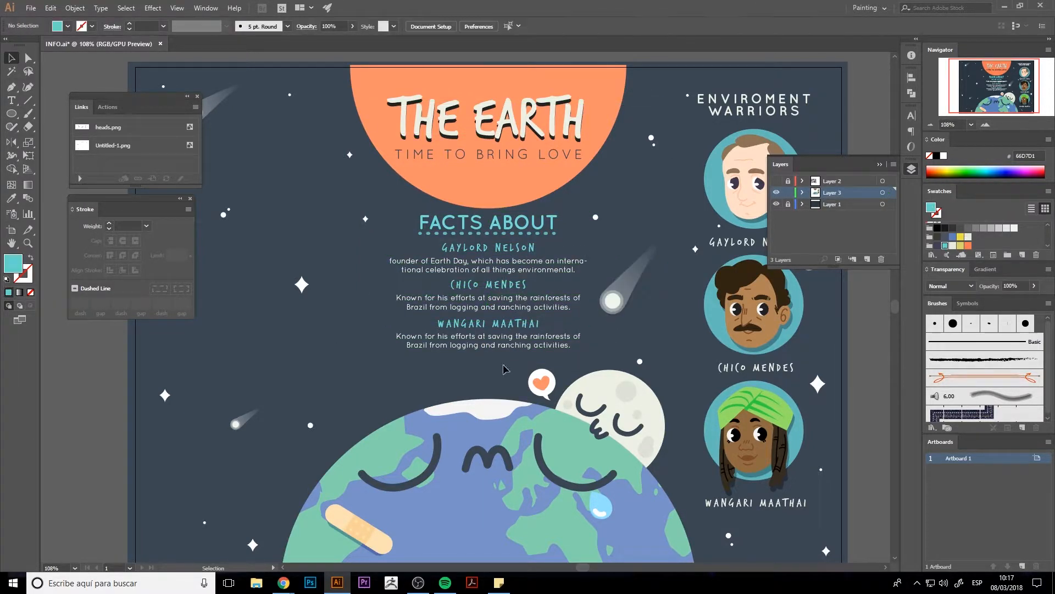
Step: Nudge the Wangari Maathai description and its caption down to open up the line spacing
left_click(489, 338)
key("Down")
key("Down")
key("Down")
key("Down")
key("Down")
key("Down")
key("Down")
key("Down")
key("Down")
left_click(488, 326)
key("Down")
key("Down")
key("Down")
key("Down")
key("Down")
Step: Nudge the Chico Mendes description and its caption further down to even out the spacing between blocks
left_click(491, 299)
key("Down")
key("Down")
key("Down")
key("Down")
key("Down")
left_click(498, 283)
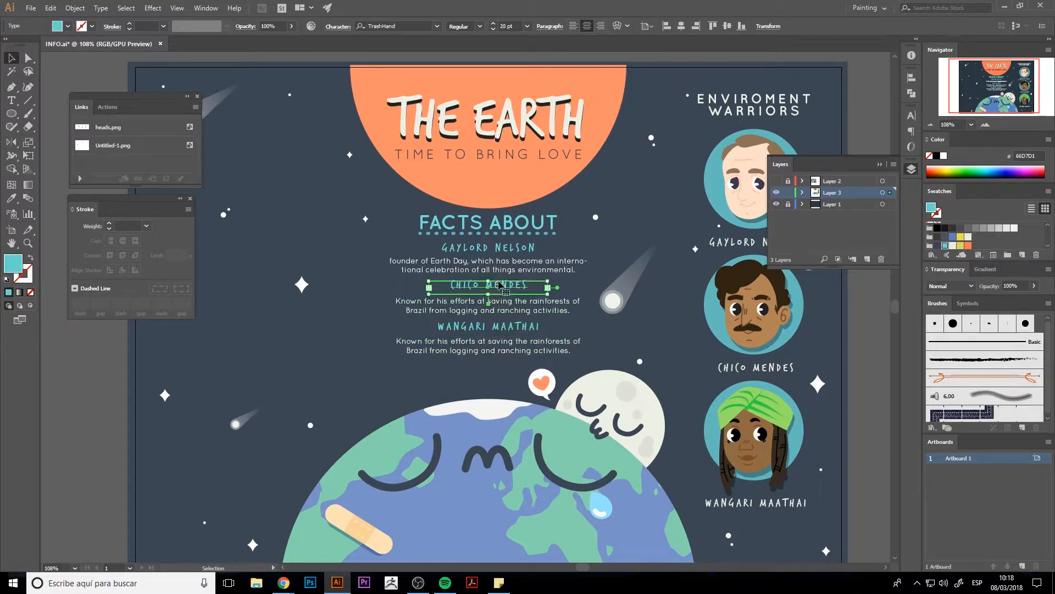
key("Down")
key("Down")
key("Down")
key("Down")
Step: Nudge the Gaylord Nelson description and its caption slightly down from the underlined heading
left_click(498, 265)
key("Down")
key("Down")
left_click(497, 247)
key("Down")
key("Down")
key("Down")
left_click(593, 232)
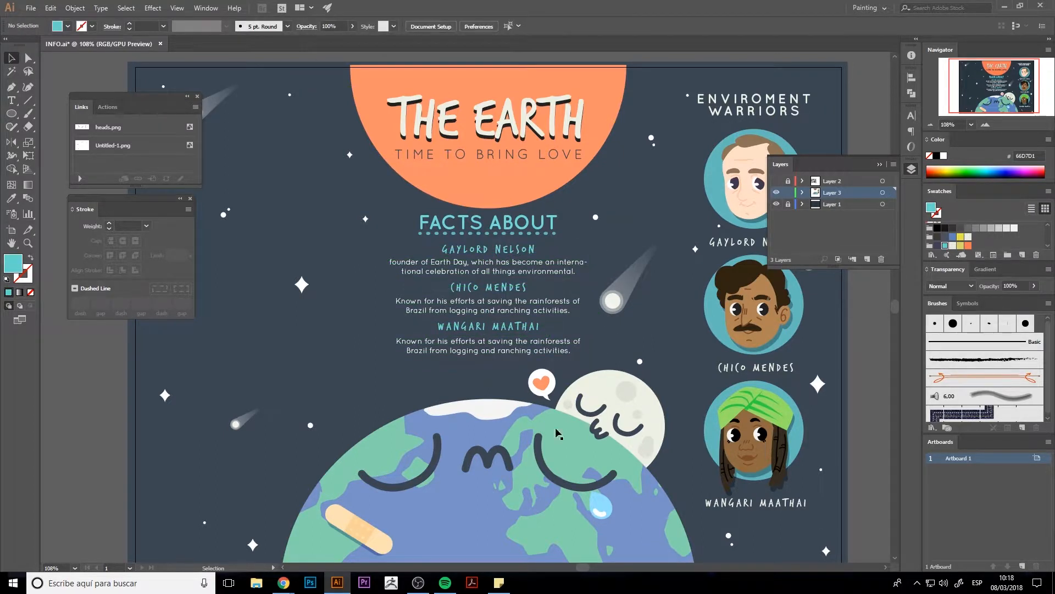
Step: Draw a square bracket about 20 by 177 pt left of the fact texts with the Pen tool and swap its turquoise fill to the stroke
key("p")
left_click(377, 250)
left_click(378, 355, "shift")
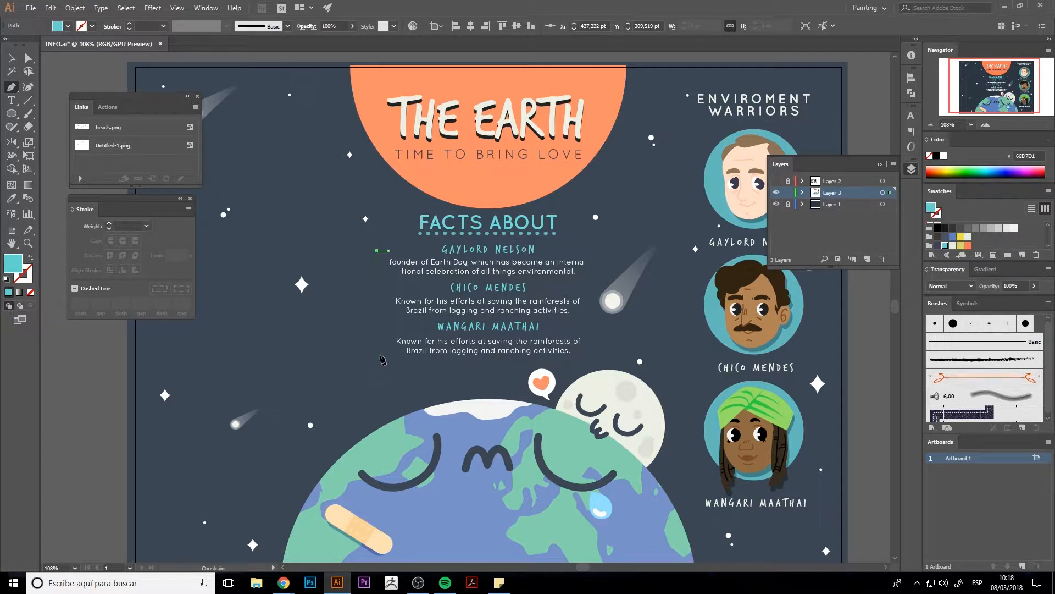
left_click(379, 355, "shift")
left_click(390, 355, "shift")
left_click(30, 257)
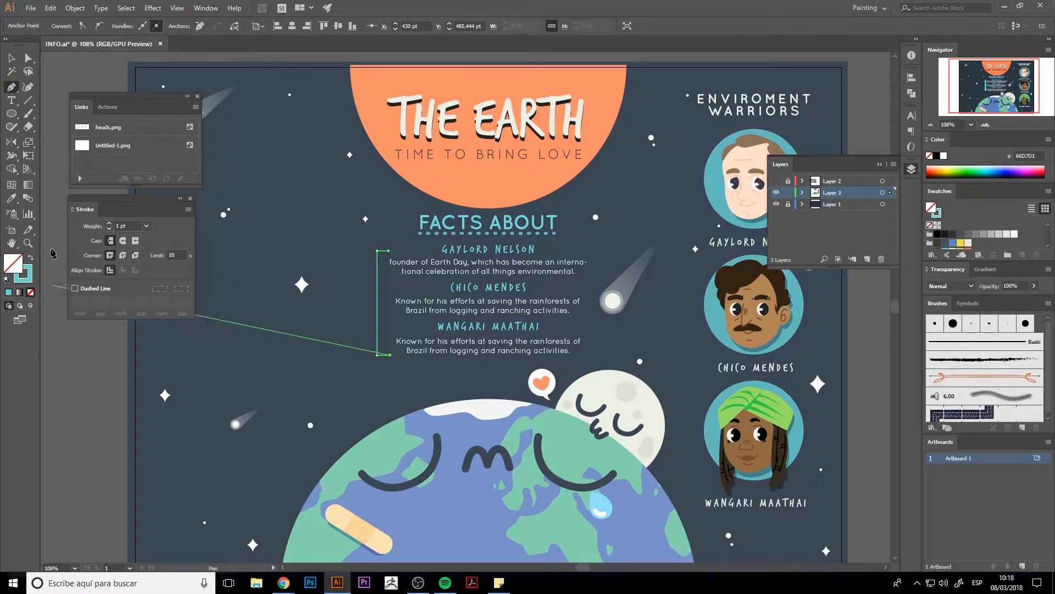
left_click(28, 58)
left_click(323, 388)
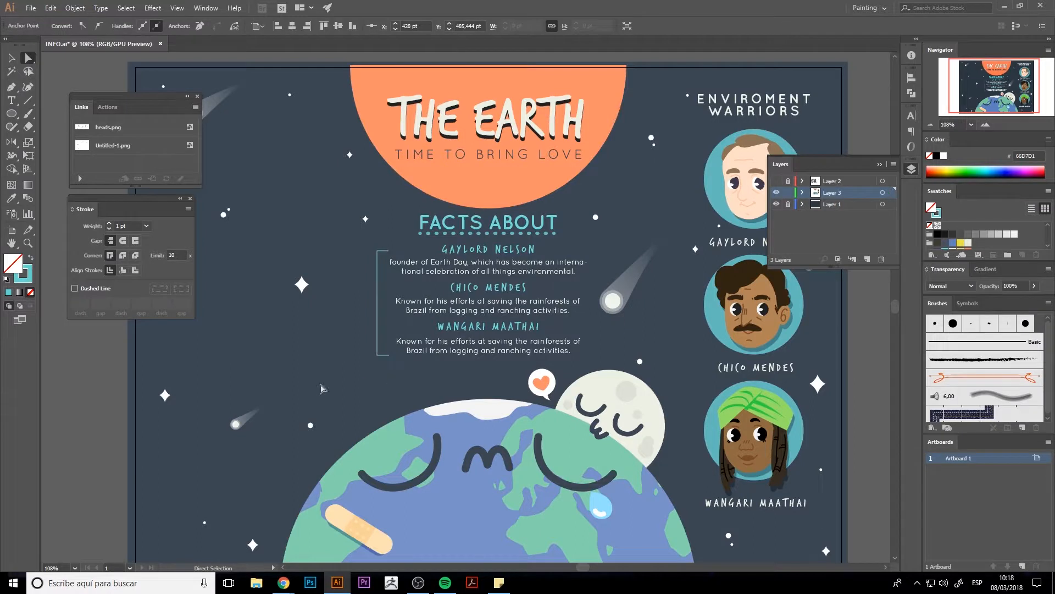
Step: Give the bracket a 3 pt stroke with round caps and round corners
left_click(377, 324)
left_click(123, 240)
left_click(122, 255)
left_click(110, 223)
left_click(110, 223)
left_click(272, 402)
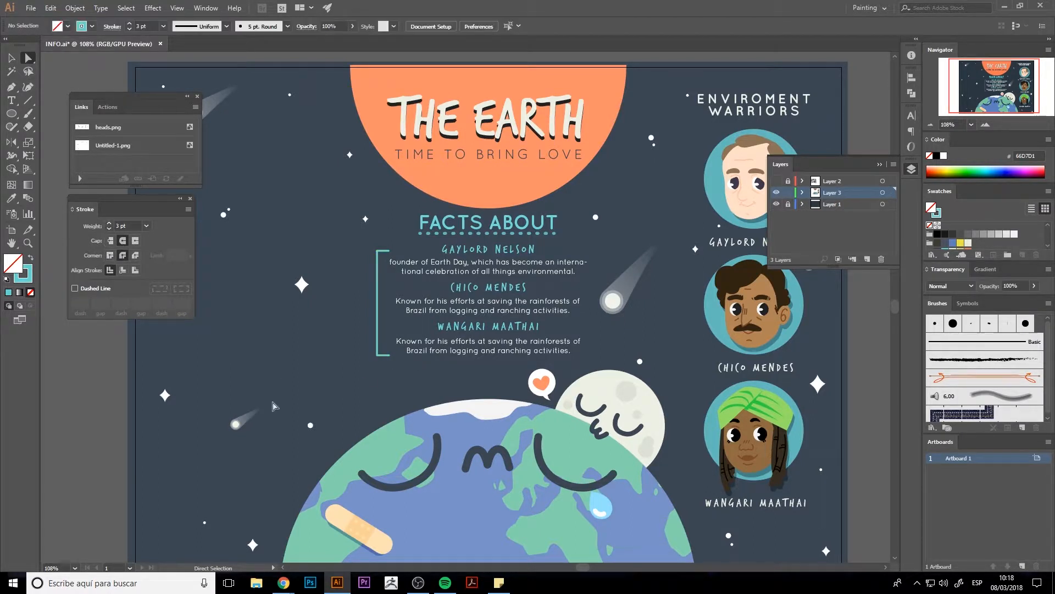
Step: Move the bracket slightly closer to the fact texts
left_click(377, 307)
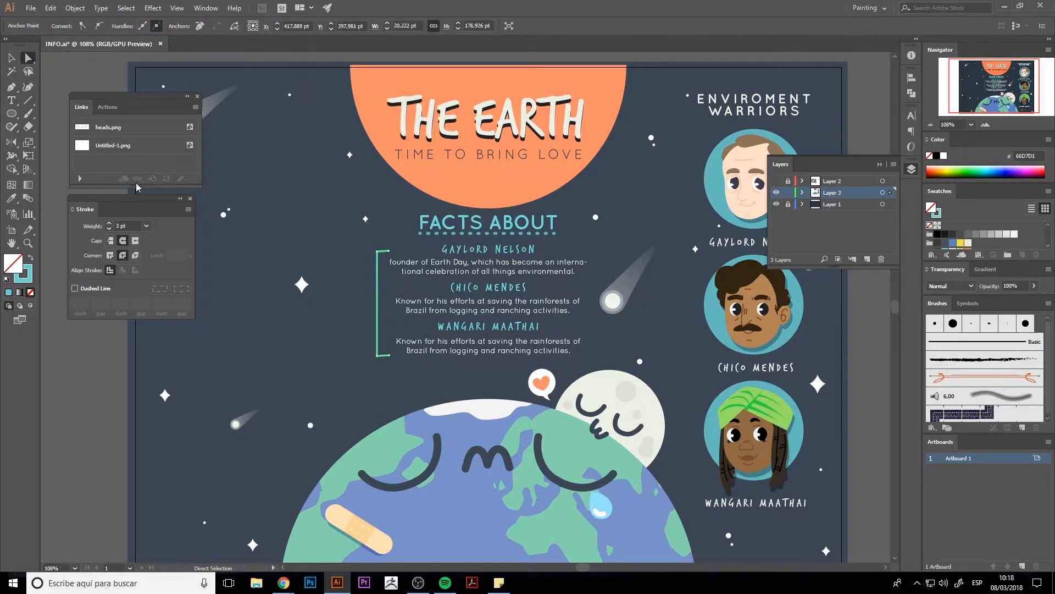
key("v")
mouse_move(378, 303)
left_mouse_down()
mouse_move(389, 302)
mouse_move(379, 302)
left_mouse_up()
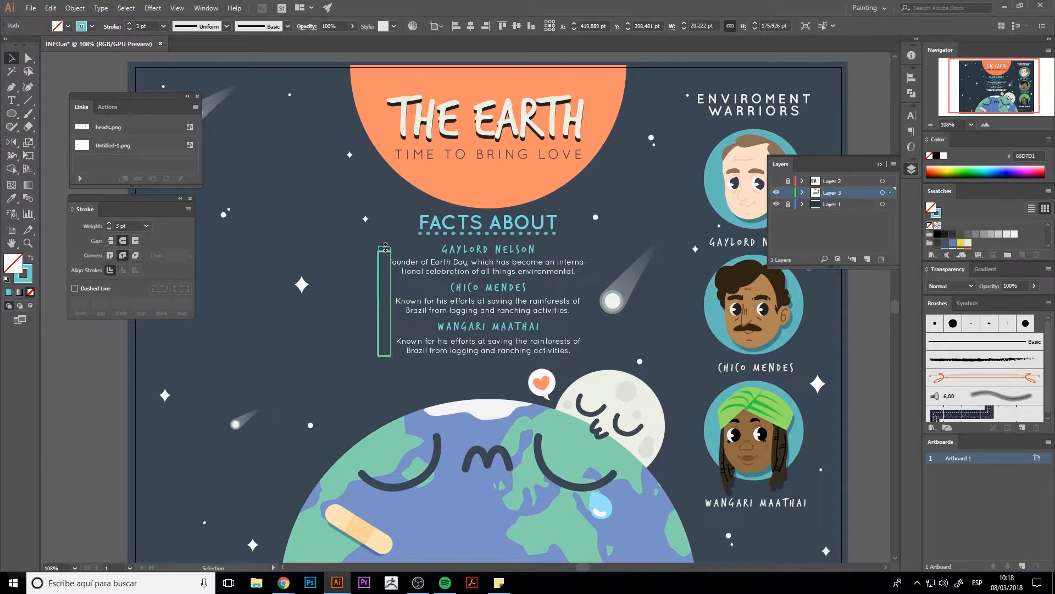
Step: Stretch the bracket beside the fact texts to about 192 pt high
left_click_drag(385, 247, 385, 244)
mouse_move(378, 285)
left_mouse_down()
mouse_move(429, 285)
mouse_move(384, 283)
mouse_move(379, 303)
left_mouse_up()
key("ctrl+z")
left_click(386, 328)
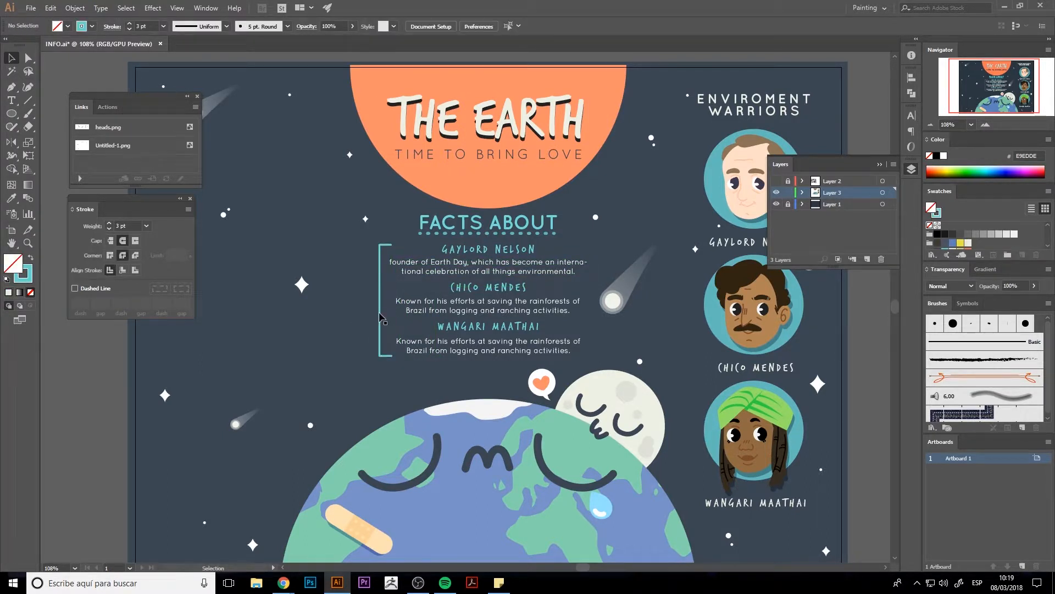
Step: Reflect a mirrored copy of the bracket across the heading's centre to close off the other side of the fact texts
left_click(379, 318)
key("o")
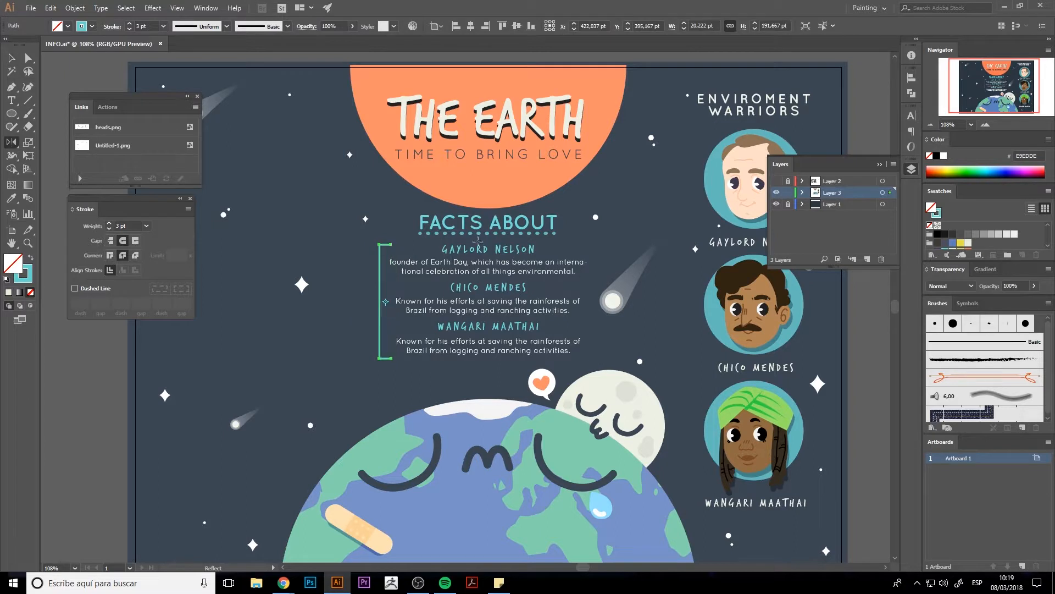
left_click(489, 210, "alt")
left_click(471, 361)
key("v")
left_click(383, 316)
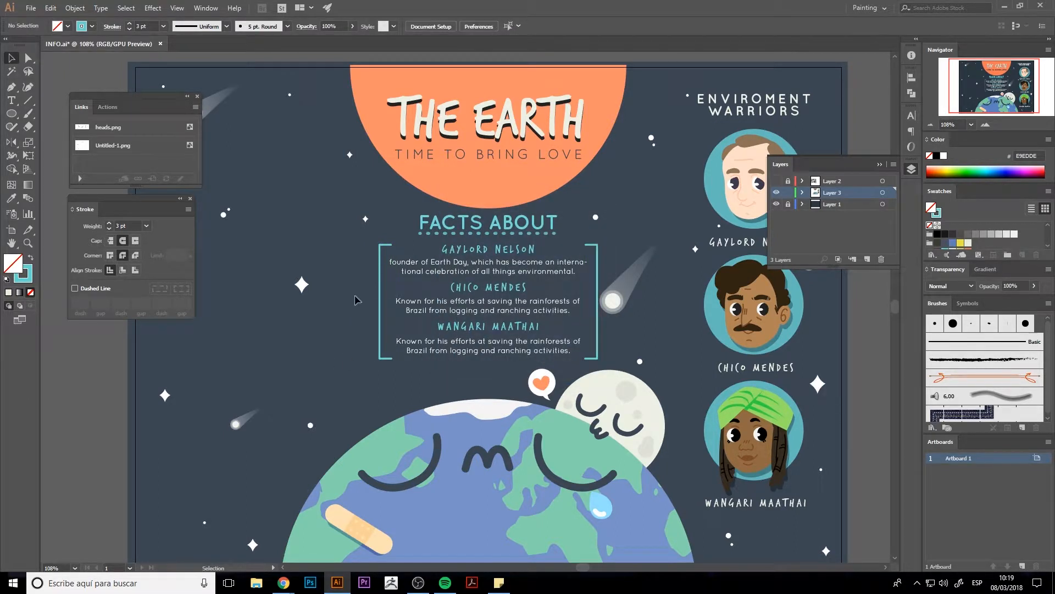
Step: Group the two brackets around the fact texts
left_click(384, 299)
left_click(597, 275, "shift")
key("ctrl+g")
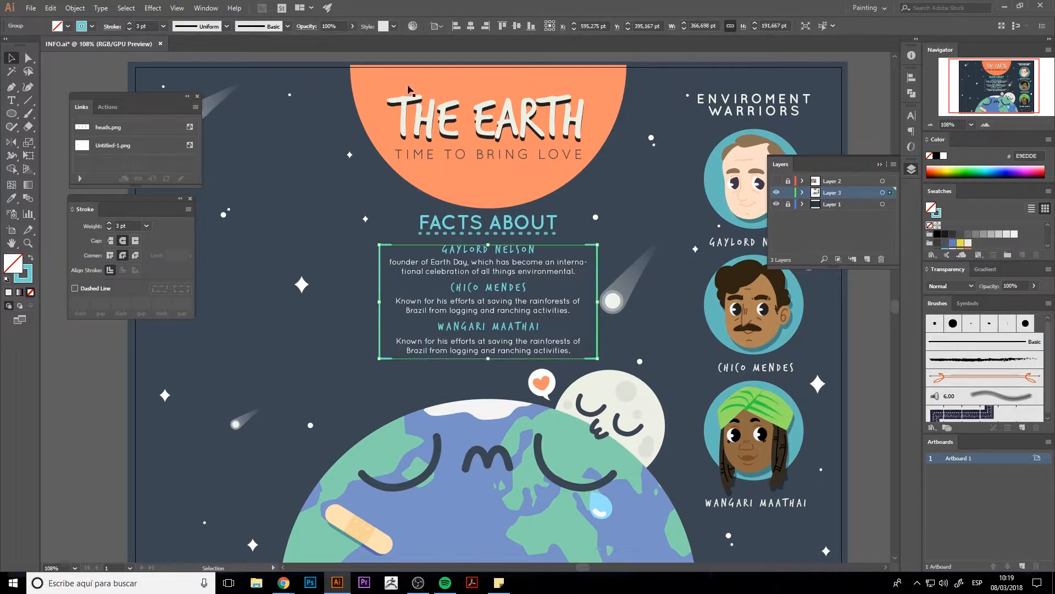
left_click(302, 290)
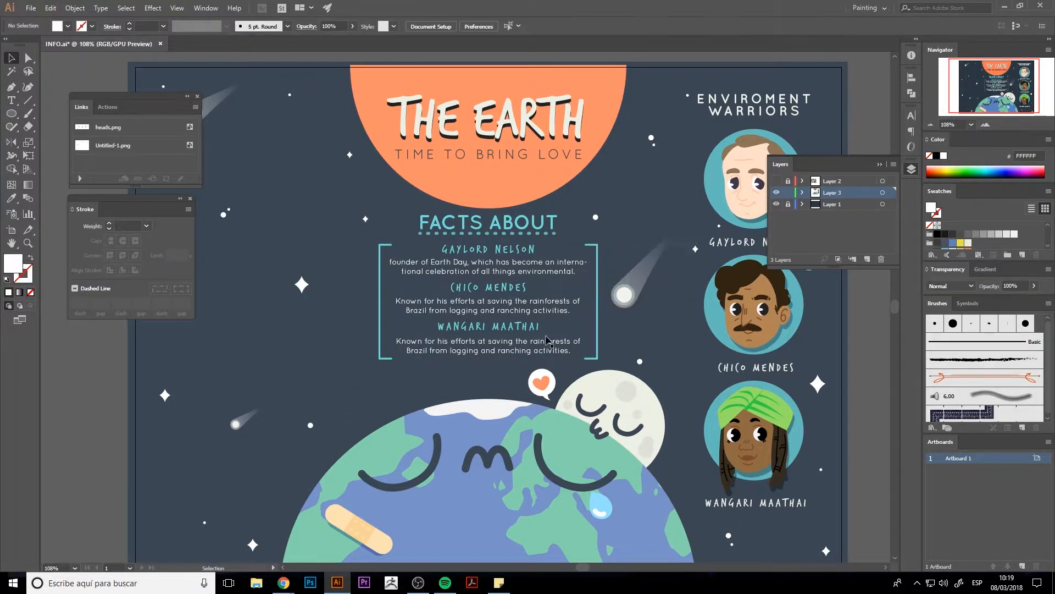
Step: Place a smaller copy of the comet left of the bracketed facts and shift the original comet slightly away from them
left_click_drag(627, 296, 304, 340)
left_click_drag(357, 272, 339, 286)
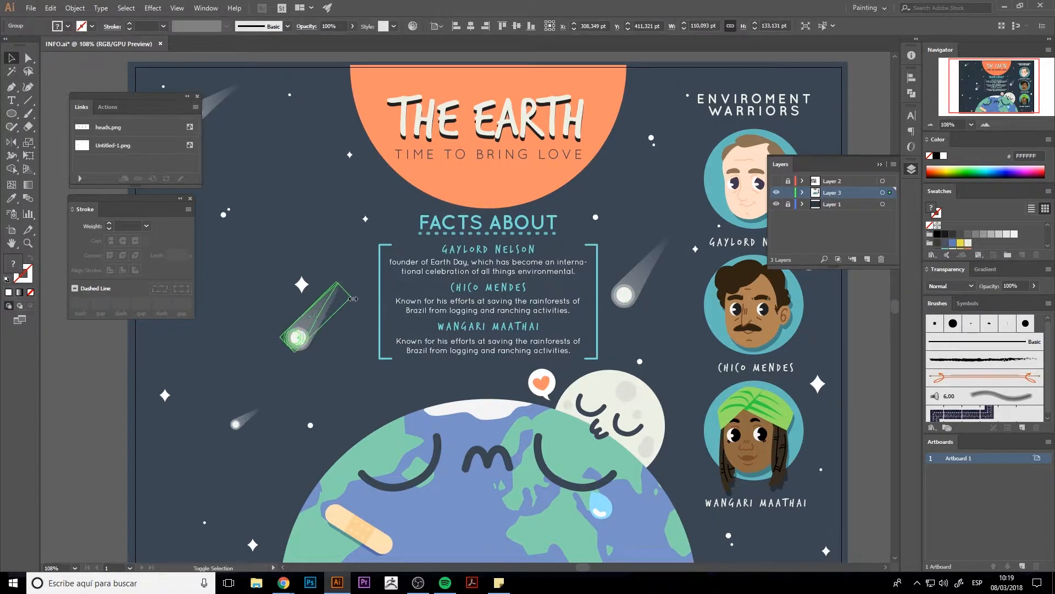
left_click_drag(308, 325, 327, 328)
left_click(365, 312)
left_click_drag(629, 296, 641, 312)
Step: Recolour the "FACTS ABOUT" heading with the green 79C99E swatch
left_click(610, 269)
mouse_move(520, 236)
left_mouse_down()
mouse_move(525, 270)
mouse_move(515, 226)
left_mouse_up()
left_click(515, 230)
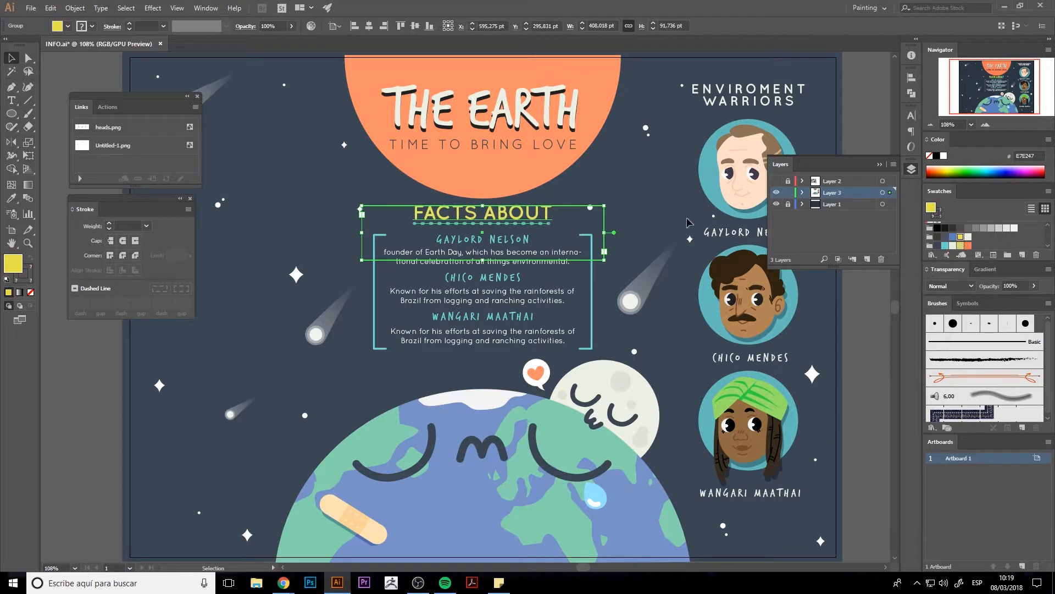
scroll(979, 236, "down", 1)
left_click(961, 243)
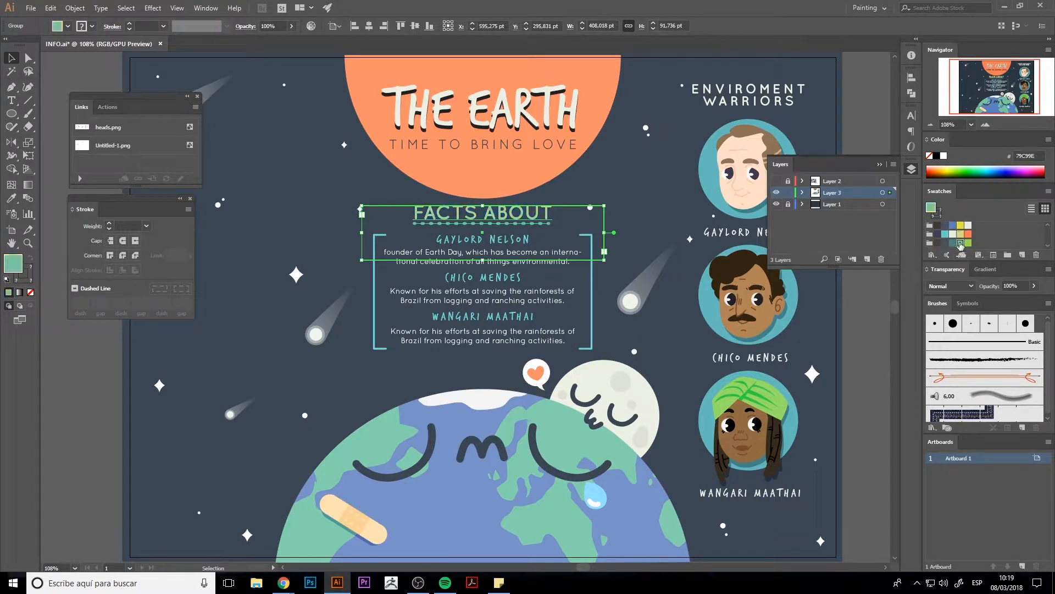
left_click(614, 176)
left_click(483, 213)
left_click(23, 273)
left_click(320, 250)
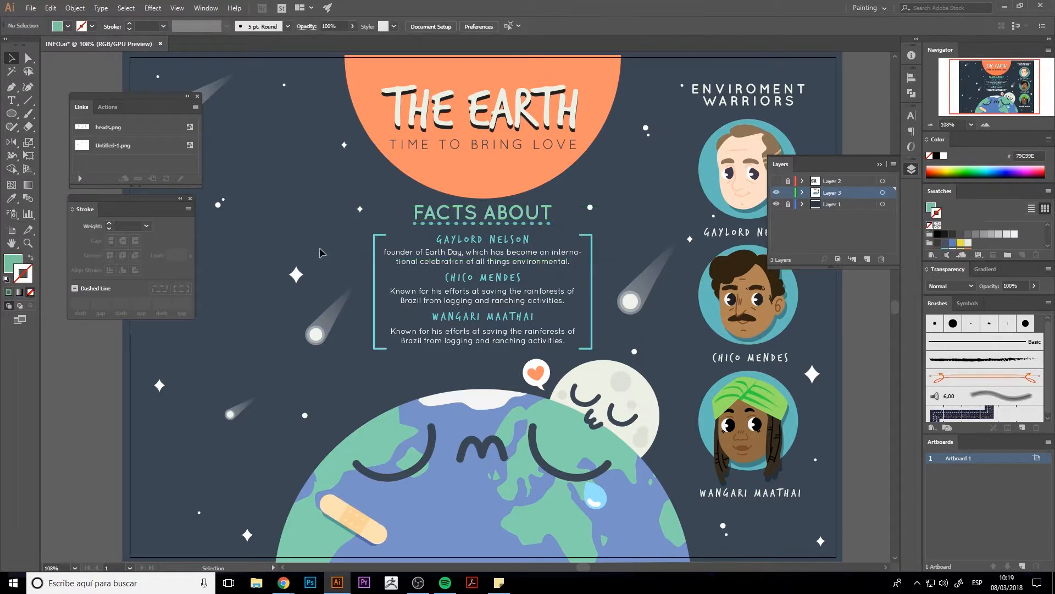
Step: Change the dotted underline below "FACTS ABOUT" to a green stroke without fill
key("a")
left_click(440, 223)
left_click(29, 258)
left_click(15, 263)
left_click(31, 292)
left_click(233, 400)
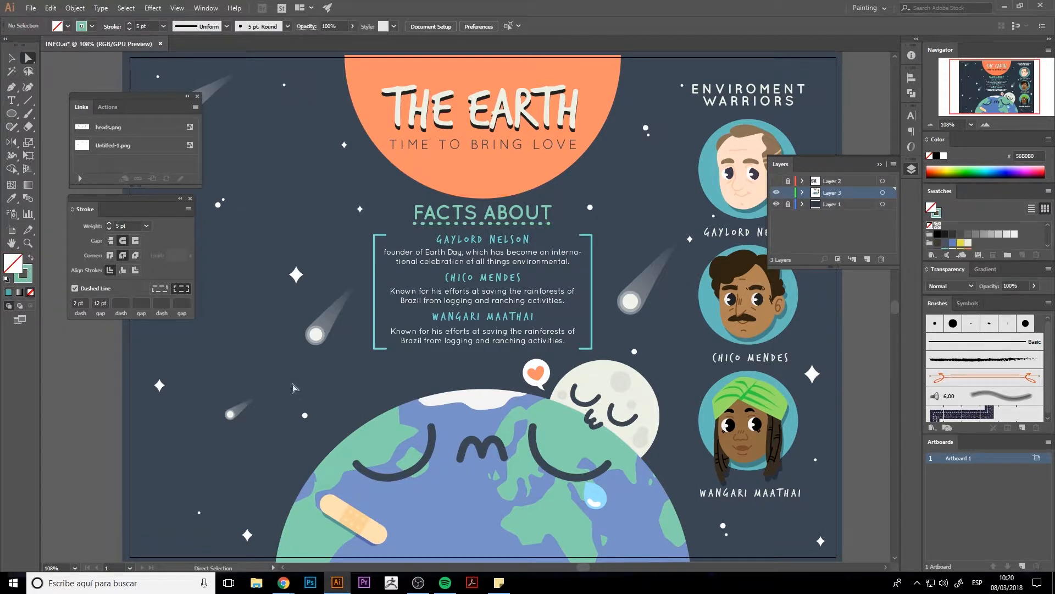
Step: Recolour the three warrior names and the brackets with the Earth's ocean blue using the Eyedropper
left_click(374, 310)
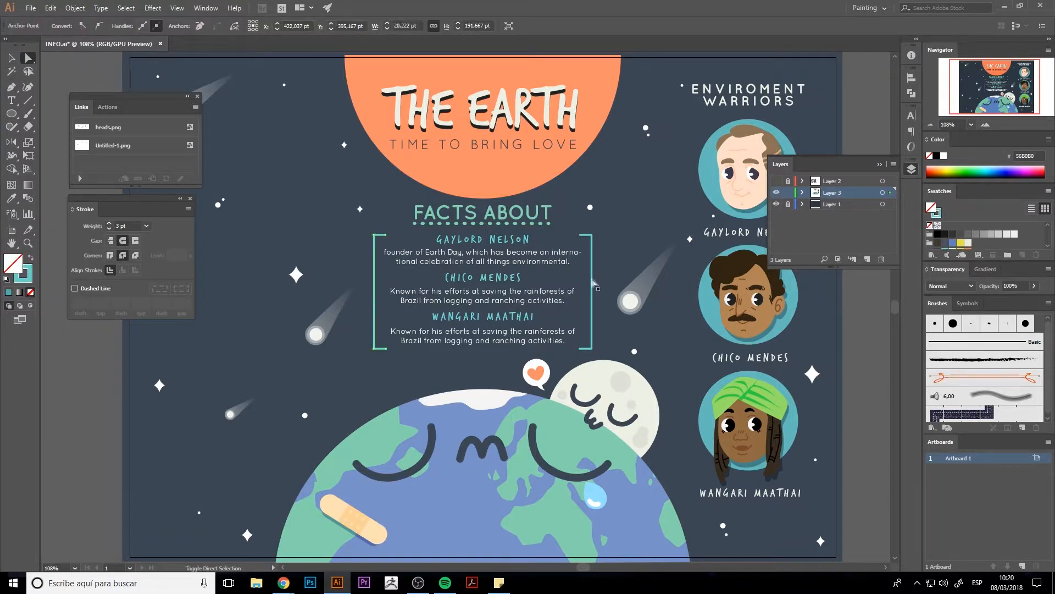
left_click(612, 282)
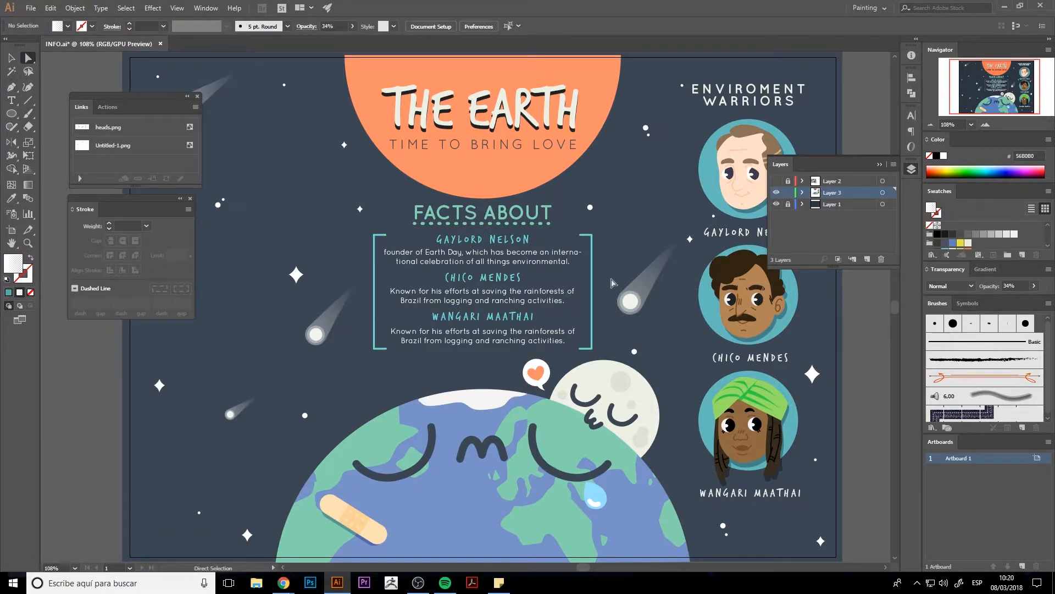
left_click(489, 315)
left_click(482, 278, "shift")
left_click(482, 239, "shift")
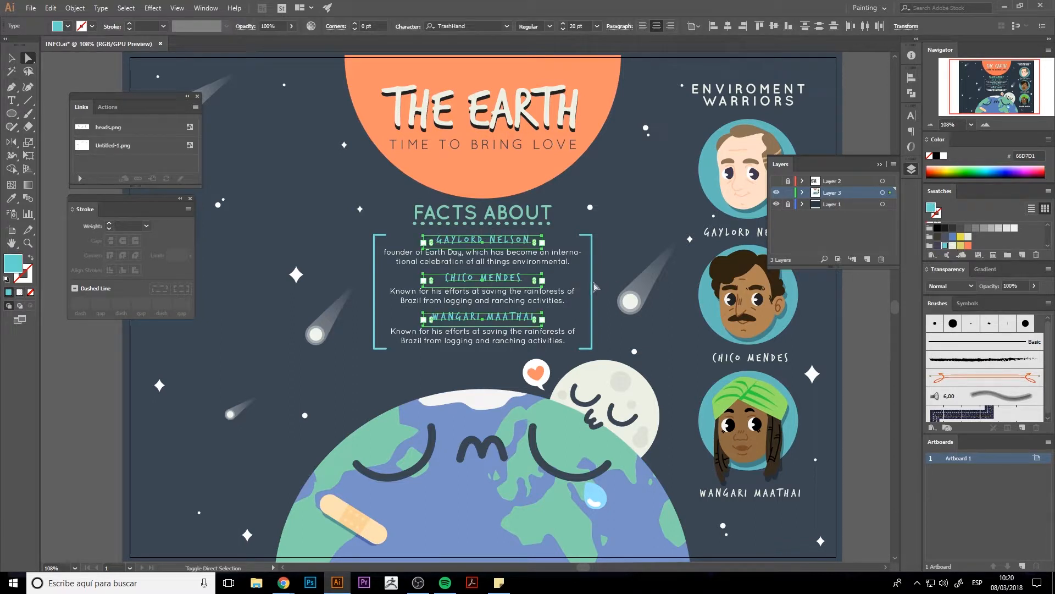
left_click(374, 321, "shift")
key("i")
left_click(461, 500)
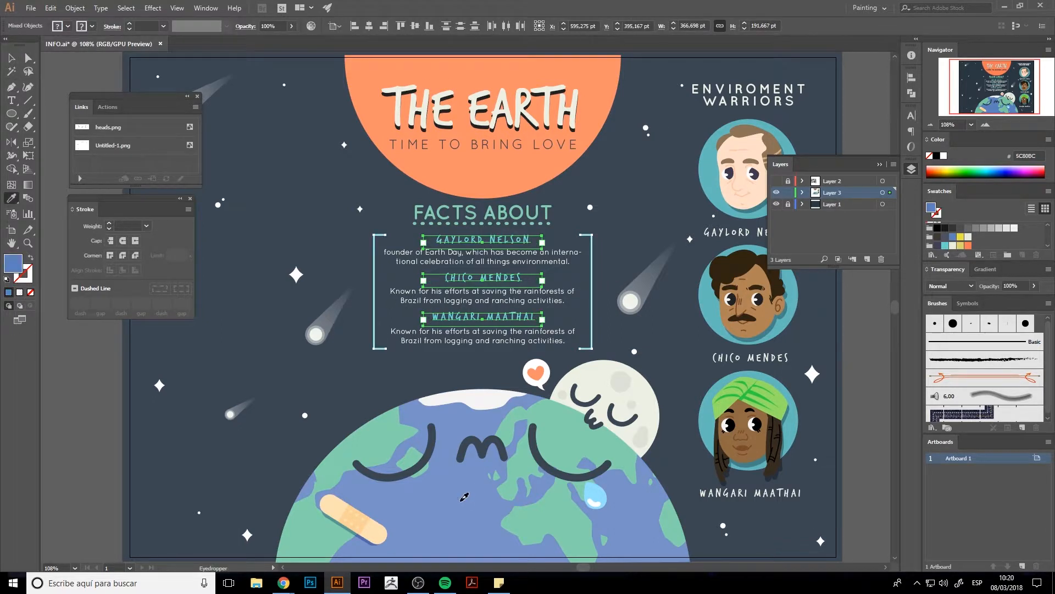
key("v")
left_click(263, 374)
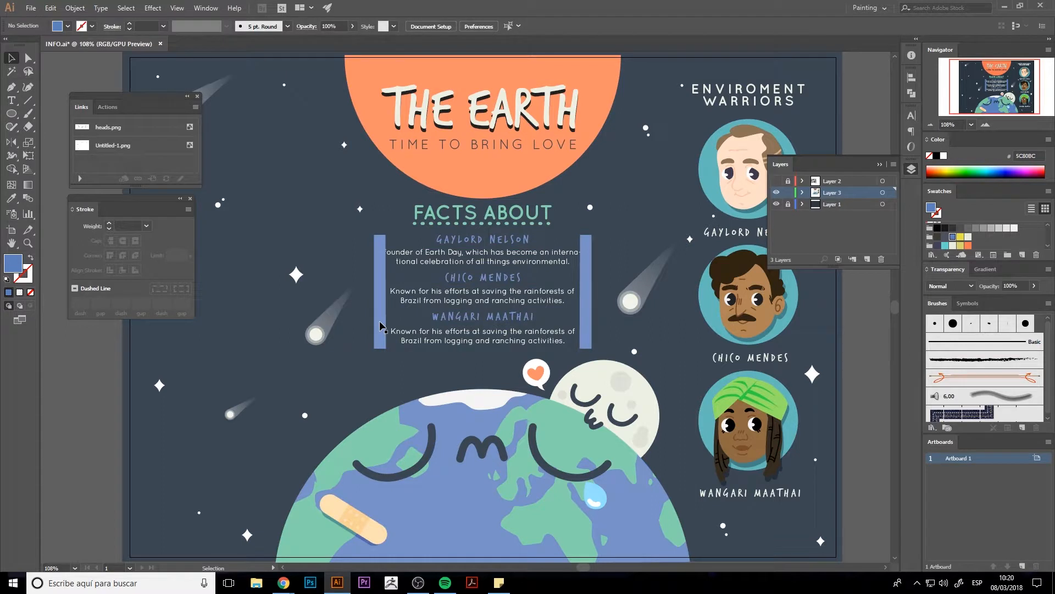
Step: Swap the brackets' blue fill to the stroke and give them a 4 pt weight with round caps
left_click(381, 325)
key("shift+x")
left_click(109, 223)
left_click(109, 223)
left_click(109, 223)
left_click(109, 223)
left_click(123, 240)
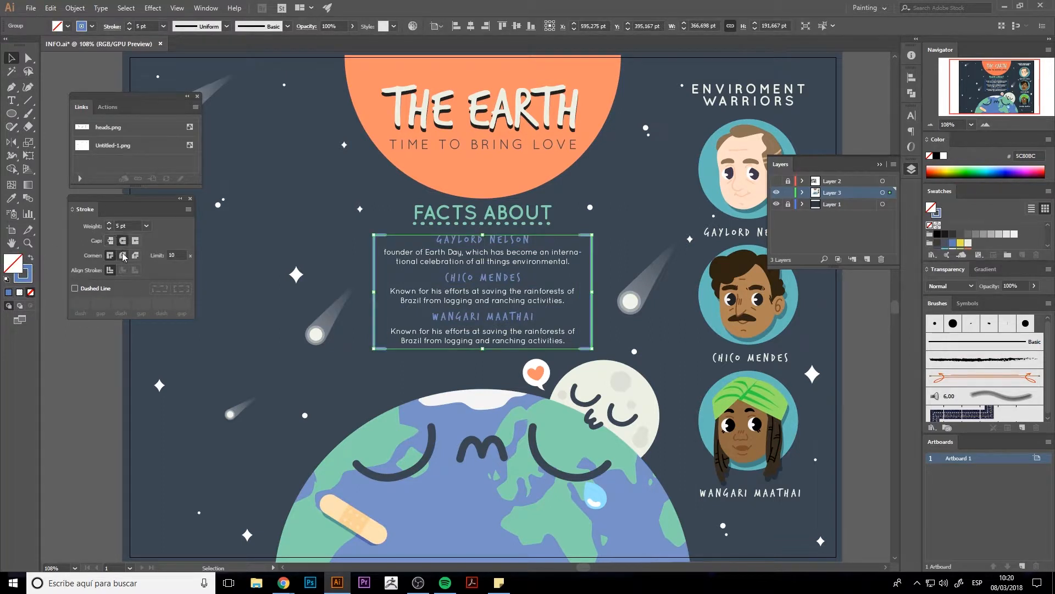
left_click(122, 256)
left_click(320, 424)
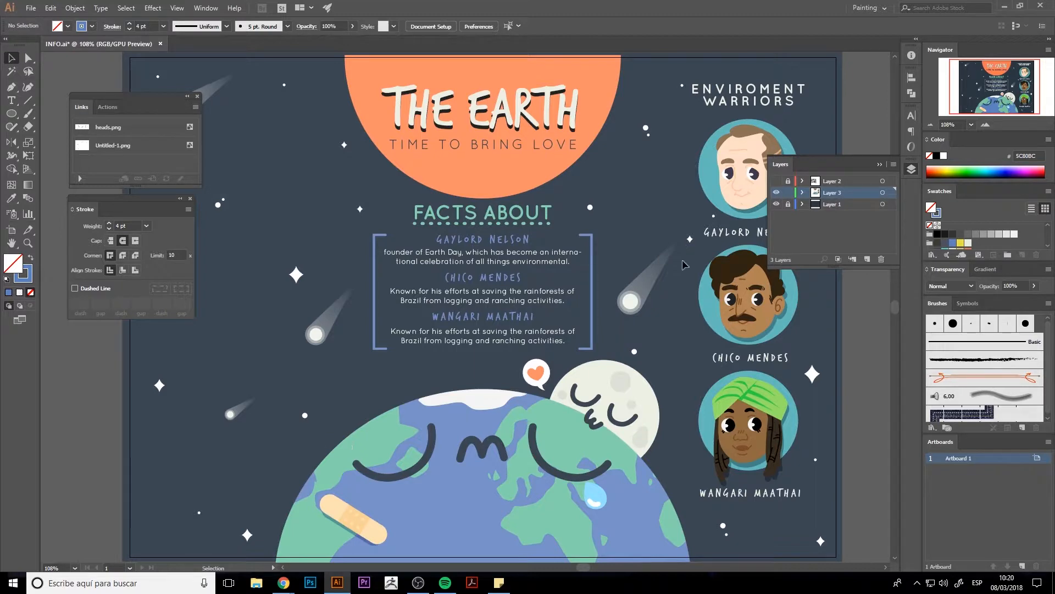
Step: Round off the corners of both brackets with the Direct Selection tool
left_click(933, 125)
left_click(932, 125)
left_click(986, 125)
left_click(382, 322)
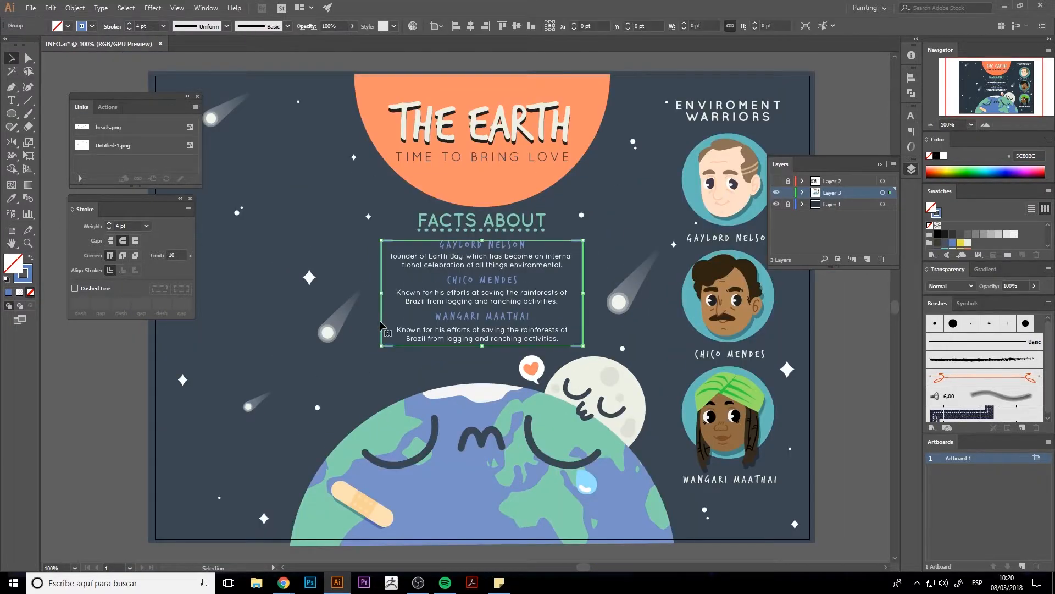
key("a")
left_click_drag(390, 246, 394, 250)
key("v")
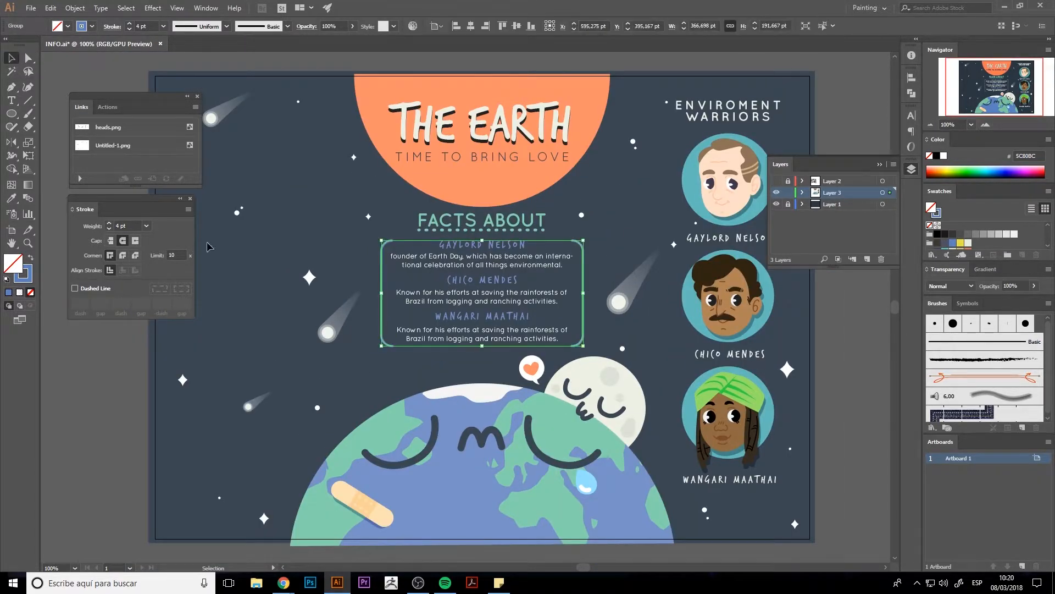
left_click(340, 255)
Step: Recolour the three warrior names and the brackets in the heading's green, with 3 pt bracket strokes, and save the document
left_click(517, 319)
left_click(483, 280, "shift")
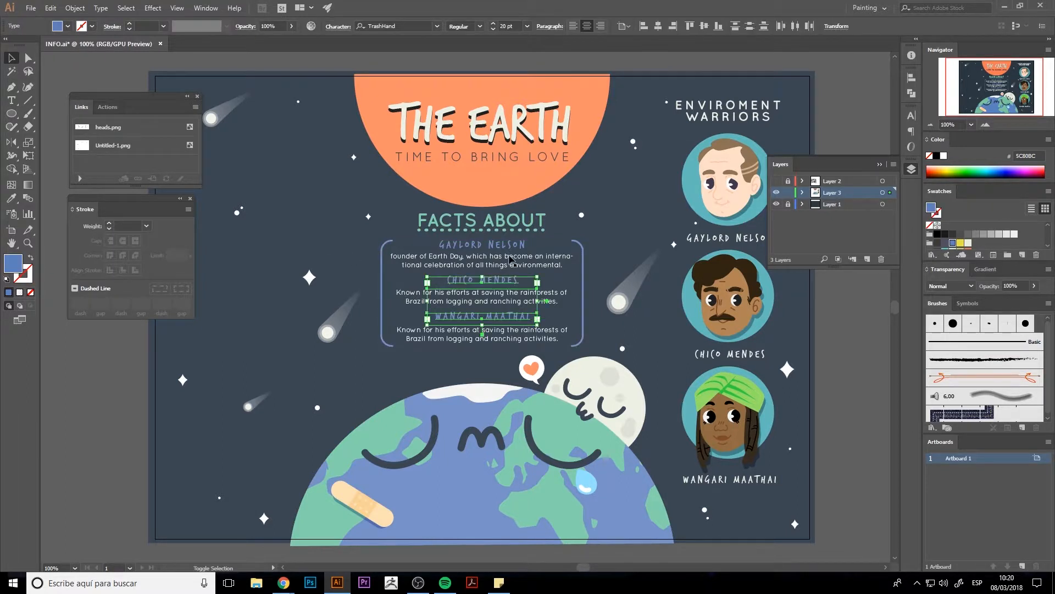
left_click(482, 244, "shift")
left_click(582, 258, "shift")
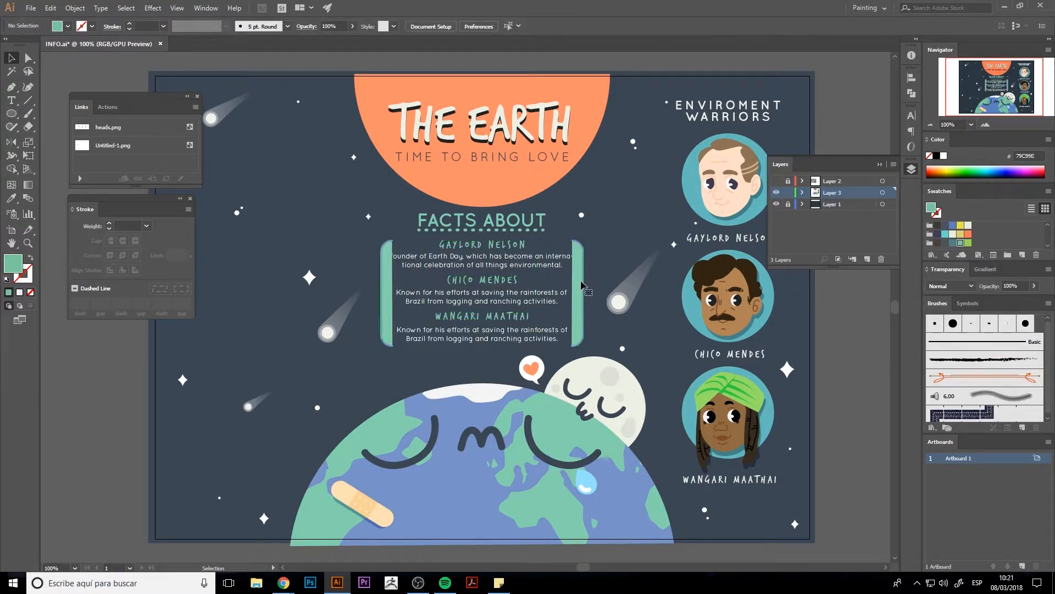
left_click(248, 471)
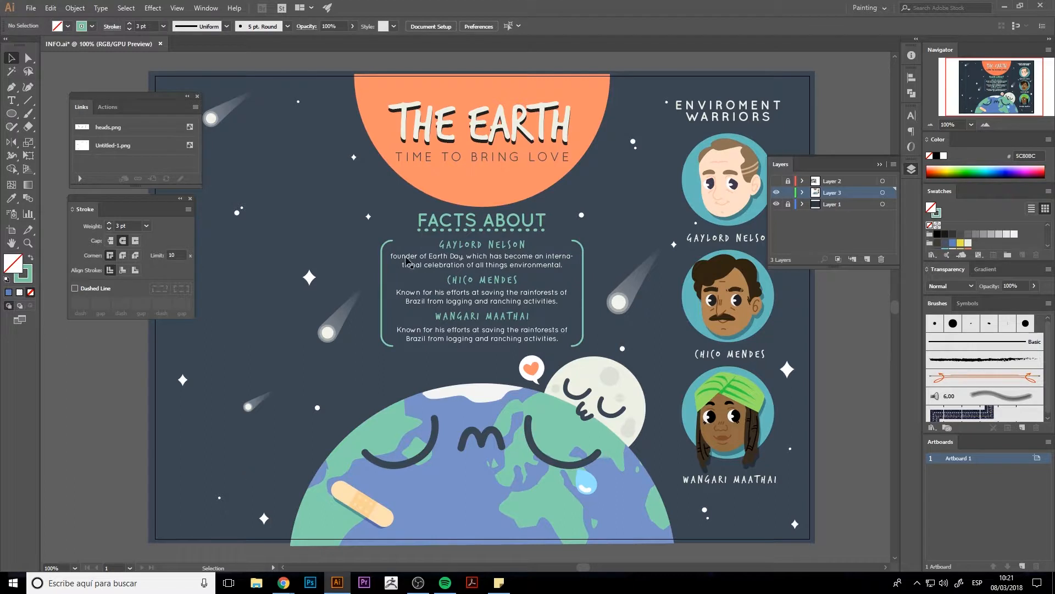
key("ctrl+s")
Step: Recolour the circles behind the three warrior portraits with the Earth's ocean blue using the Eyedropper
scroll(368, 312, "up", 1)
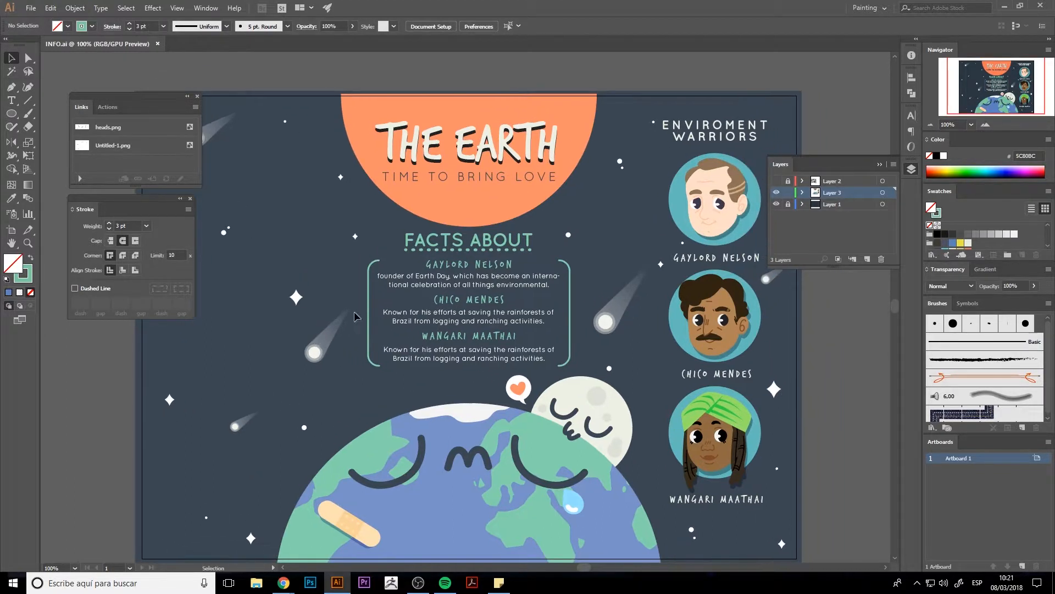
left_click_drag(458, 485, 392, 477)
key("a")
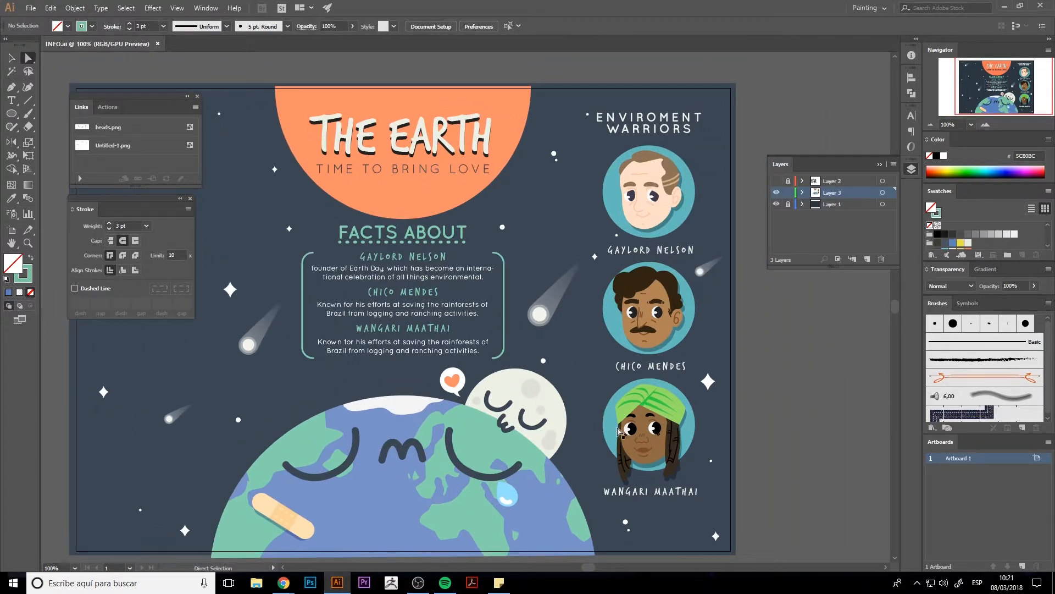
left_click(612, 434)
left_click(612, 325, "shift")
left_click(613, 209, "shift")
key("i")
left_click(387, 518)
key("v")
left_click(161, 341)
Step: Set the stroke weight of the dotted underline below "FACTS ABOUT" to 3 pt
left_click_drag(161, 341, 226, 341)
key("ctrl+minus")
left_click_drag(320, 334, 332, 330)
left_click(470, 254)
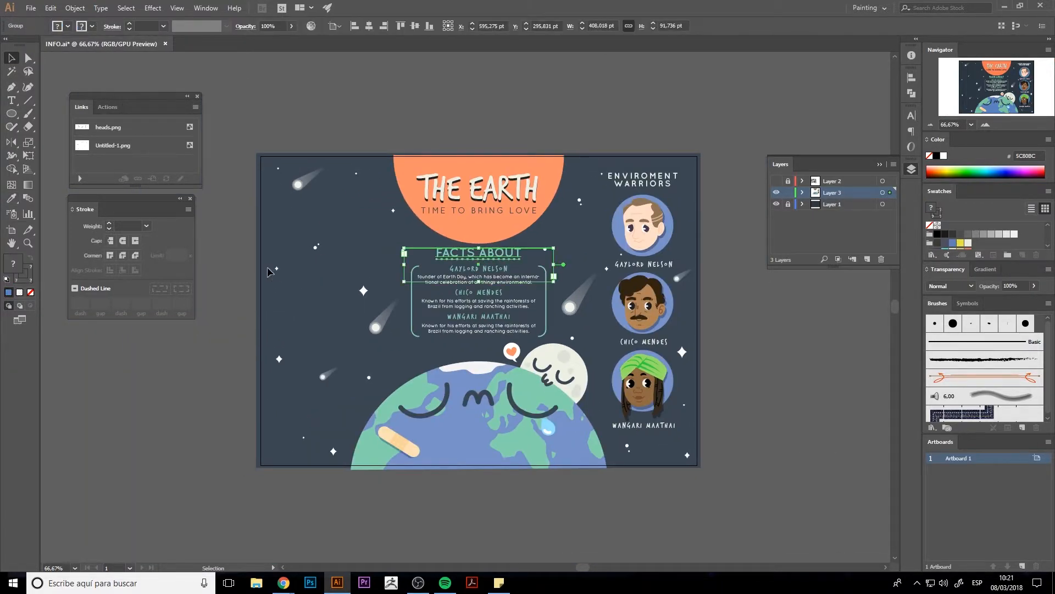
left_click(244, 379)
left_click(477, 260)
key("a")
left_click(476, 259)
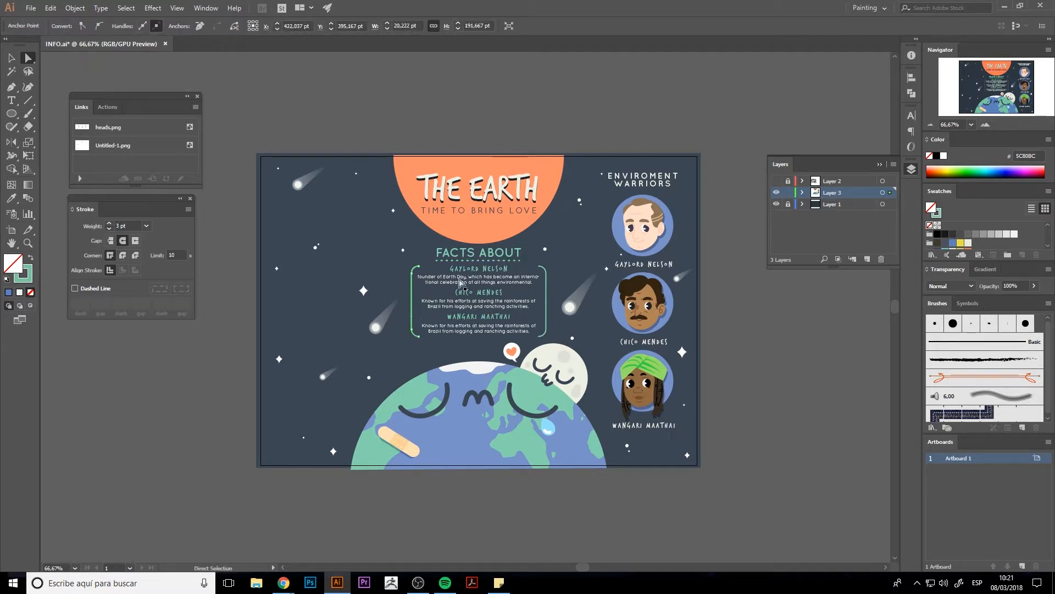
left_click(109, 228)
key("v")
left_click(289, 271)
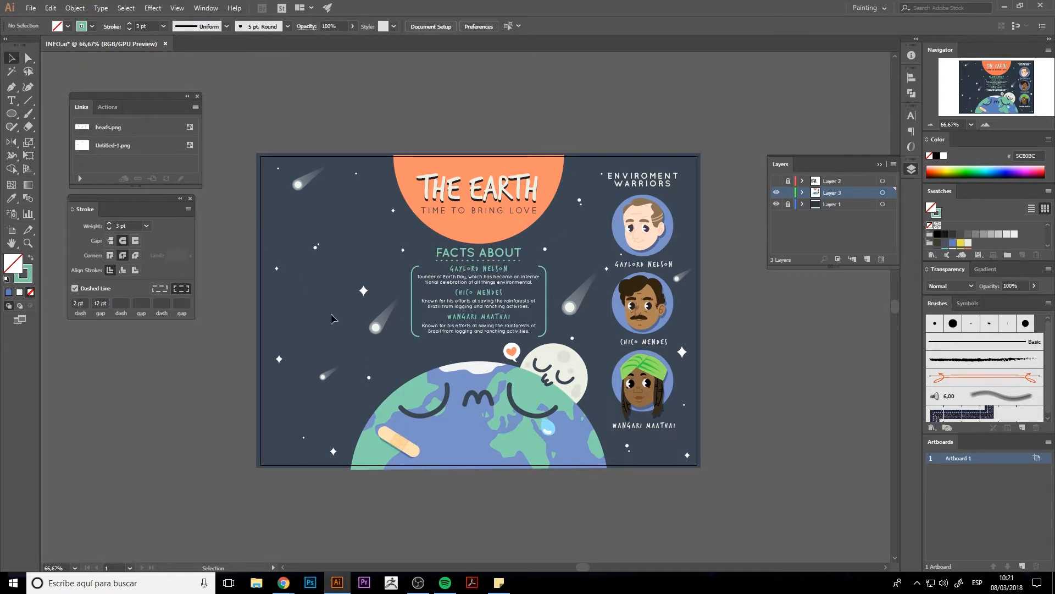
Step: Draw a small leaf at the upper end of the left bracket with the Pen tool and swap its green stroke to the fill
key("ctrl+1")
key("p")
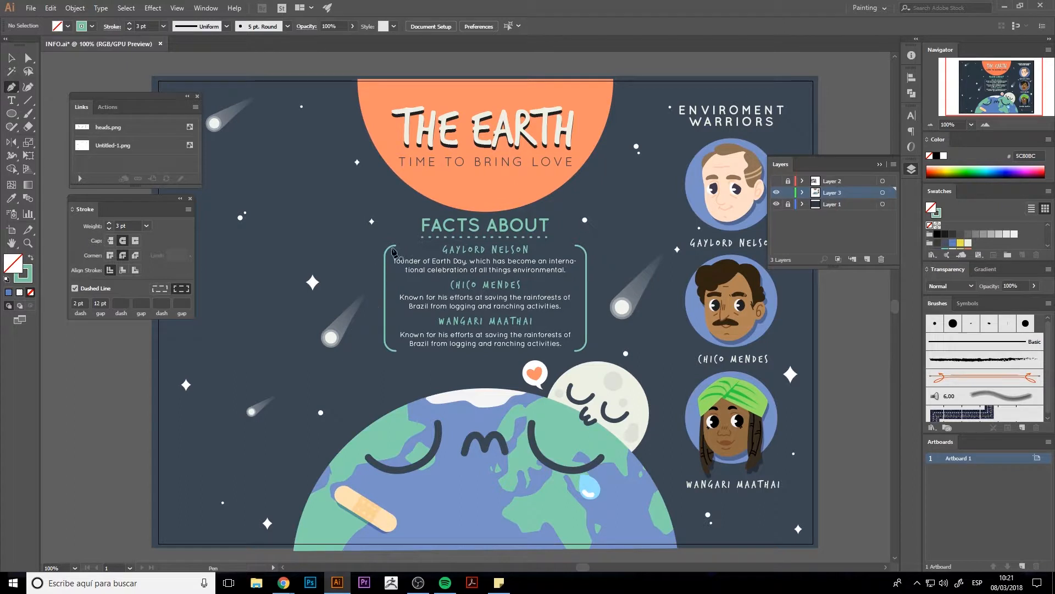
left_click(389, 248)
left_click_drag(387, 232, 377, 228)
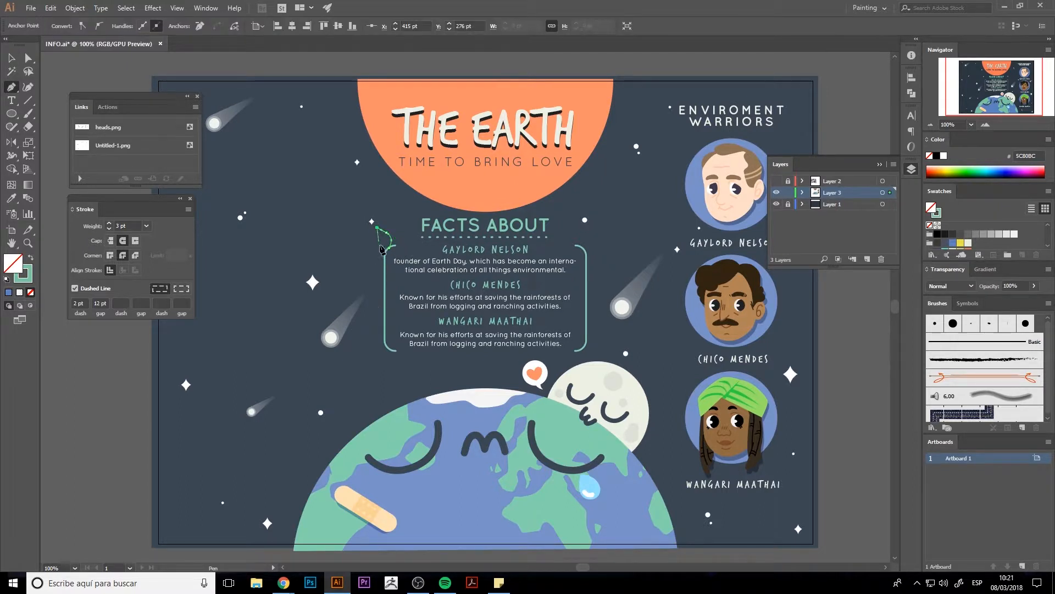
left_click(31, 257)
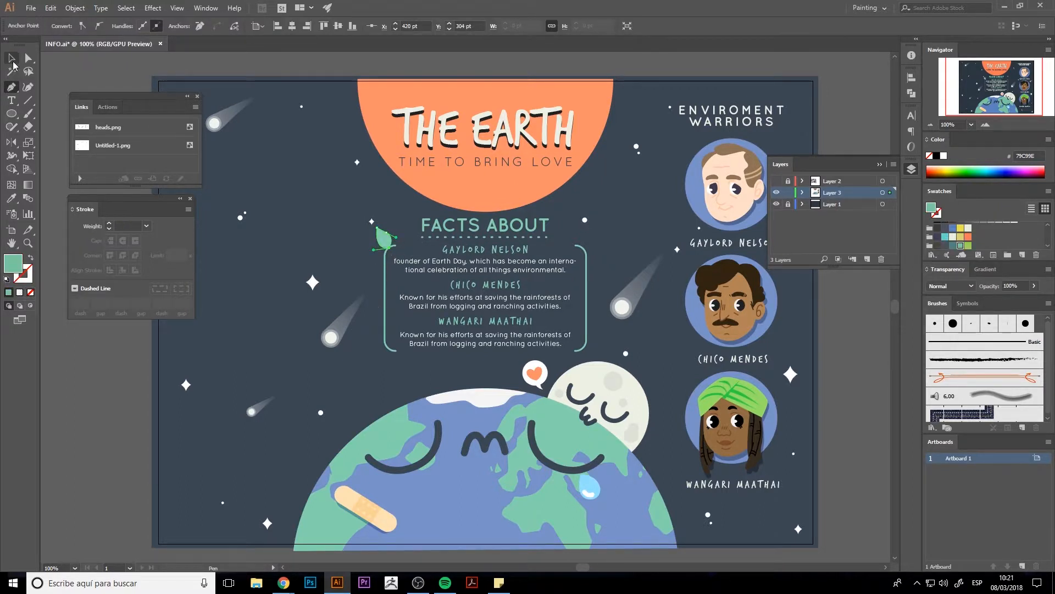
key("v")
left_click(385, 240)
key("ctrl+2")
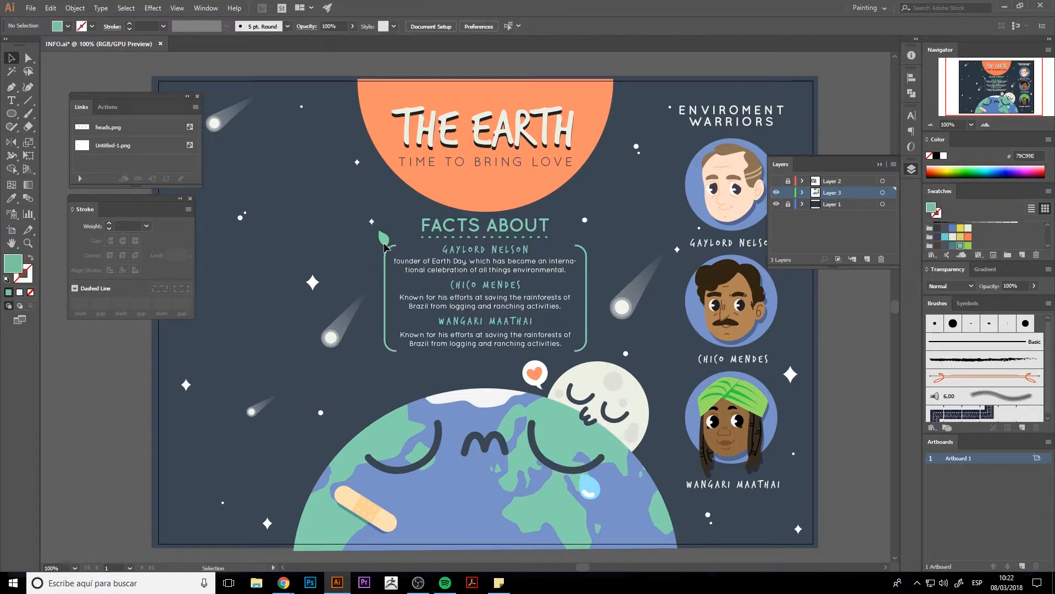
Step: Add a smaller, rotated leaf copy about 20 by 11 pt just below the first leaf on the bracket
left_click(380, 250)
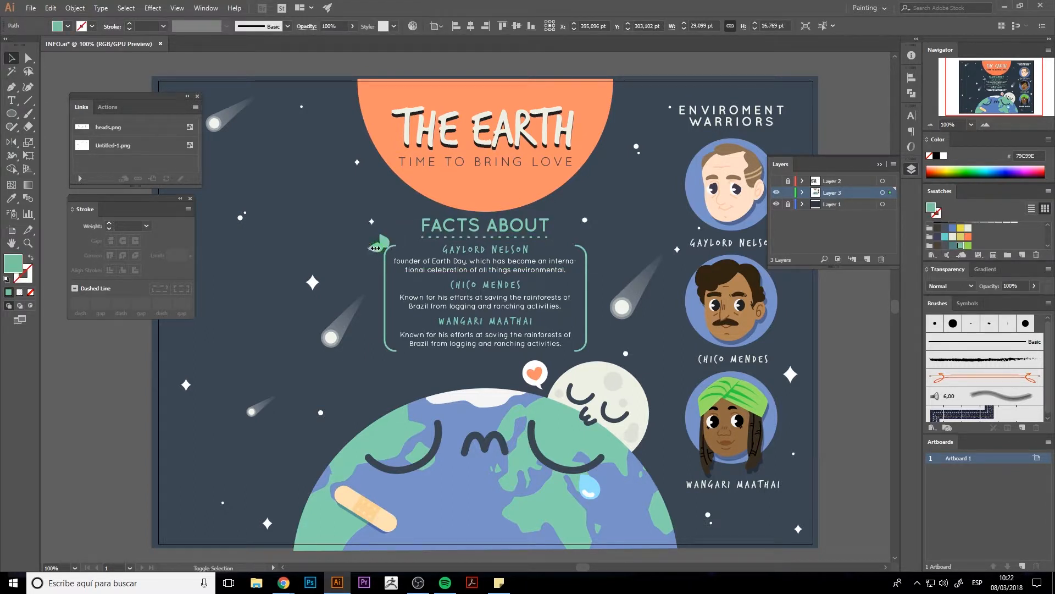
key("ctrl+shift+a")
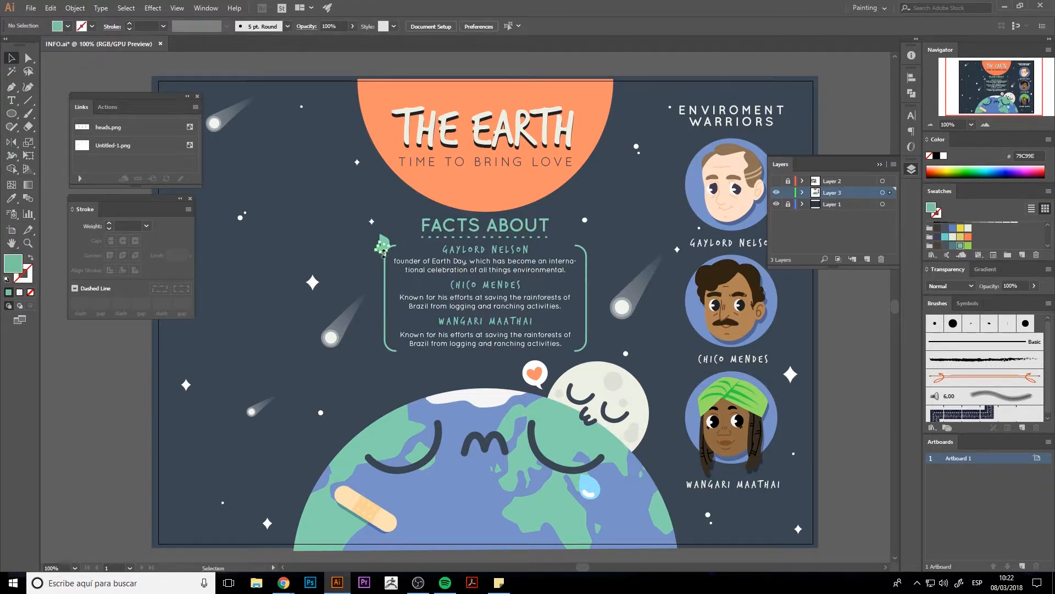
left_click(384, 249)
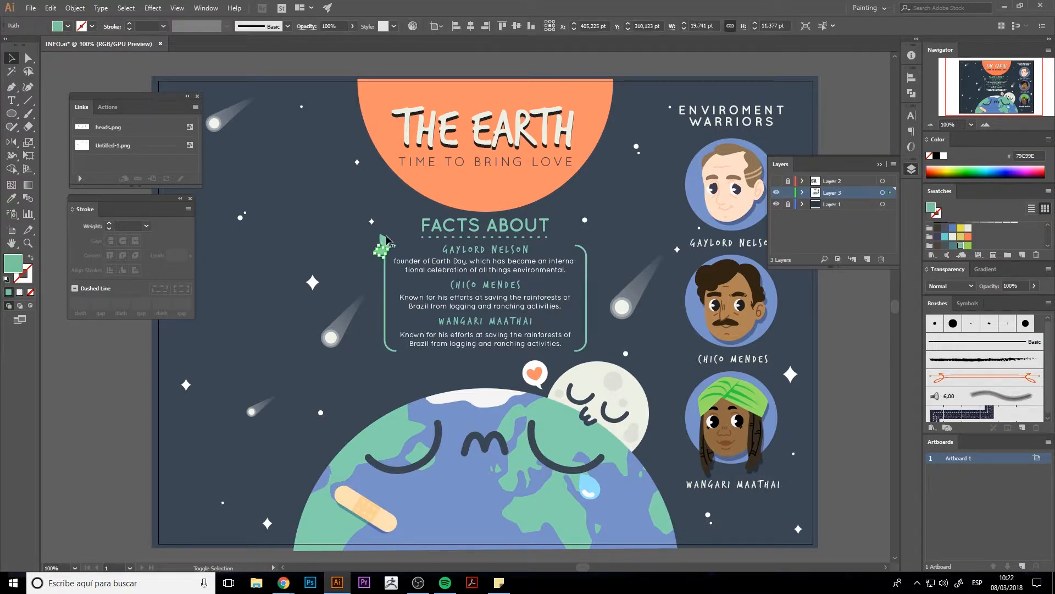
left_click_drag(390, 250, 600, 336)
key("ctrl+z")
key("a")
left_click(380, 253)
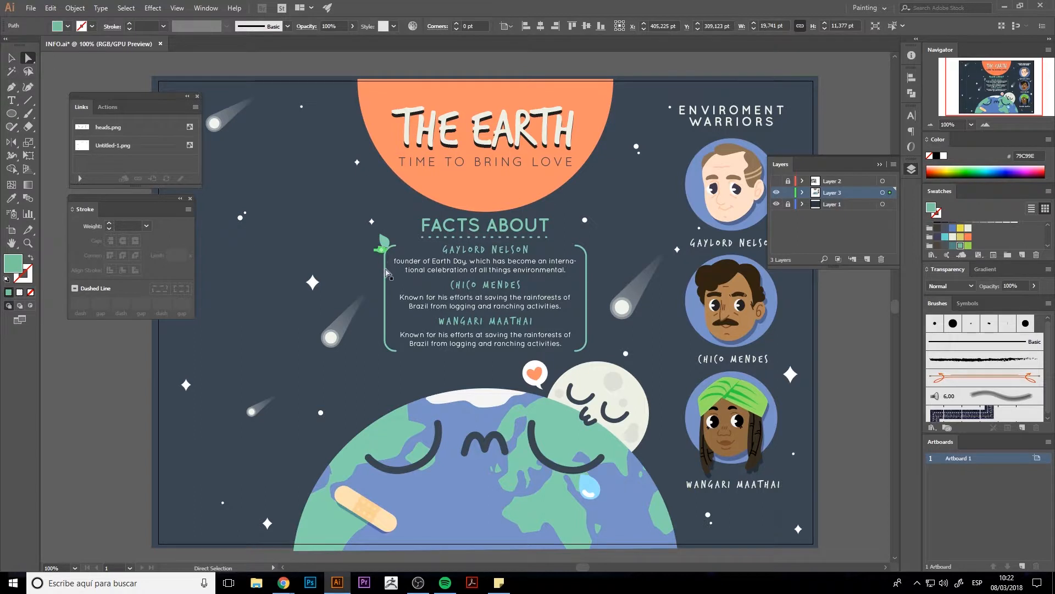
Step: Group the two leaves and position them as a pair at the left bracket's upper end
left_click_drag(396, 233, 378, 247)
key("v")
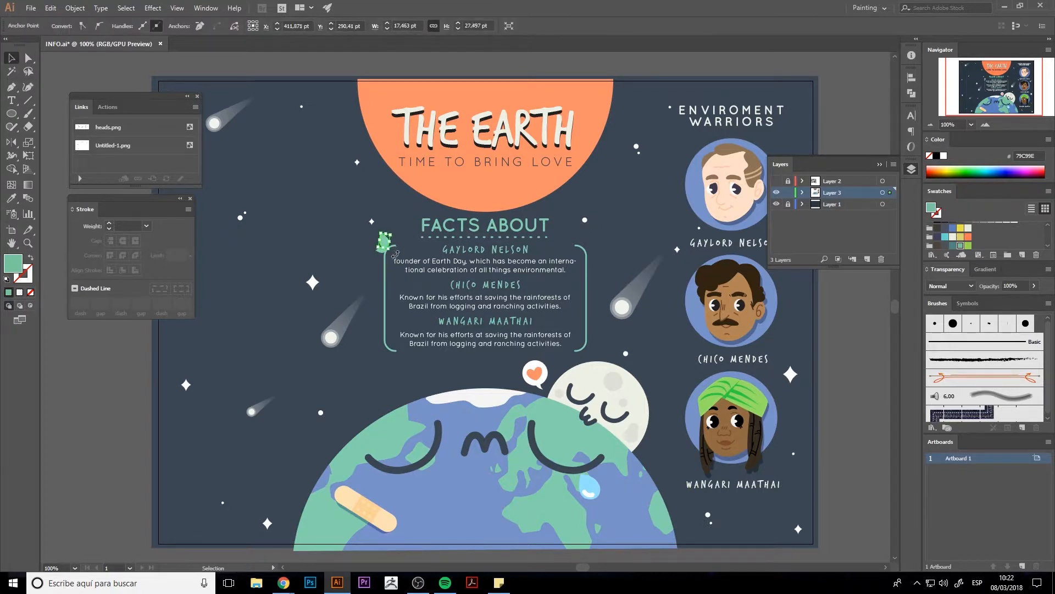
left_click(402, 262)
left_click(389, 264)
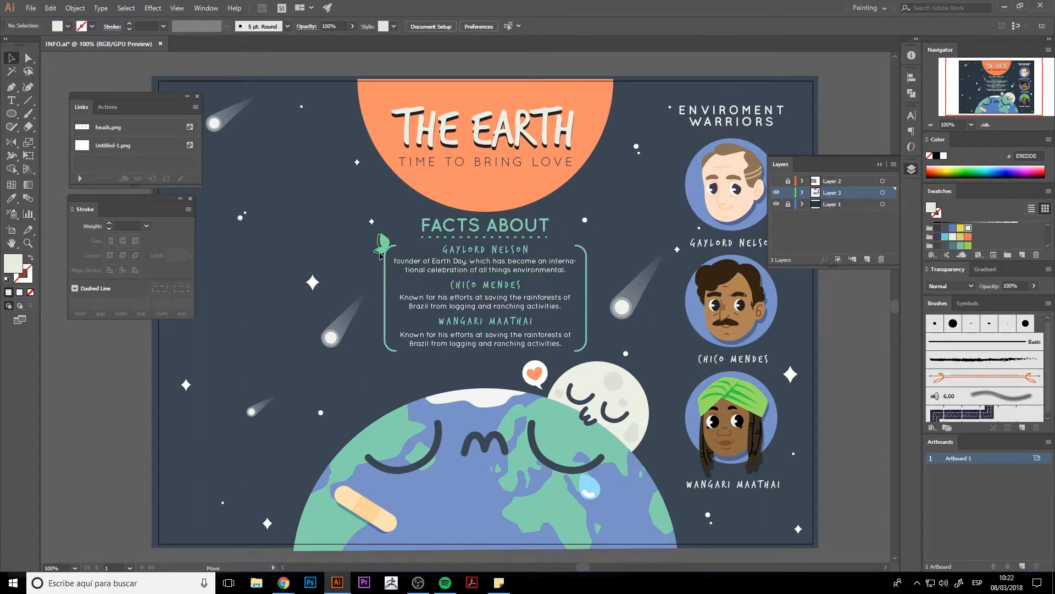
left_click(383, 251)
left_click(393, 282)
left_click(384, 242)
Step: Make a mirrored copy of the leaf pair and place it at the right bracket's upper end
key("o")
left_click(479, 237, "alt")
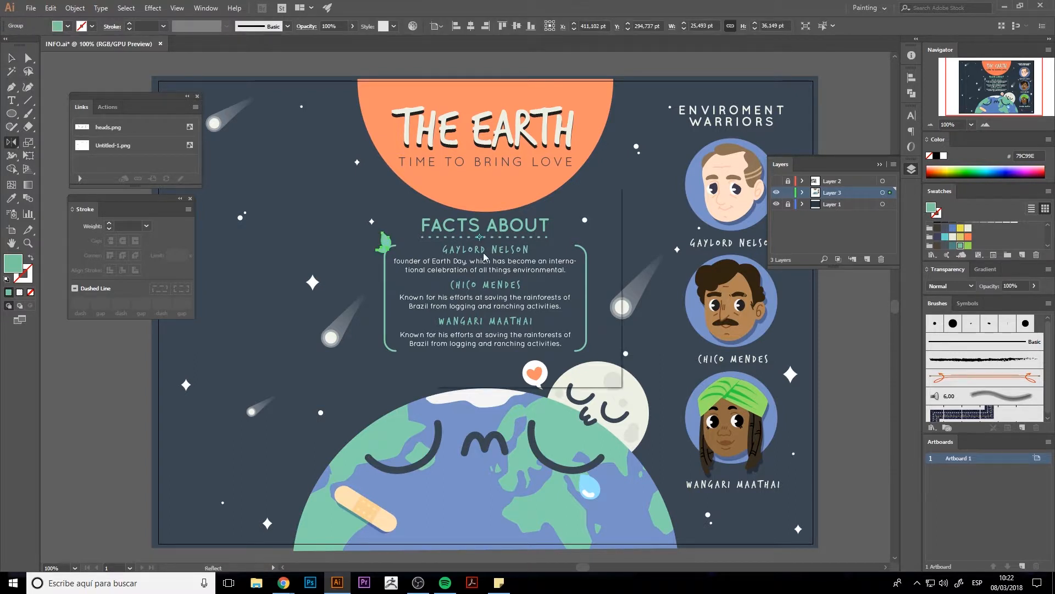
left_click(466, 373)
key("v")
left_click(431, 372)
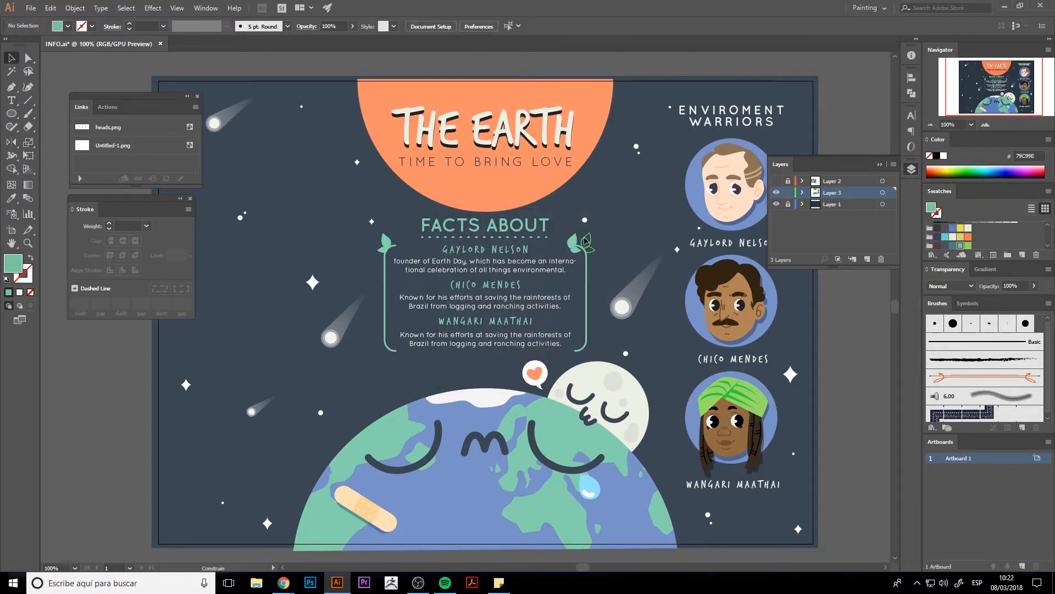
left_click(586, 240)
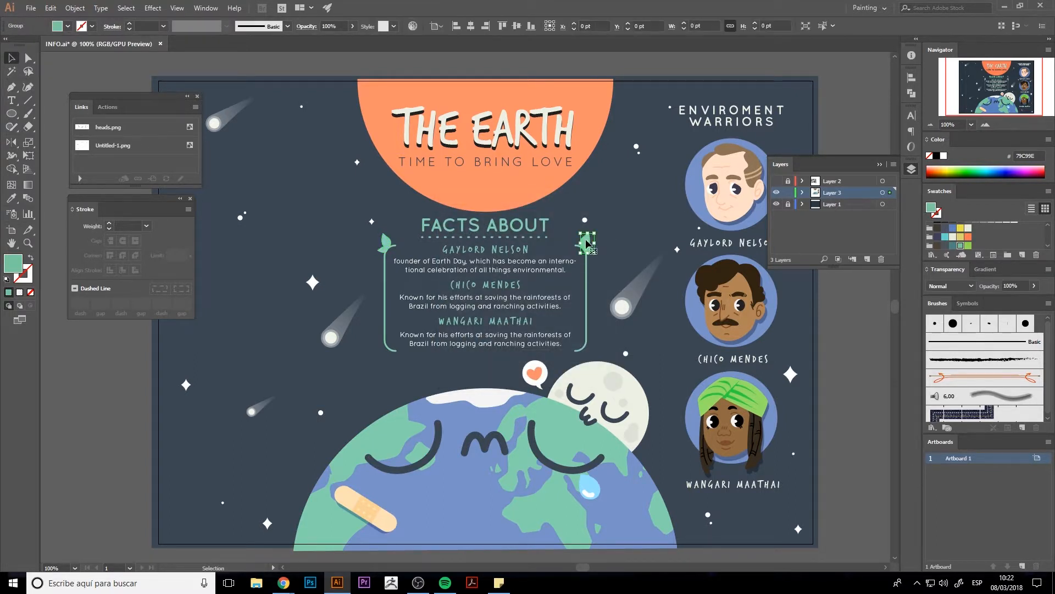
left_click(608, 275)
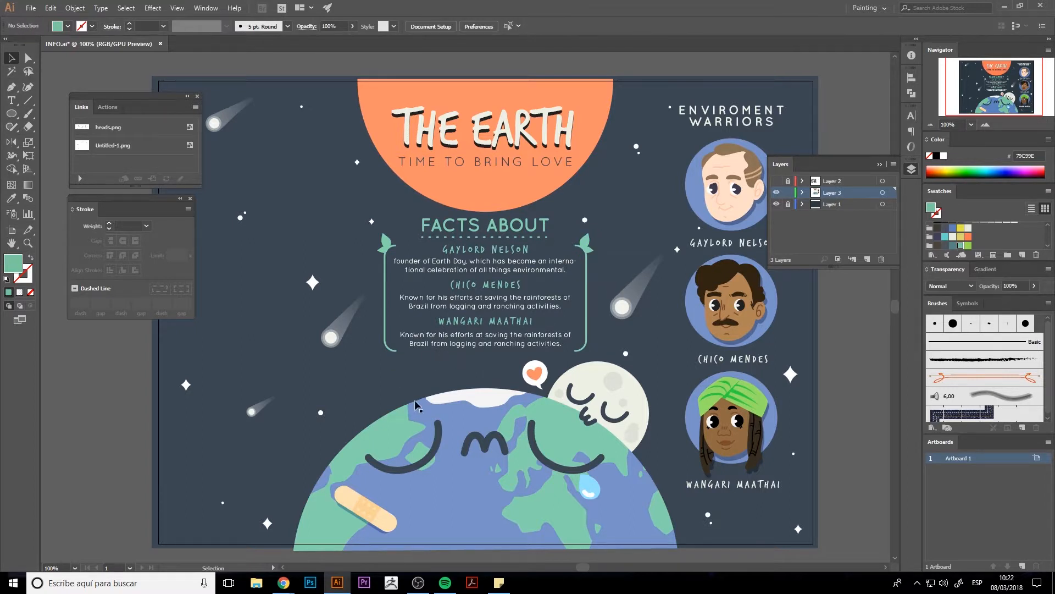
Step: Draw a circle beside the left leaf pair, fill it with orange FC7753 and enlarge it to about 30 pt
scroll(416, 405, "down", 2)
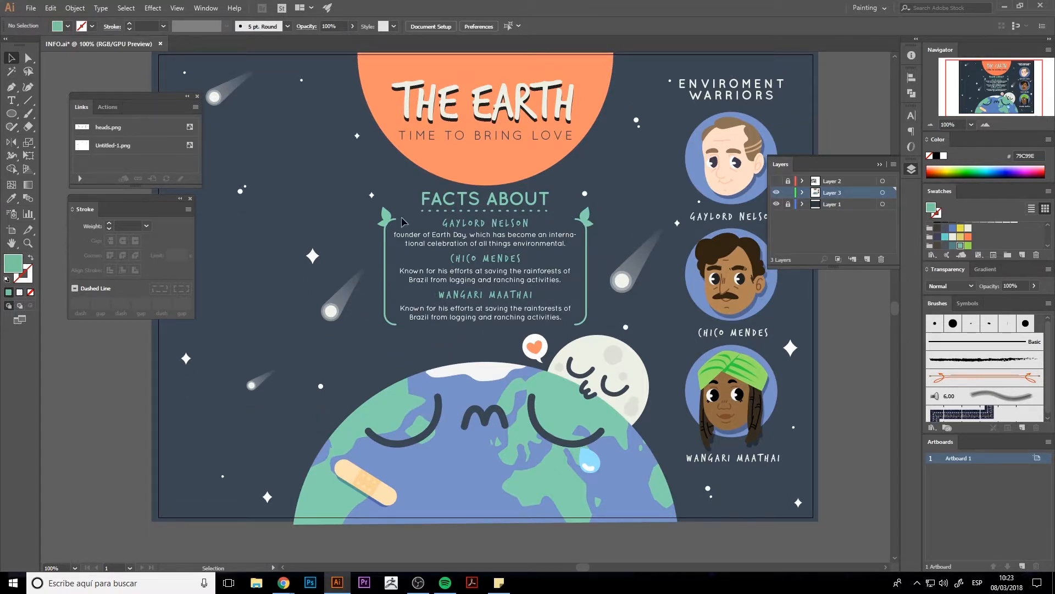
key("l")
left_click_drag(399, 220, 407, 225)
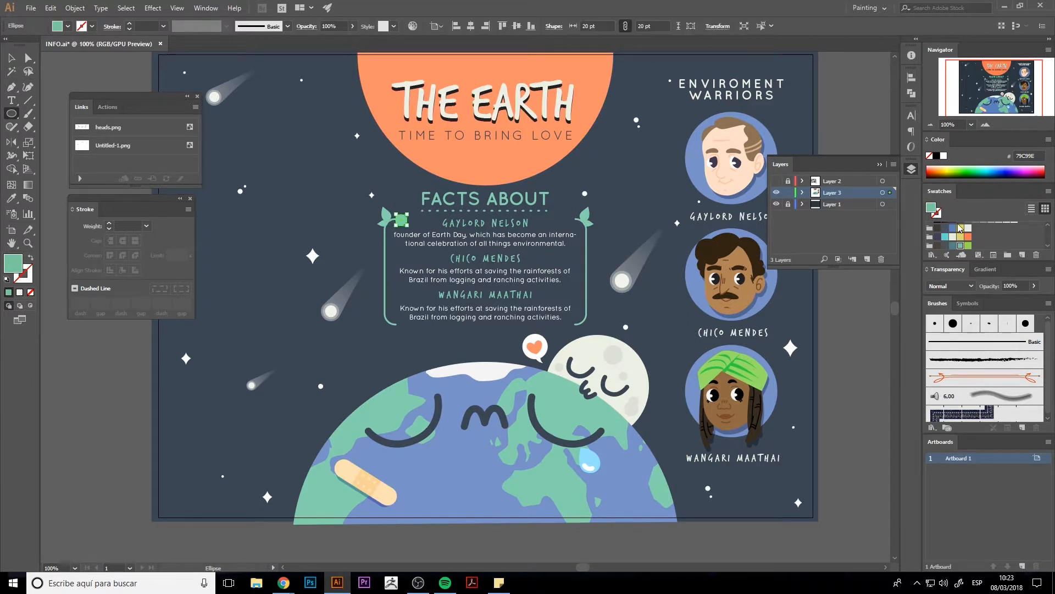
left_click(968, 237)
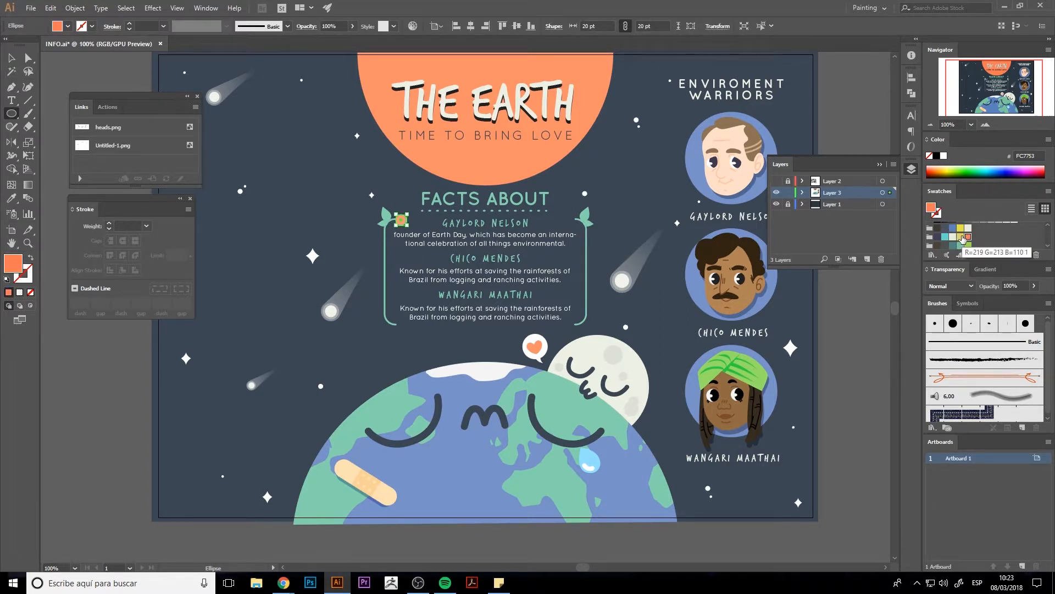
key("v")
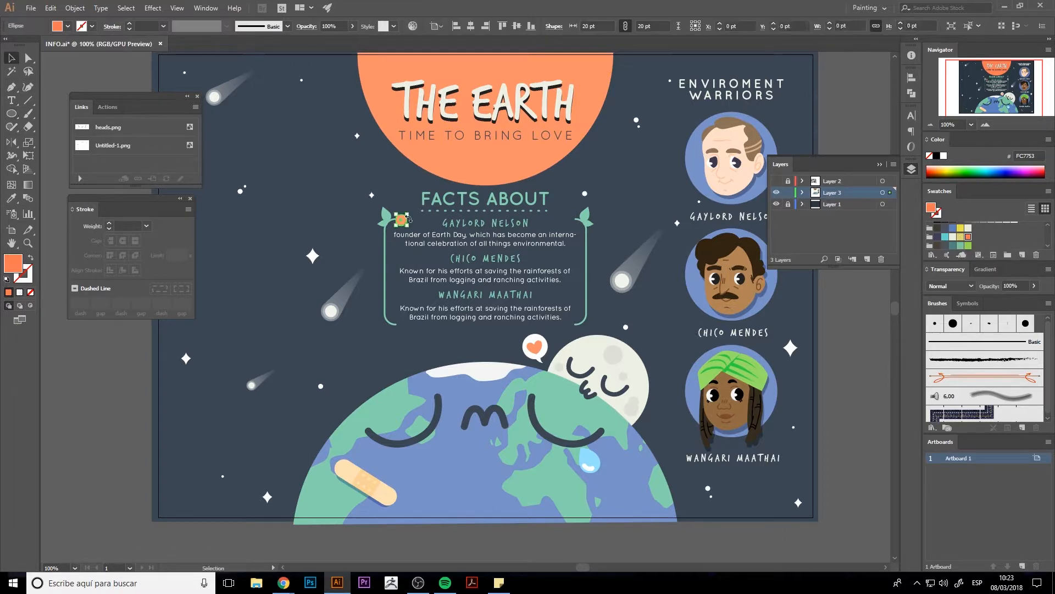
left_click_drag(408, 214, 411, 212)
left_click(361, 232)
left_click(402, 219)
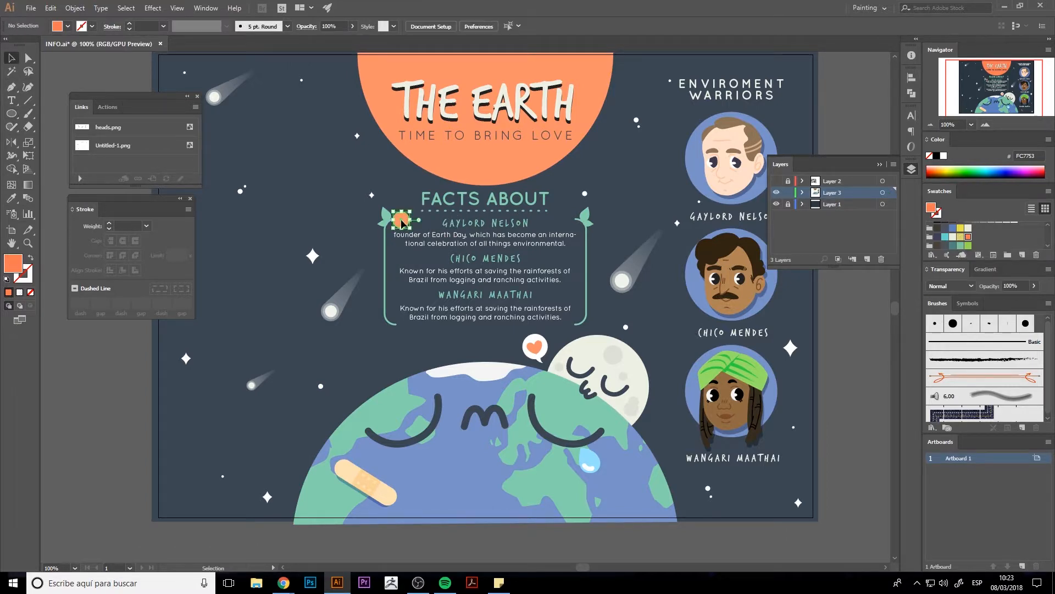
Step: Adjust the small lower leaf on both the left and right brackets with the Direct Selection tool
key("ctrl+plus")
key("ctrl+plus")
key("ctrl+plus")
left_click_drag(349, 229, 531, 462)
key("l")
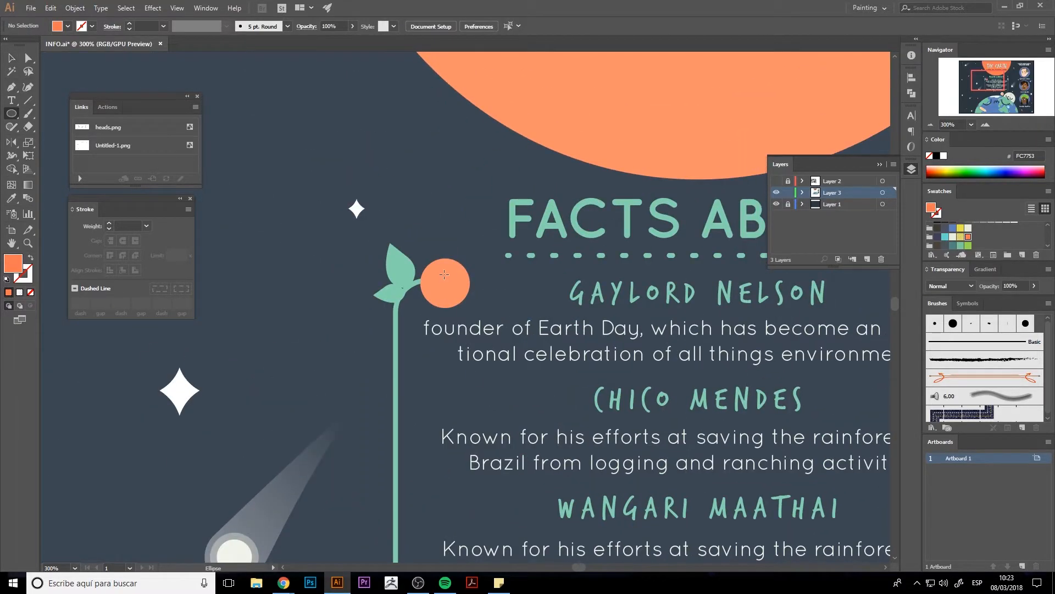
key("a")
left_click(393, 292)
left_click(406, 288)
left_click(571, 313)
left_click_drag(573, 332, 166, 371)
left_click(584, 340)
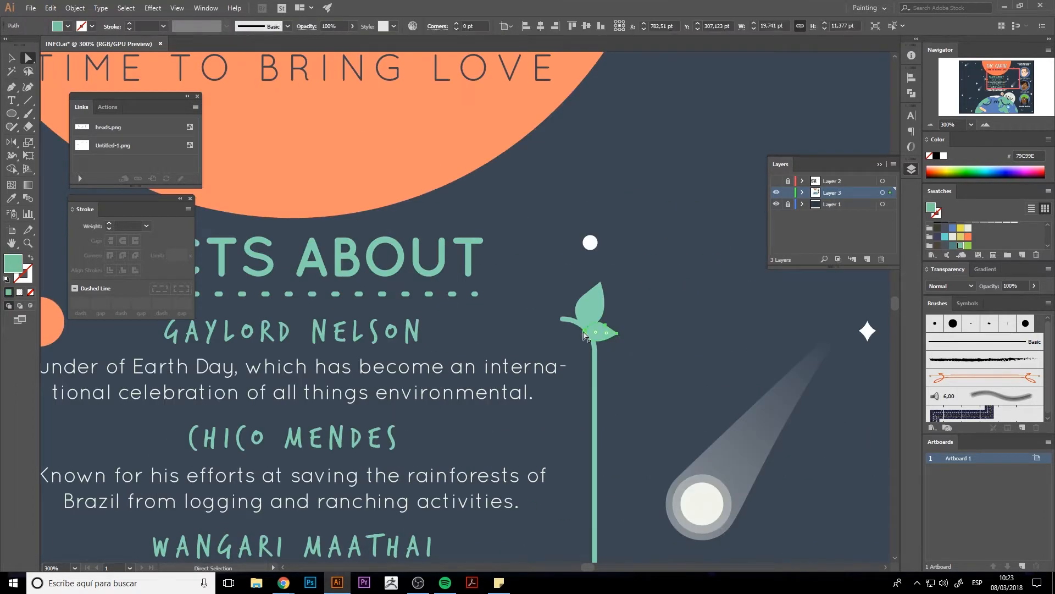
left_click(585, 328)
left_click(550, 308)
Step: Add a concentric circle about 15 pt wide inside the orange circle and fill it with the dark background colour using the Eyedropper
left_click_drag(63, 321, 362, 368)
key("v")
left_click(387, 367)
left_click(375, 365)
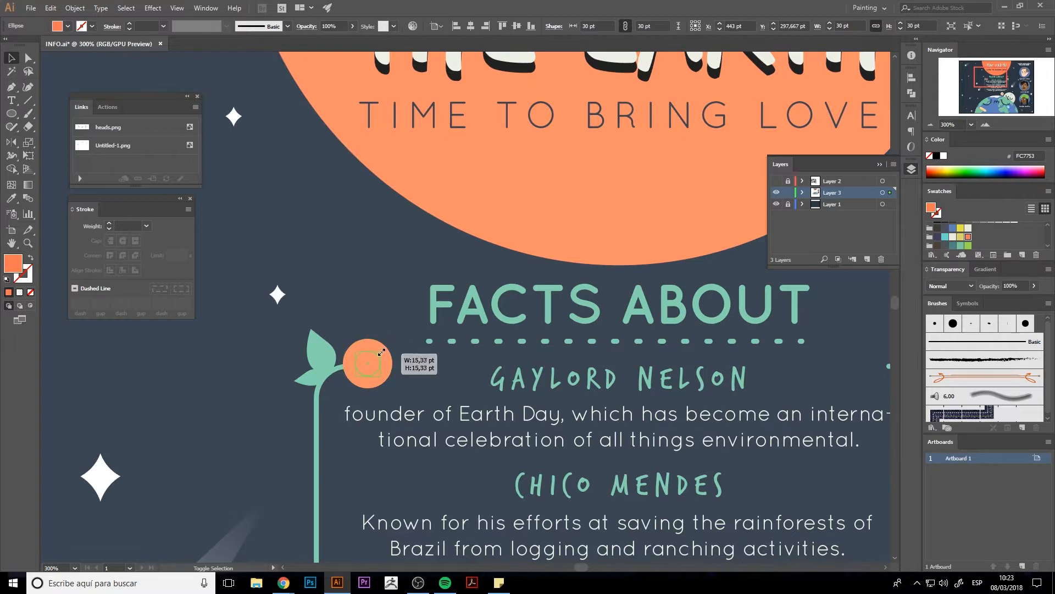
key("i")
left_click(398, 312)
left_click_drag(398, 312, 418, 287)
key("v")
left_click(407, 304)
Step: Draw a vertical line about 18 pt long upward from the circles' centre, with a dark 2 pt stroke and round caps
key("p")
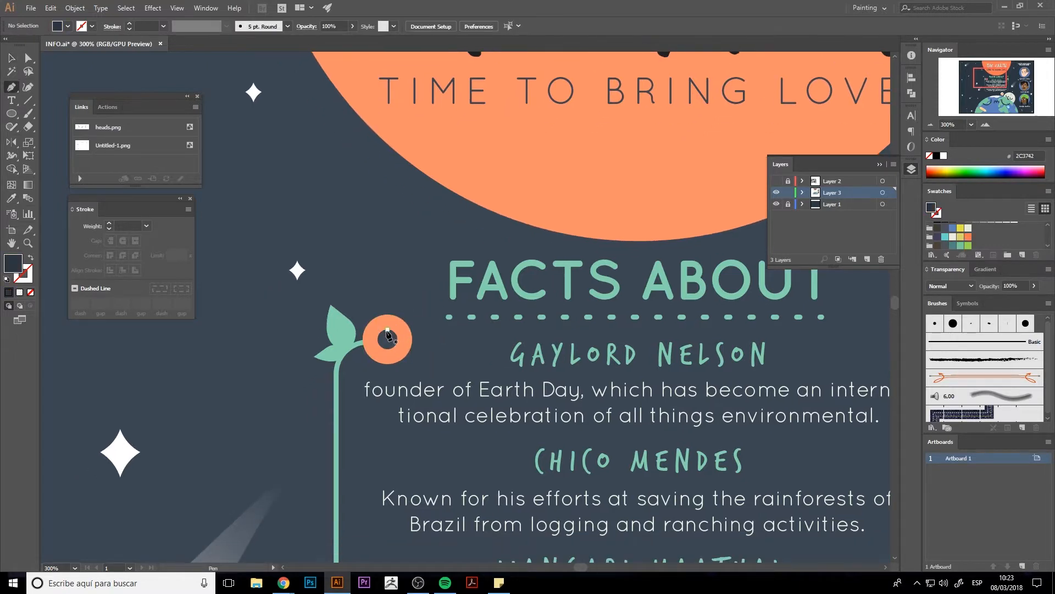
key("ctrl+y")
left_click(387, 339)
left_click(388, 309)
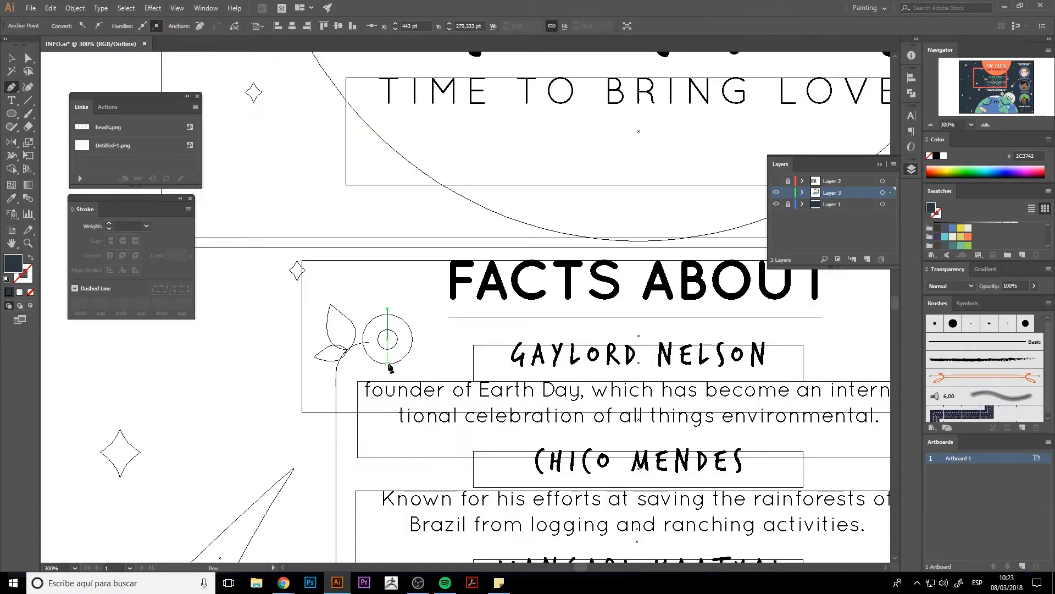
key("ctrl+y")
key("i")
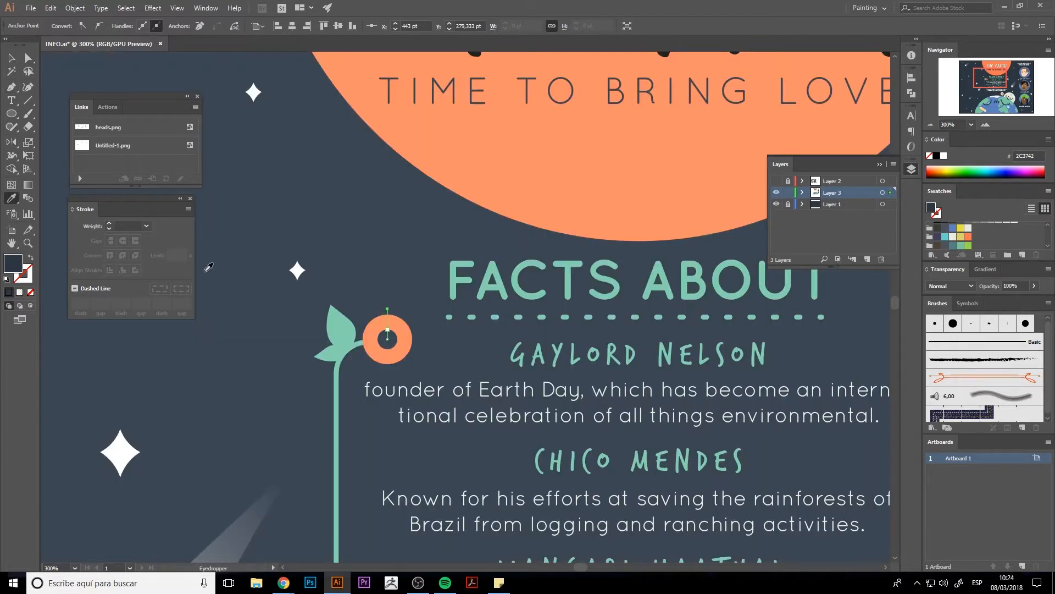
key("shift+x")
left_click(123, 240)
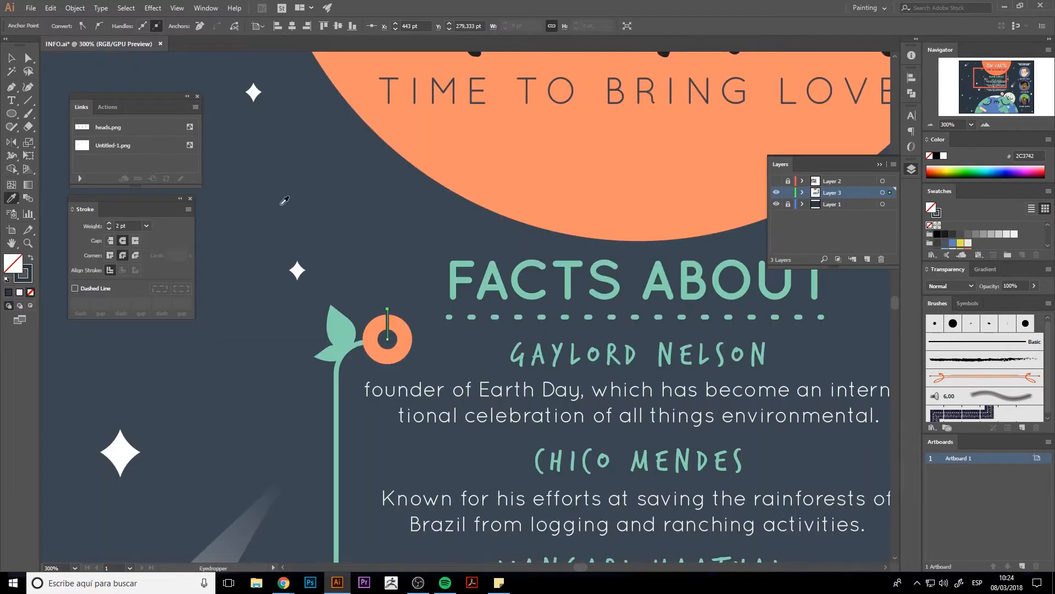
Step: Try repeating the line around the circle's centre as rotated copies at 15° intervals
key("v")
key("r")
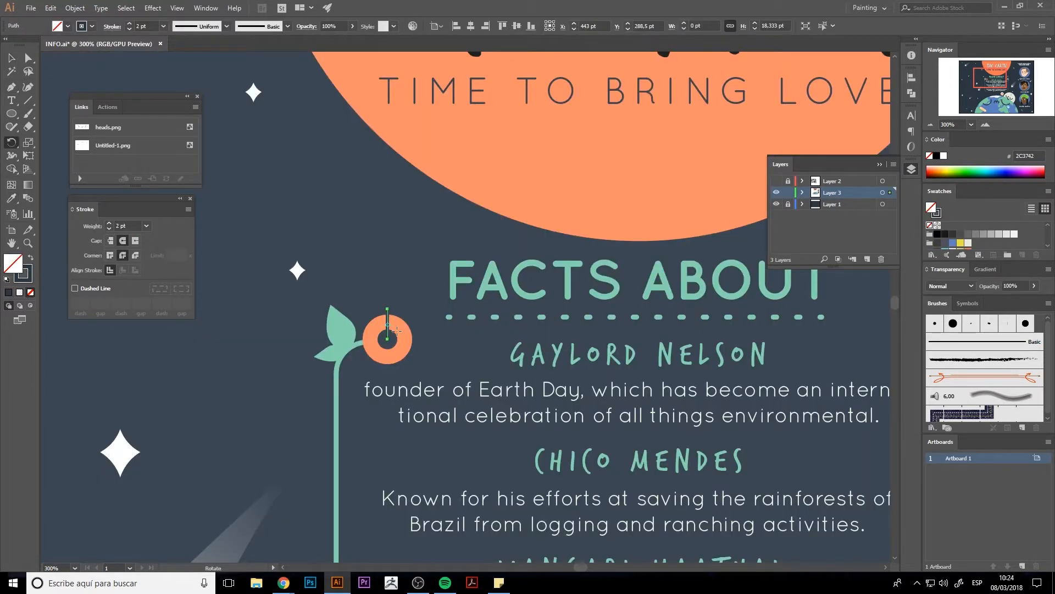
left_click(388, 339, "alt")
type("15")
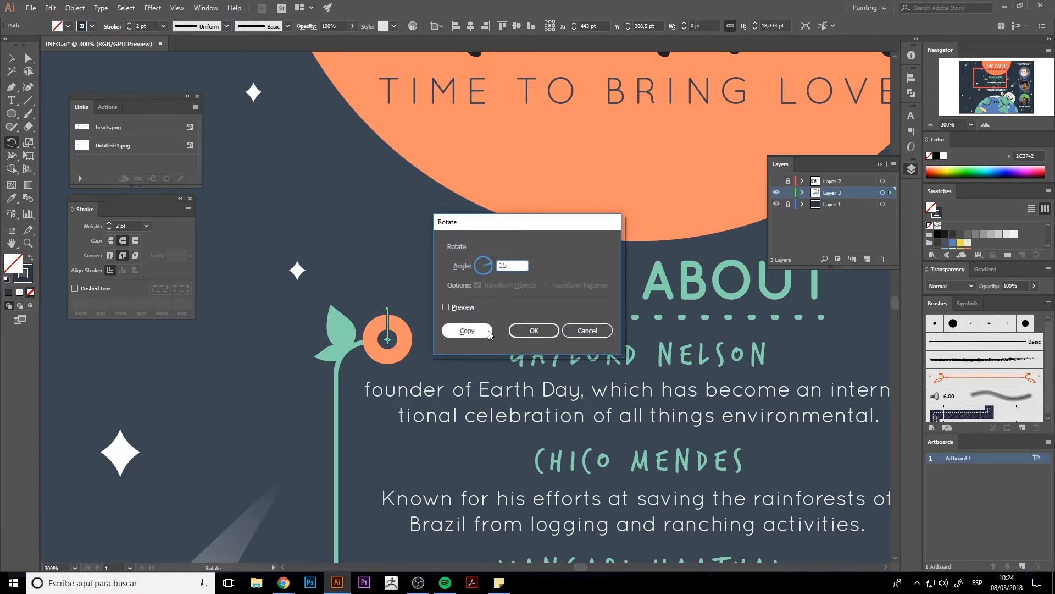
left_click(466, 331)
key("ctrl+d")
key("ctrl+d")
key("ctrl+d")
key("ctrl+d")
key("ctrl+d")
key("ctrl+d")
key("ctrl+d")
key("ctrl+d")
key("ctrl+d")
key("ctrl+d")
key("ctrl+d")
key("ctrl+d")
key("ctrl+d")
key("ctrl+d")
Step: Undo all the 15° rotated copies of the line
key("ctrl+z")
key("ctrl+z")
key("ctrl+z")
key("ctrl+z")
key("ctrl+z")
key("ctrl+z")
key("ctrl+z")
key("ctrl+z")
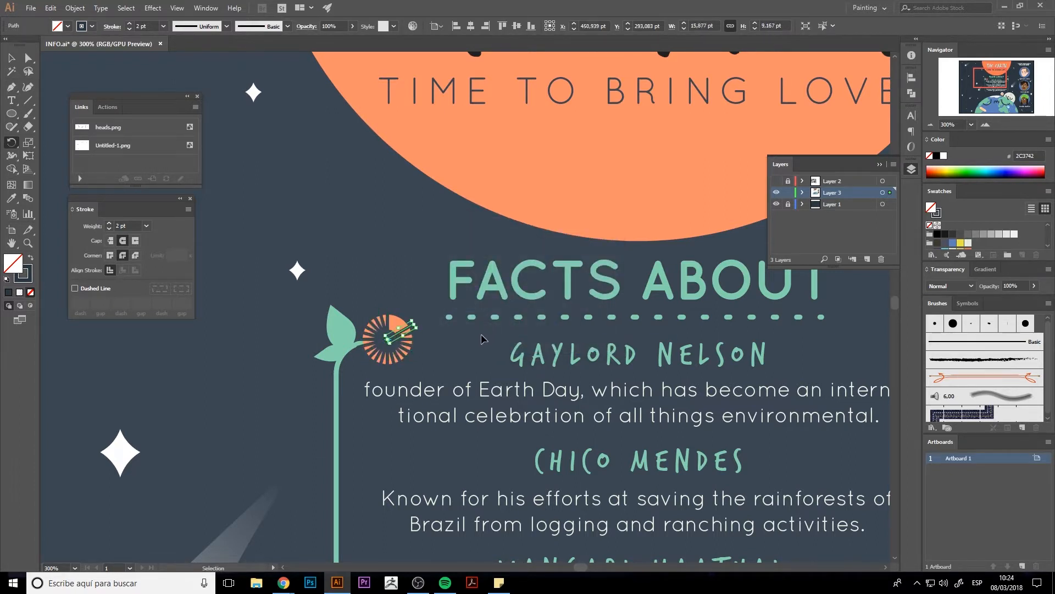
key("ctrl+z")
key("ctrl+z")
key("ctrl+z")
key("ctrl+z")
key("ctrl+z")
key("ctrl+z")
key("ctrl+z")
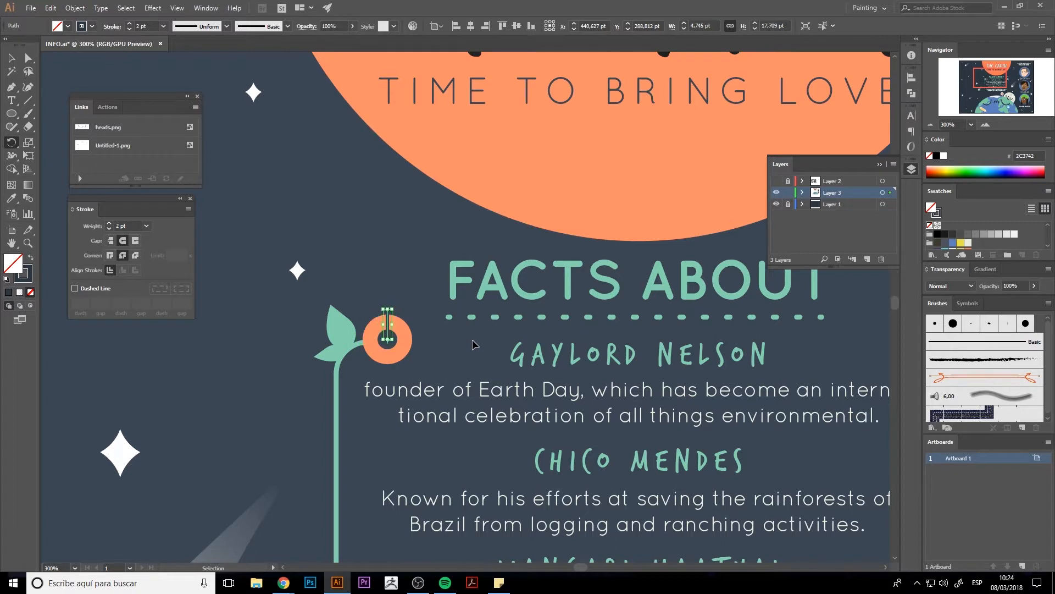
Step: Repeat the line all the way around the circle's centre as rotated copies at 30° intervals
left_click(387, 339, "alt")
type("30")
key("Tab")
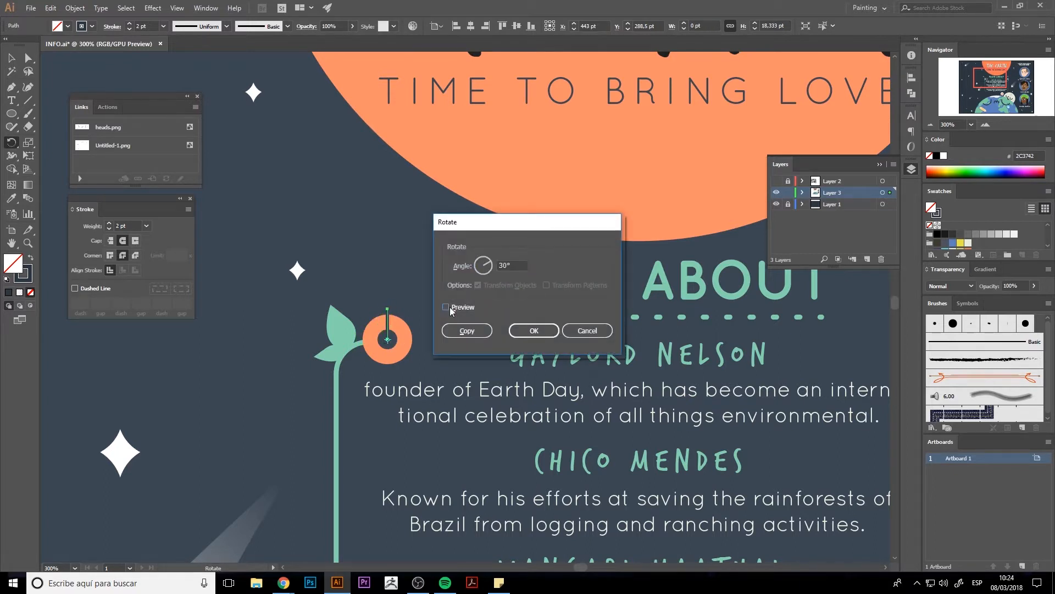
left_click(508, 262)
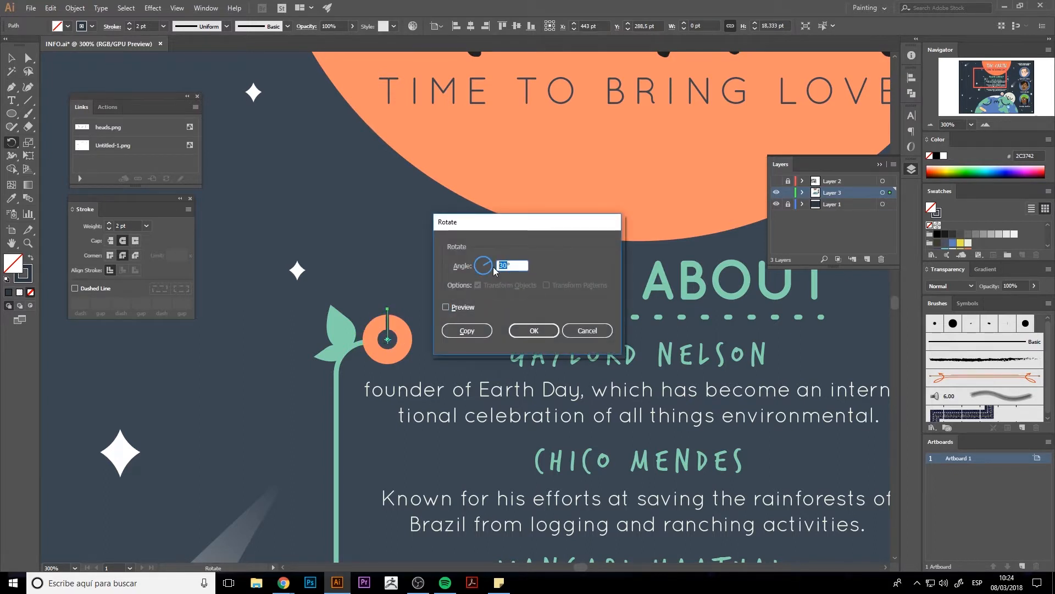
left_click(466, 329)
key("ctrl+d")
key("ctrl+d")
key("ctrl+d")
key("ctrl+d")
key("ctrl+d")
key("ctrl+d")
key("ctrl+d")
key("ctrl+d")
key("ctrl+d")
key("ctrl+d")
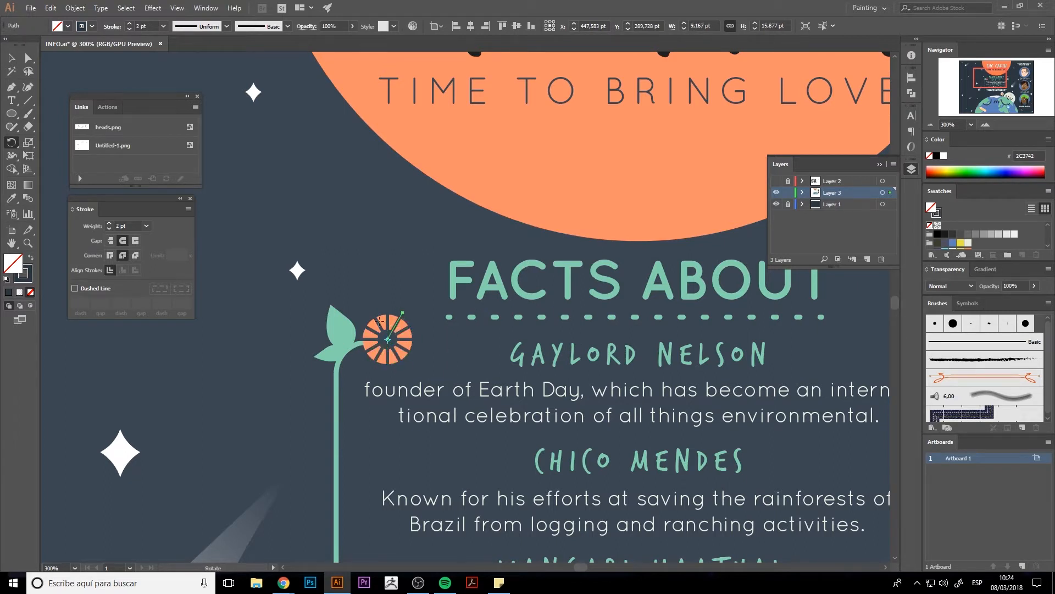
Step: Try to cut the radial lines out of the orange circle with Minus Front
key("v")
left_click_drag(365, 306, 397, 339)
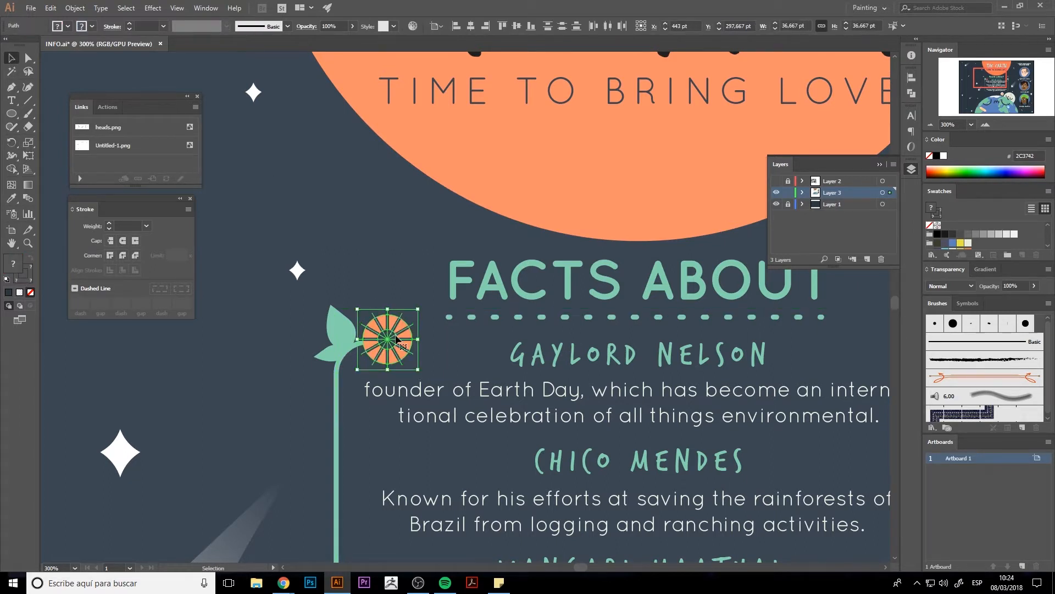
left_click(914, 93)
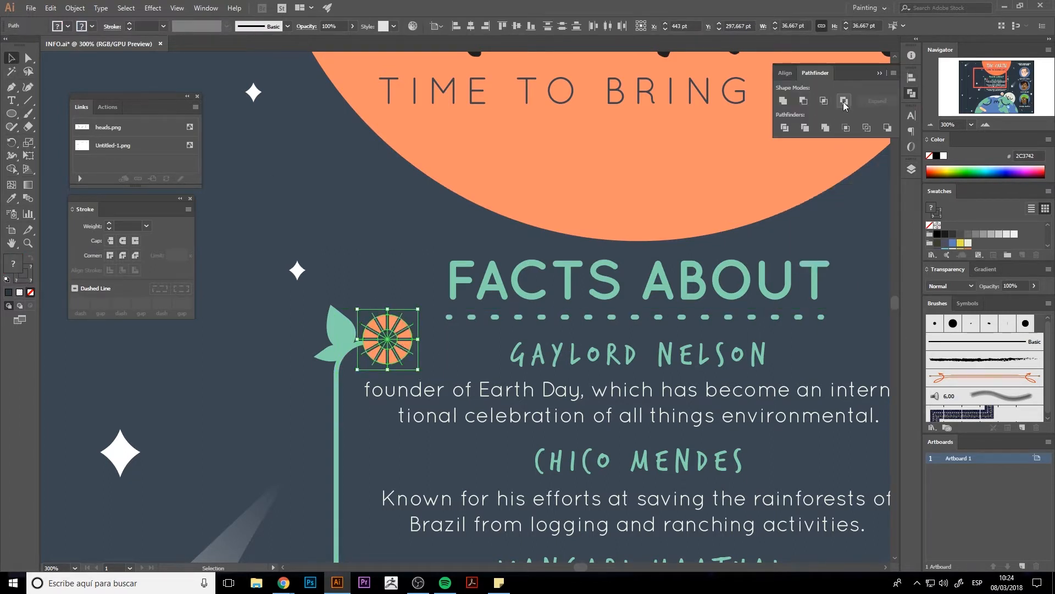
left_click(804, 101)
key("ctrl+z")
Step: Expand the radial lines into filled outlines and unite them with the dark inner circle
left_click(396, 238)
left_click(396, 341)
left_click_drag(414, 373, 355, 324)
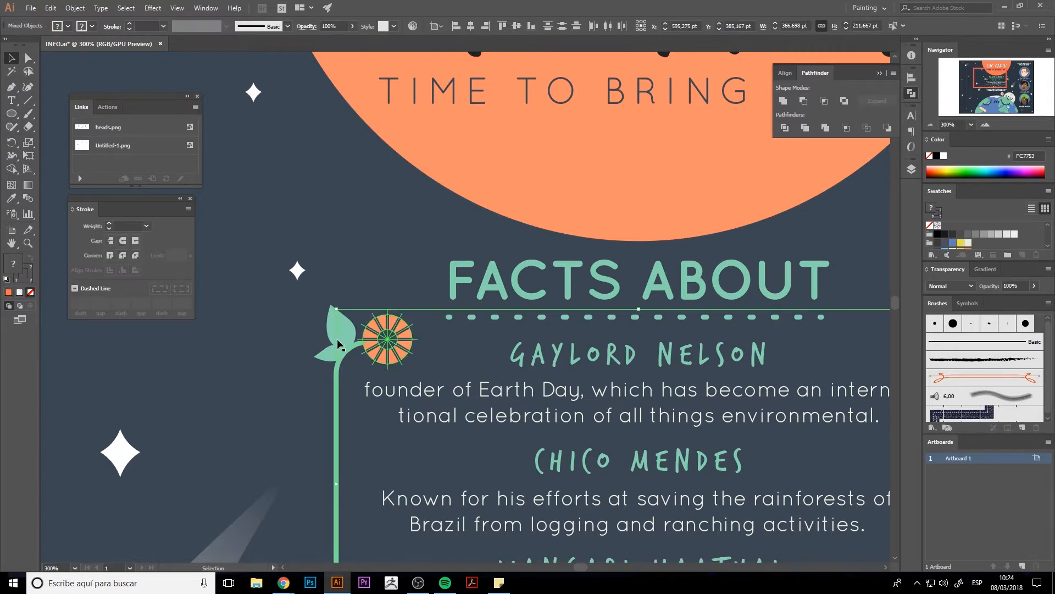
left_click(346, 344, "shift")
left_click(782, 103)
key("ctrl+z")
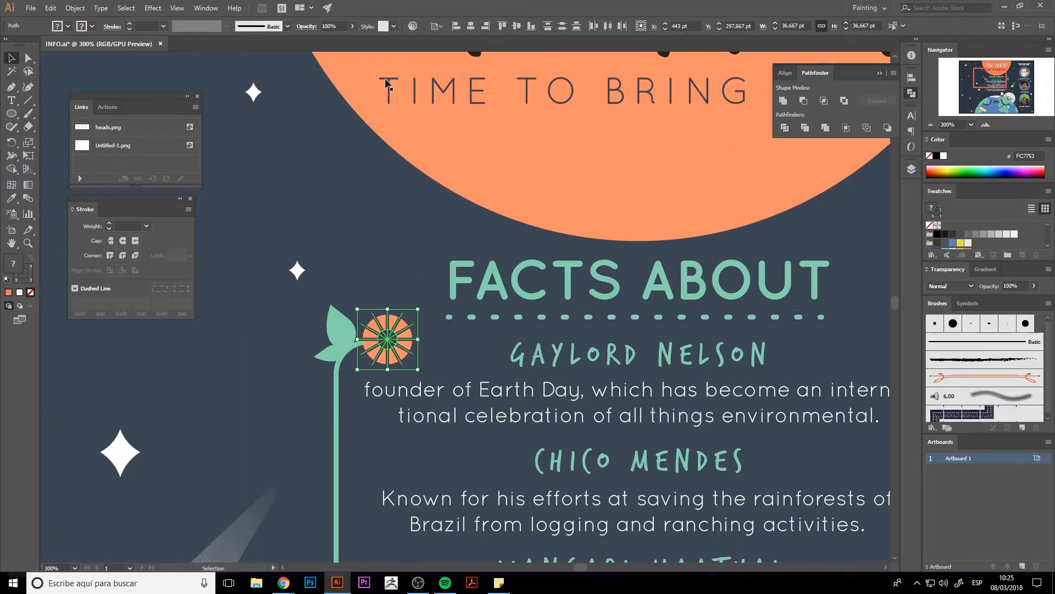
left_click(77, 7)
left_click(90, 125)
left_click(505, 352)
left_click(784, 102)
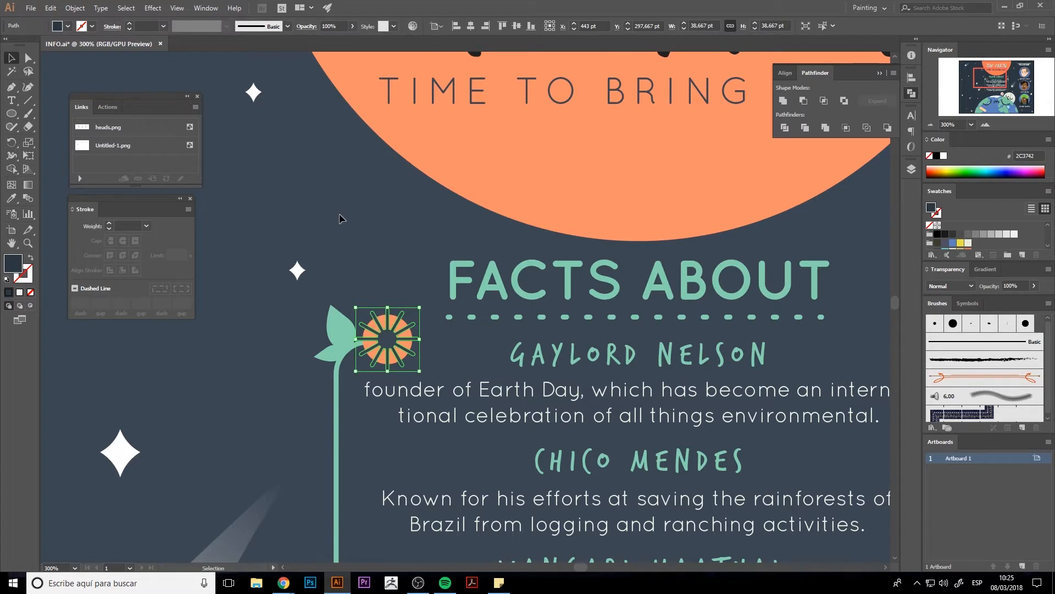
Step: Subtract the united dark spoke shape from the orange circle with Minus Front to form separate petals
left_click(341, 217)
left_click(388, 339)
left_click(397, 324, "shift")
left_click(804, 100)
left_click(429, 286)
Step: Round the corners of all the orange flower petals
left_click(386, 326)
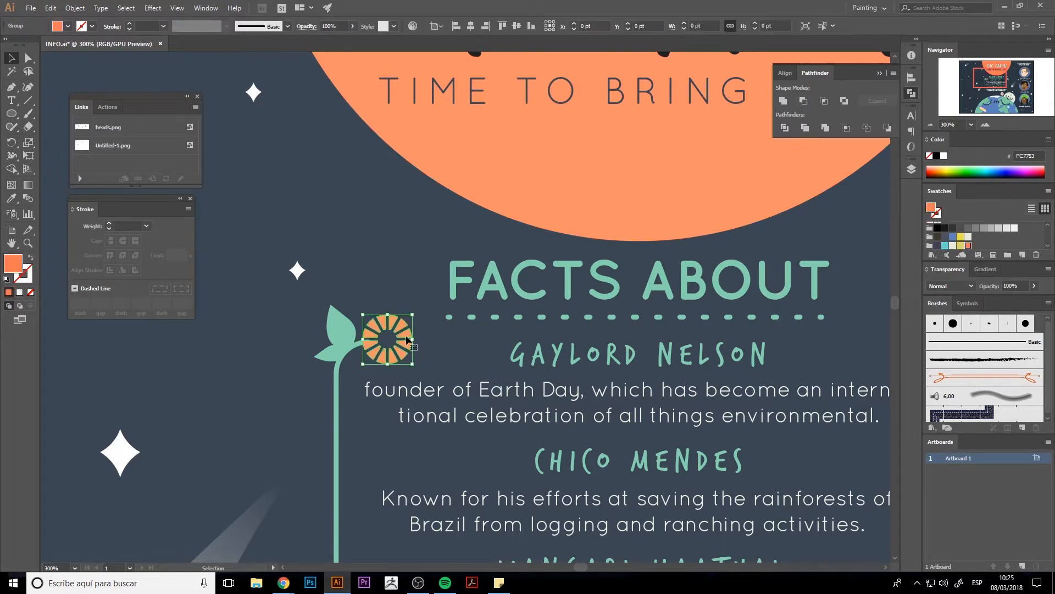
key("a")
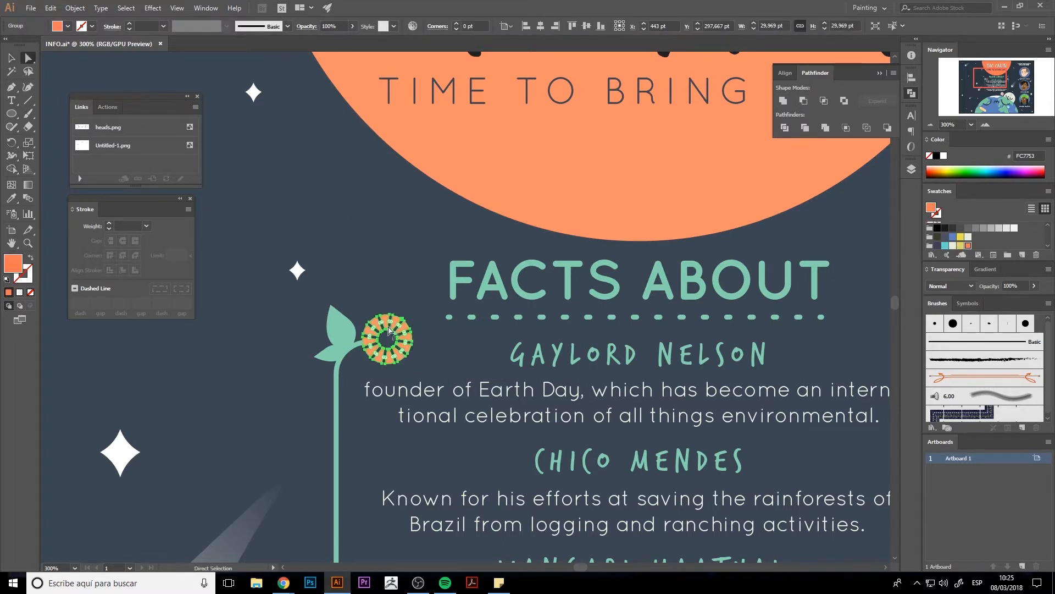
left_click(386, 305)
key("v")
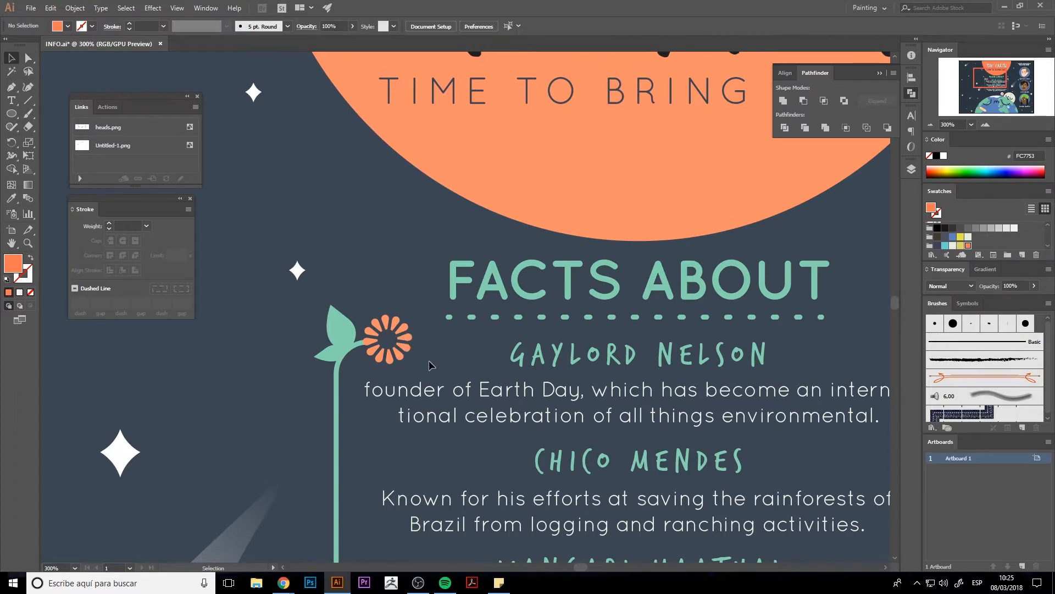
Step: Nudge the orange flower 1 pt up and left onto the bracket's stem and rotate it slightly
left_click(407, 342)
key("Up")
key("Left")
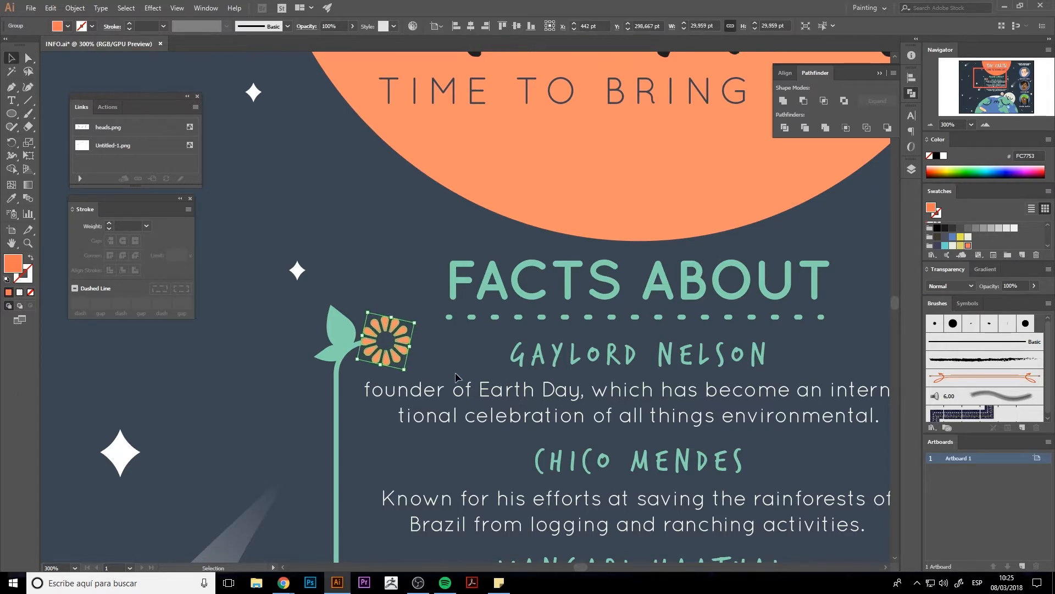
left_click(456, 372)
key("ctrl+minus")
key("ctrl+minus")
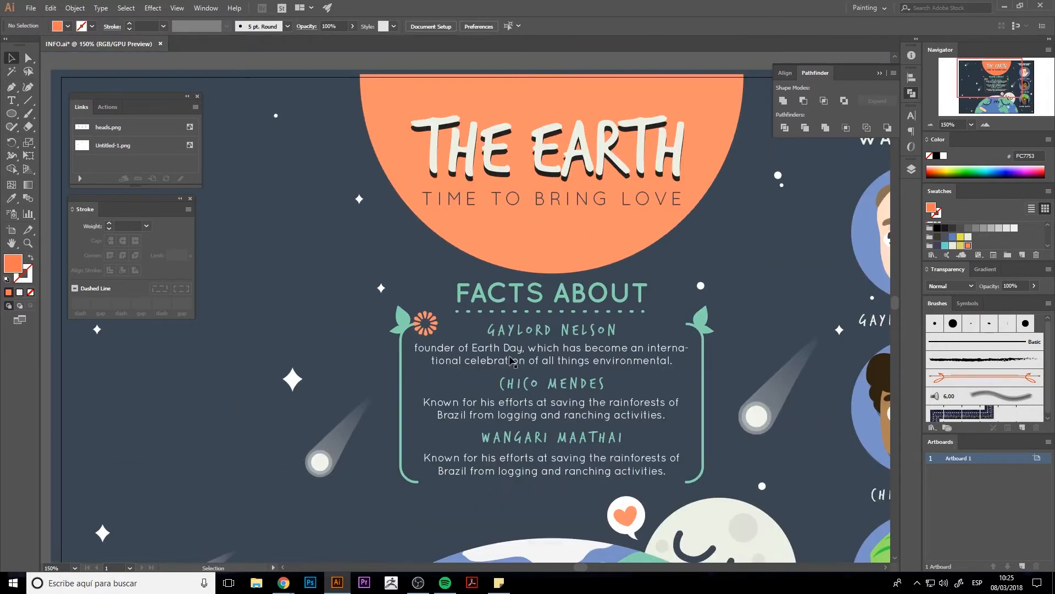
Step: Fully round the remaining square inner ends of the orange flower's petals
left_click_drag(514, 358, 419, 250)
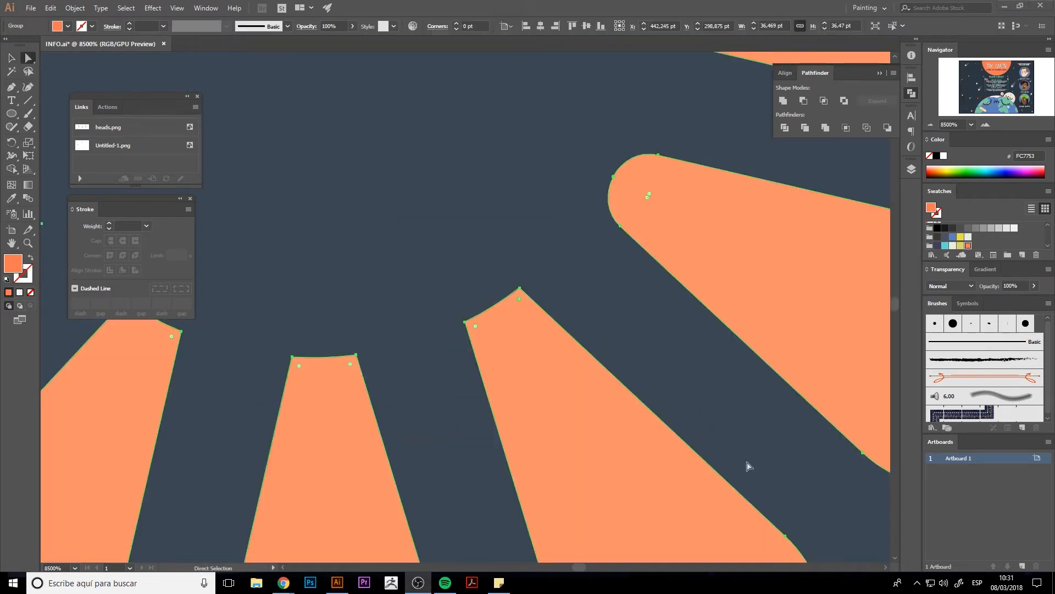
left_click_drag(475, 327, 512, 341)
left_click_drag(348, 396, 596, 381)
left_click_drag(404, 304, 483, 299)
left_click_drag(472, 192, 592, 293)
left_click_drag(615, 331, 572, 336)
left_click_drag(511, 262, 609, 434)
left_click_drag(662, 231, 645, 284)
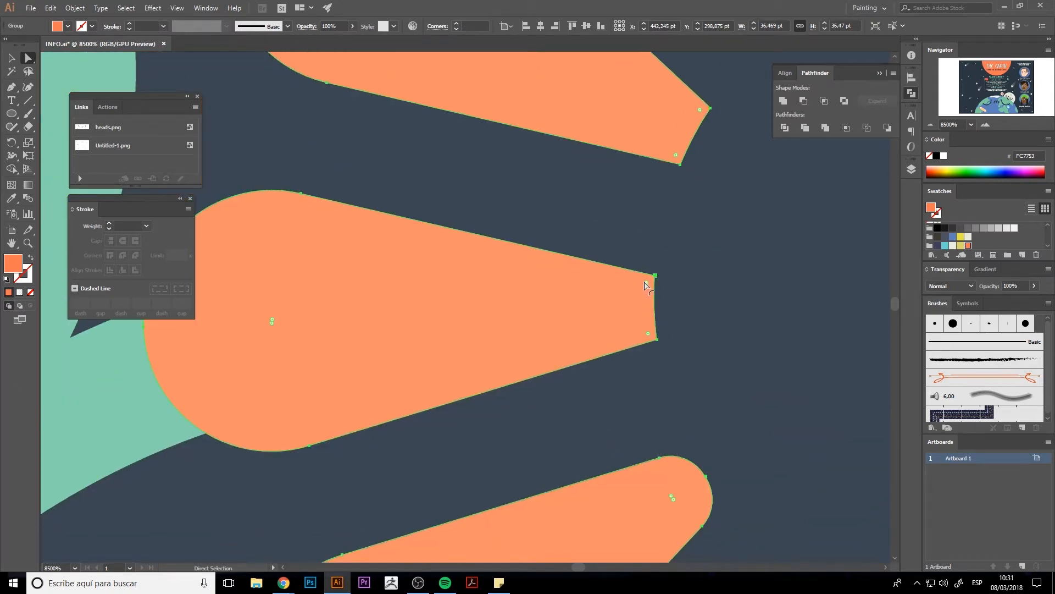
left_click_drag(649, 336, 617, 308)
left_click_drag(623, 139, 616, 201)
left_click_drag(602, 127, 271, 334)
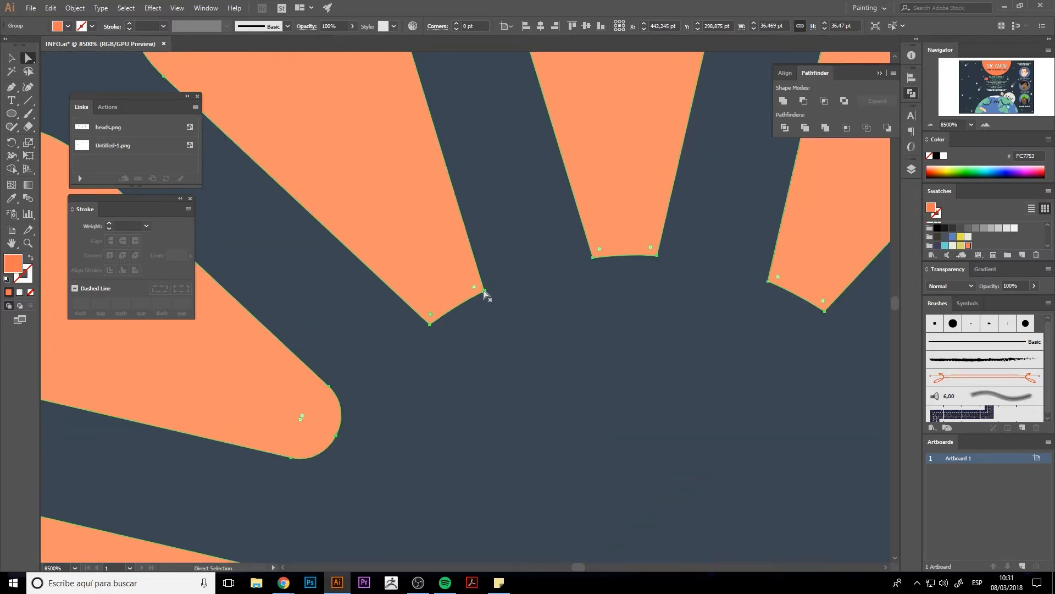
left_click_drag(474, 287, 395, 219)
left_click_drag(652, 248, 621, 217)
left_click_drag(745, 313, 462, 337)
left_click_drag(540, 326, 512, 279)
left_click_drag(648, 396, 467, 258)
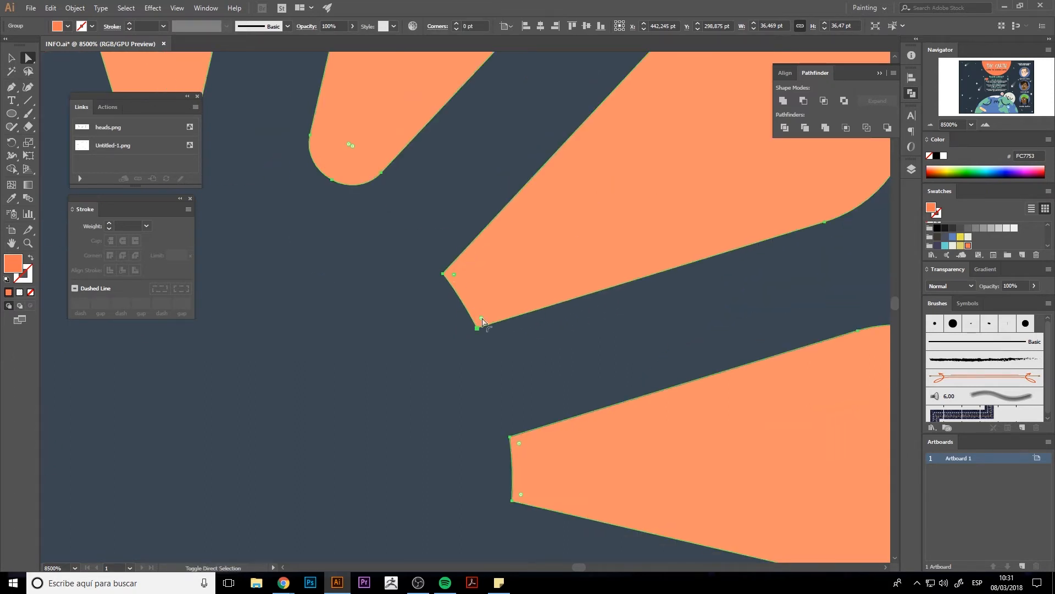
left_click_drag(482, 319, 495, 278)
left_click_drag(572, 382, 613, 241)
left_click_drag(563, 355, 594, 328)
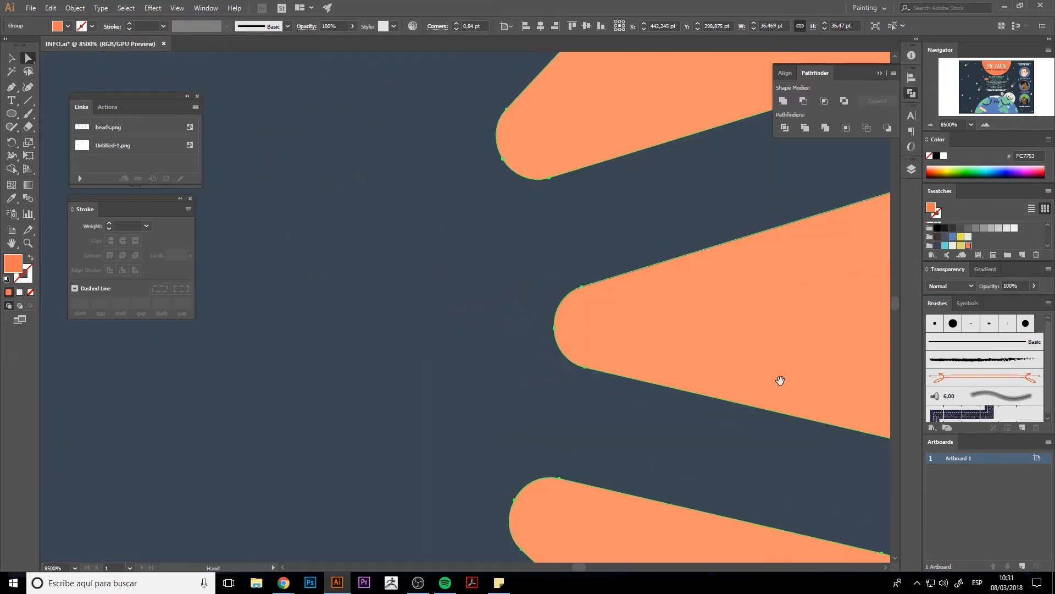
Step: Add a 1 pt orange stroke to all of the flower's petals
left_click_drag(779, 379, 784, 198)
key("ctrl+minus")
key("ctrl+minus")
key("ctrl+minus")
key("ctrl+minus")
left_click(23, 276)
left_click(8, 292)
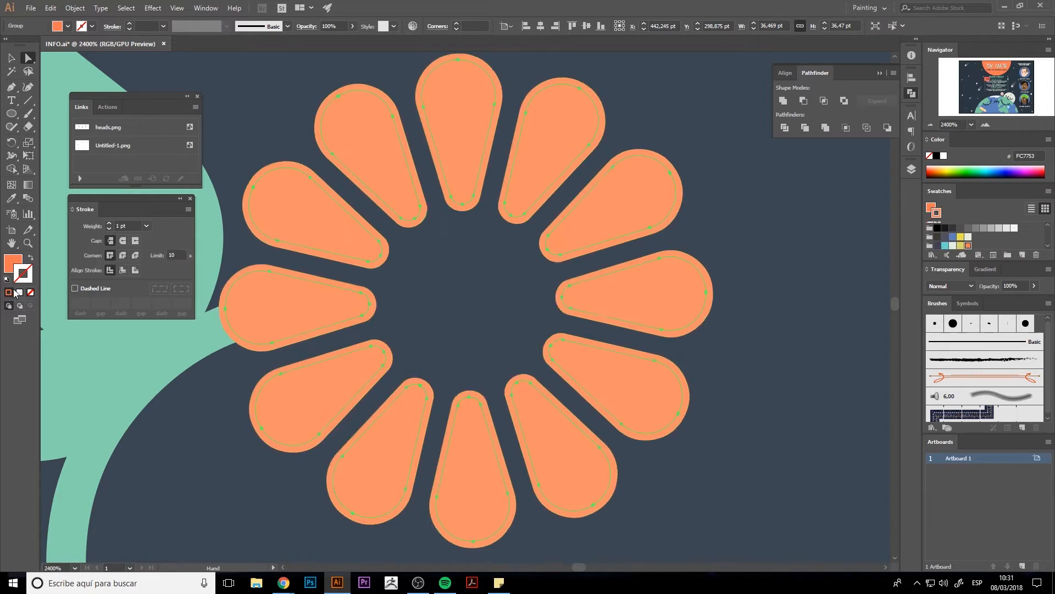
left_click(459, 327)
Step: Expand the thickened flower's fills and strokes into filled shapes
key("ctrl+minus")
key("ctrl+minus")
key("ctrl+minus")
key("ctrl+minus")
key("ctrl+minus")
left_click_drag(502, 303, 525, 337)
key("v")
left_click(442, 311)
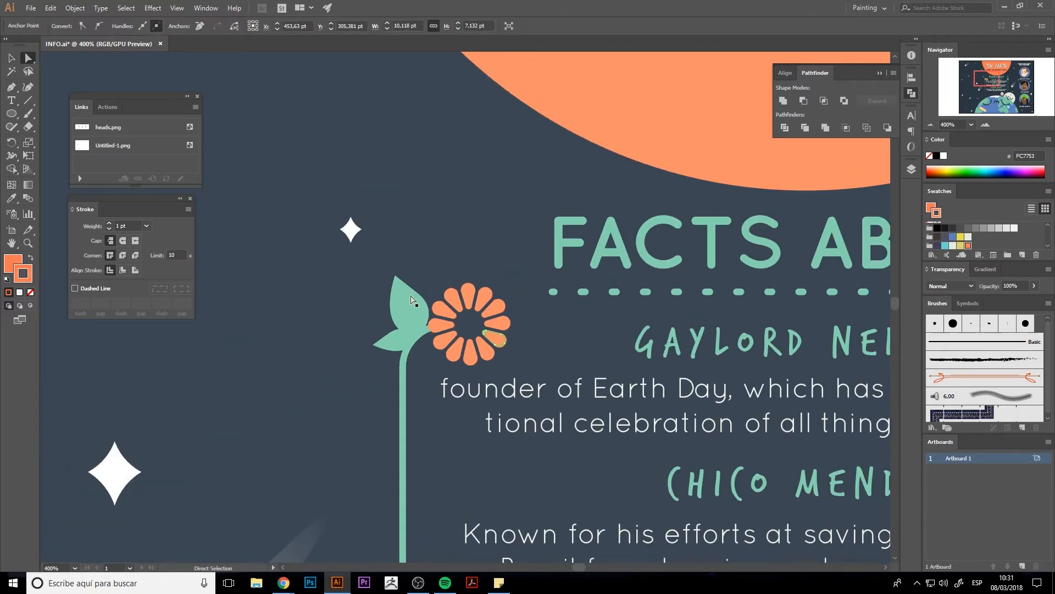
left_click(74, 7)
left_click(90, 125)
left_click(501, 351)
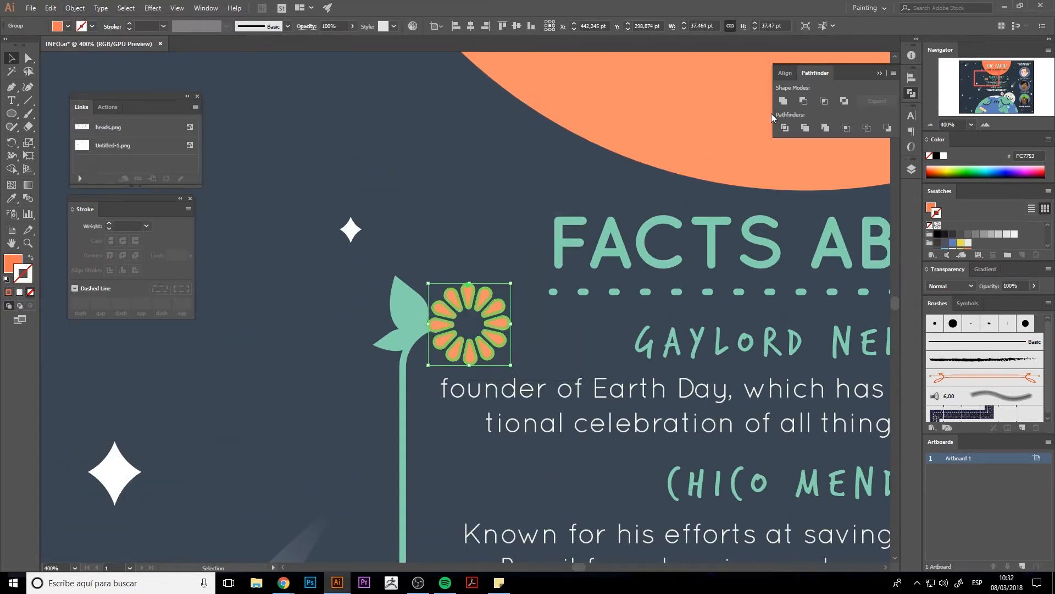
Step: Nudge the expanded flower against the left bracket's curled stem and rotate it slightly
left_click(560, 314)
key("ctrl+minus")
left_click_drag(517, 314, 411, 300)
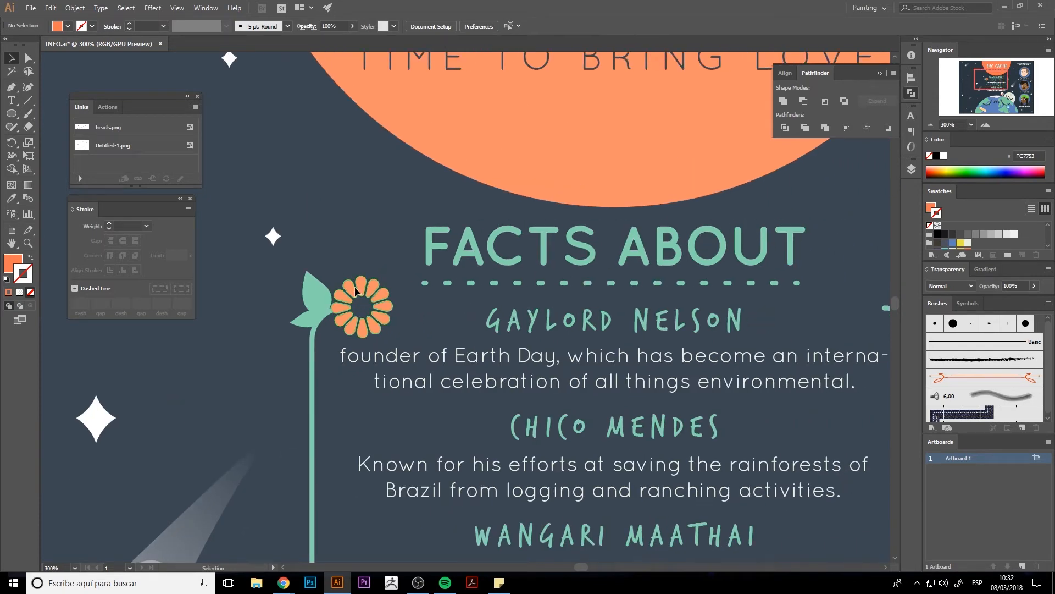
left_click(356, 291)
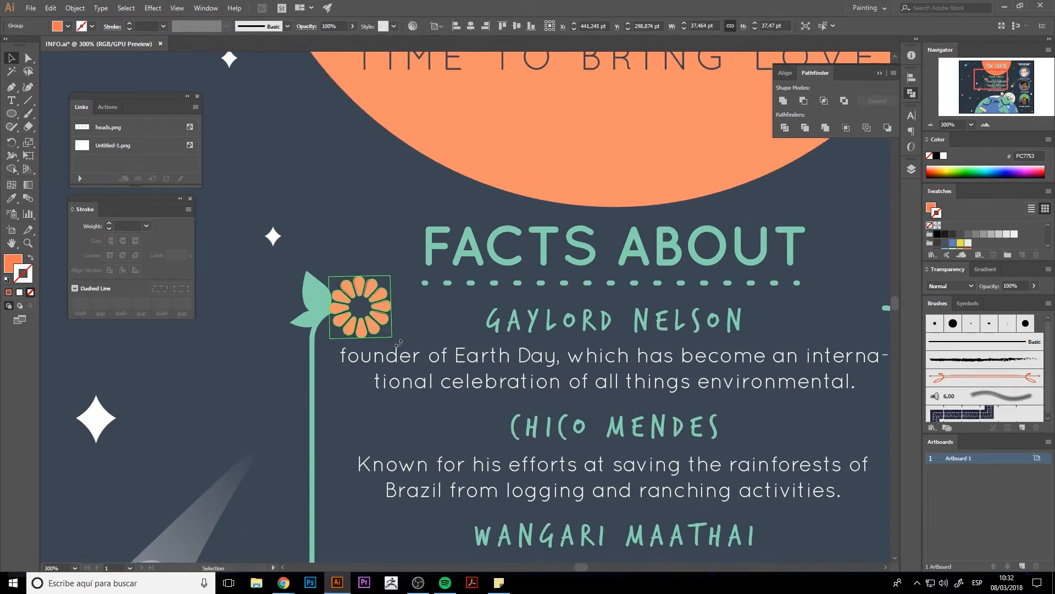
left_click_drag(398, 343, 401, 339)
left_click(435, 343)
left_click_drag(338, 315, 340, 313)
left_click(422, 322)
left_click_drag(438, 316, 300, 366)
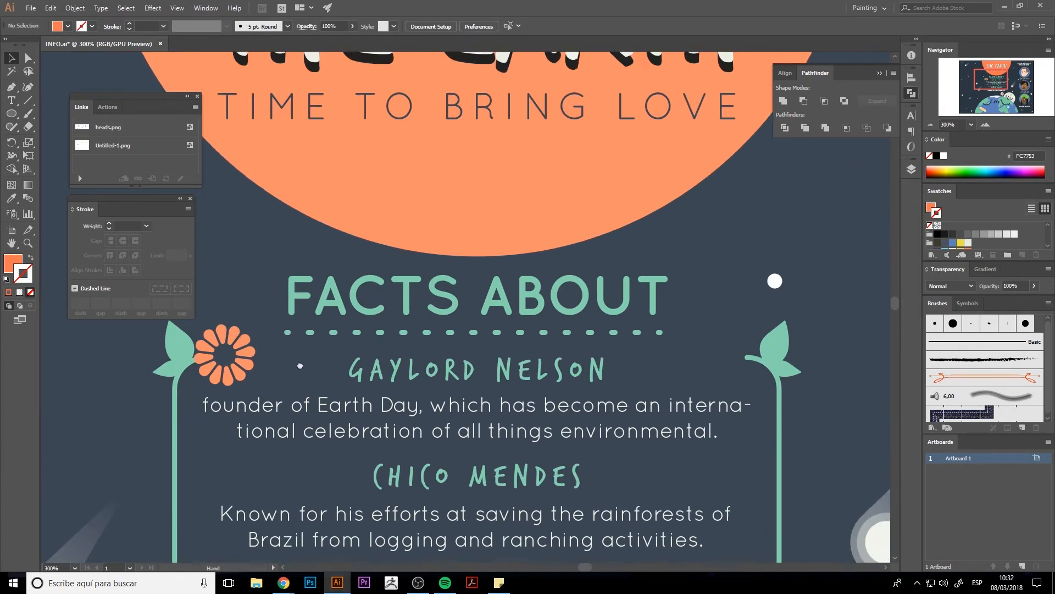
Step: Reflect a copy of the flower across a vertical axis at the centre of the "FACTS ABOUT" section
left_click(245, 358)
key("o")
left_click(483, 331, "alt")
left_click(480, 357)
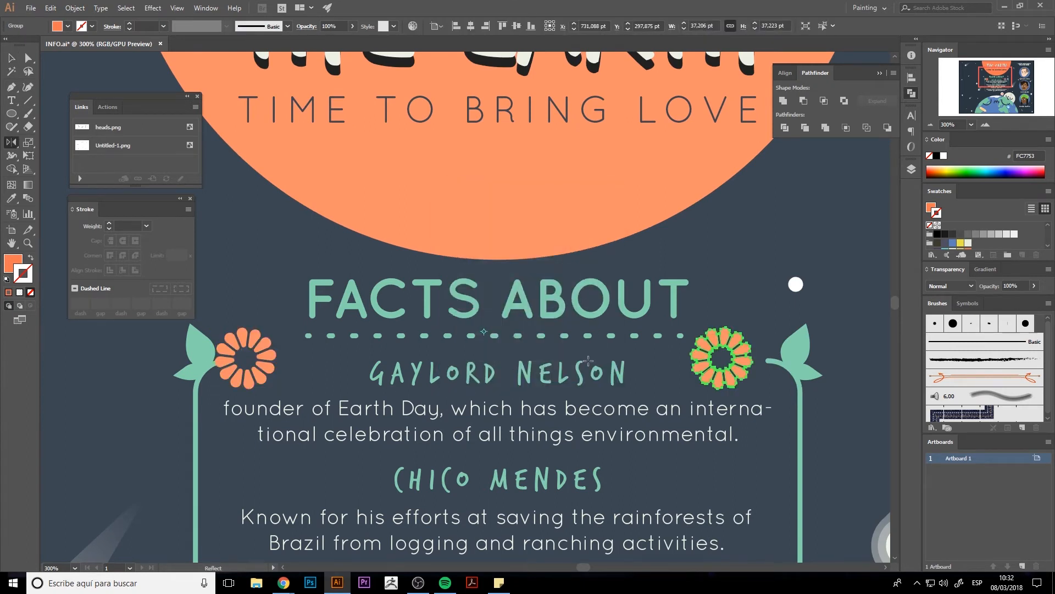
Step: Move the mirrored flower about 18 pt to the right so it meets the right bracket's curled stem
key("v")
left_click(752, 370)
left_click_drag(741, 367, 772, 369)
left_click(849, 388)
left_click(769, 375)
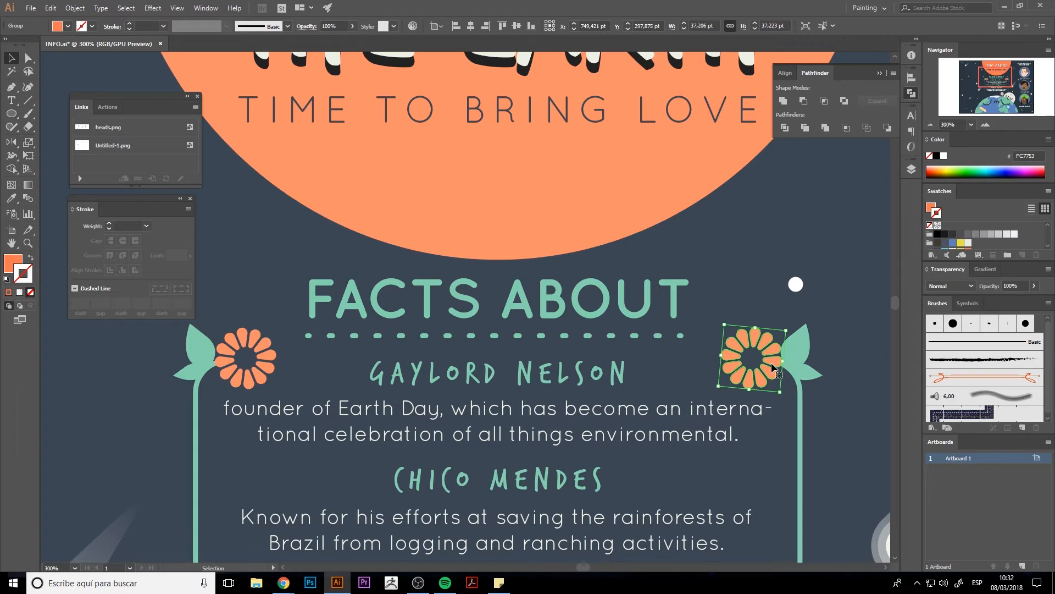
left_click(845, 401)
Step: Group both flowers, both leaf pairs and the bracket lines around the facts text
scroll(571, 371, "left", 1)
left_click_drag(574, 372, 686, 335)
key("ctrl+minus")
key("ctrl+minus")
key("ctrl+minus")
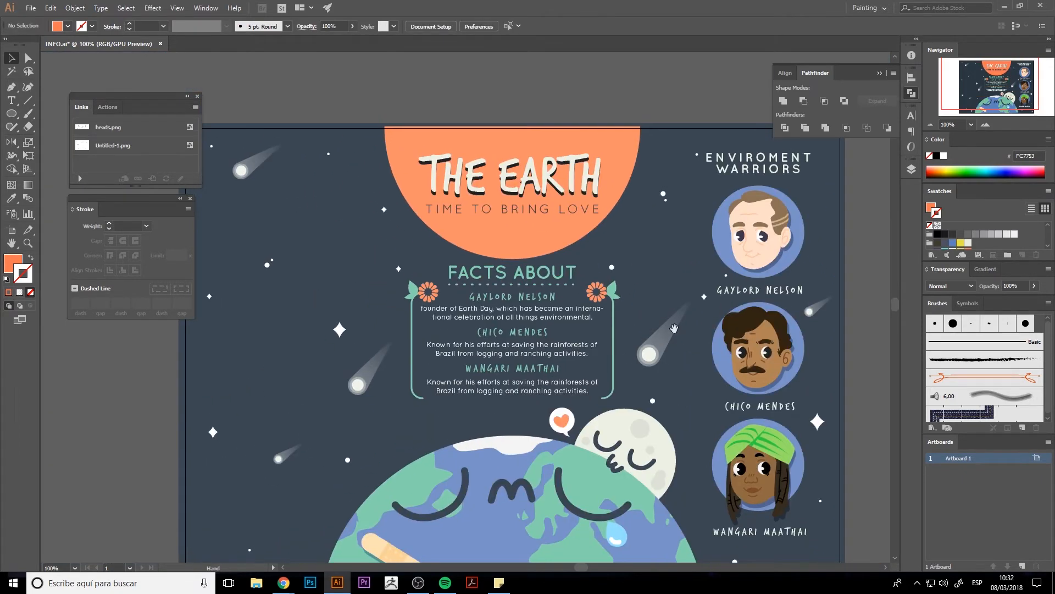
left_click(598, 289)
left_click(422, 297, "shift")
left_click(415, 293, "shift")
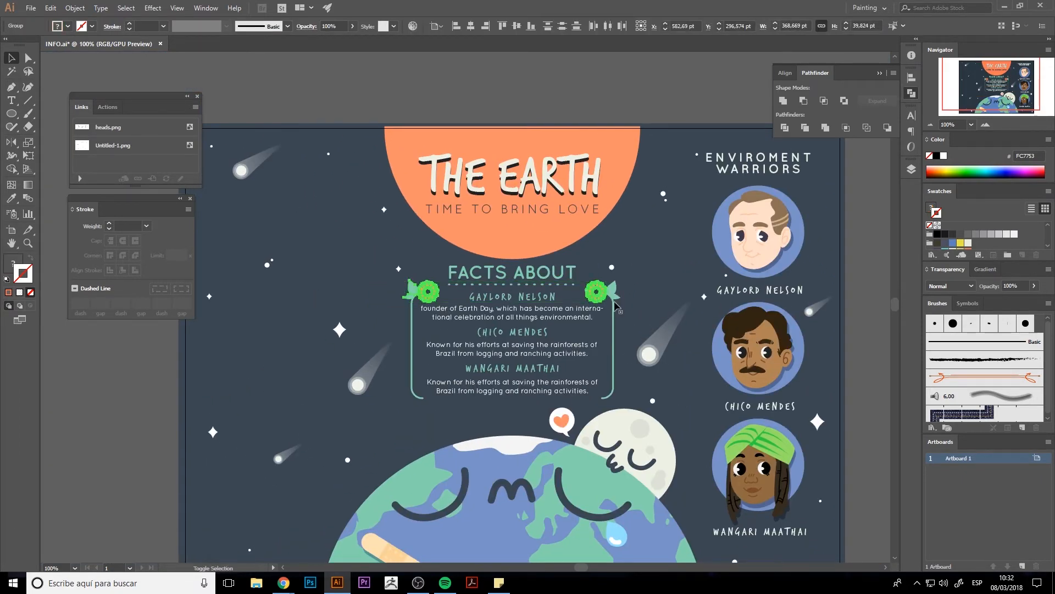
left_click(621, 302)
left_click(613, 290)
left_click(595, 292, "shift")
left_click(427, 292, "shift")
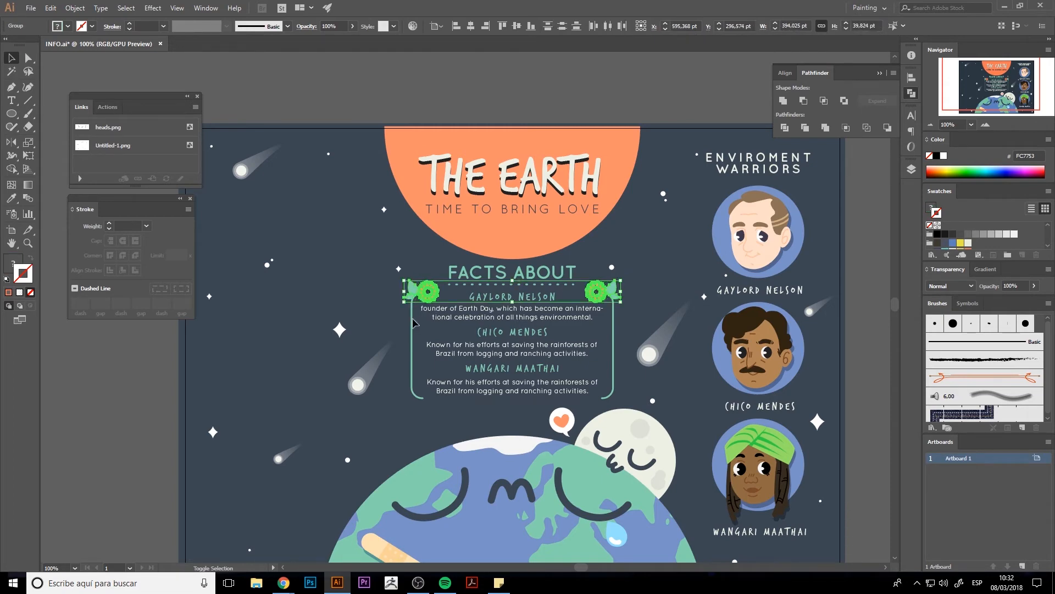
left_click(412, 322, "shift")
right_click(410, 319)
left_click(438, 387)
left_click(400, 441)
Step: Draw a circle about 22.7 pt wide over the right flower's centre and fill it with orange
left_click_drag(415, 432, 411, 453)
scroll(602, 326, "up", 3)
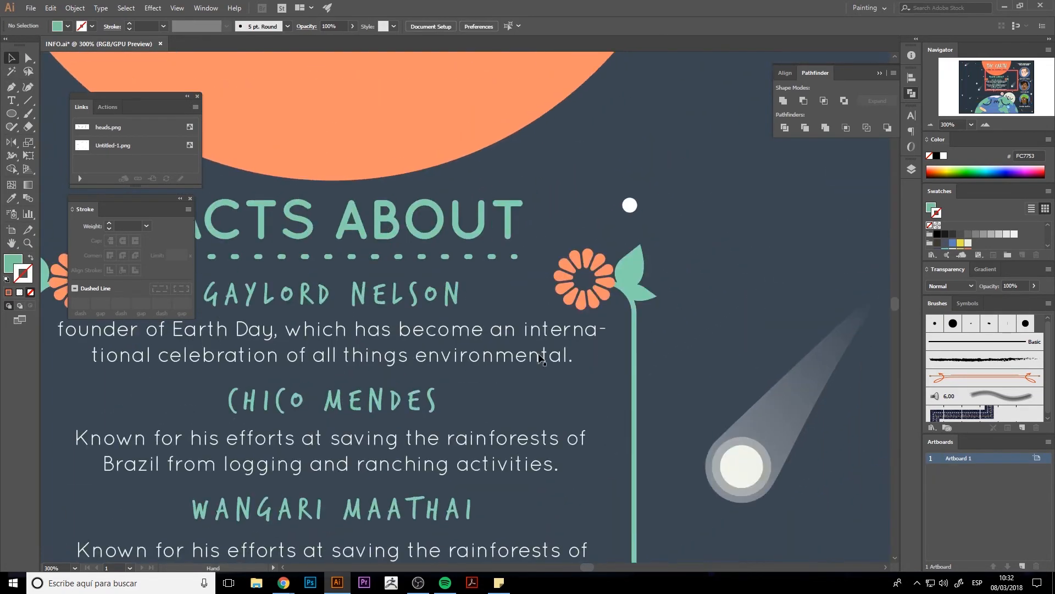
left_click_drag(564, 262, 605, 303)
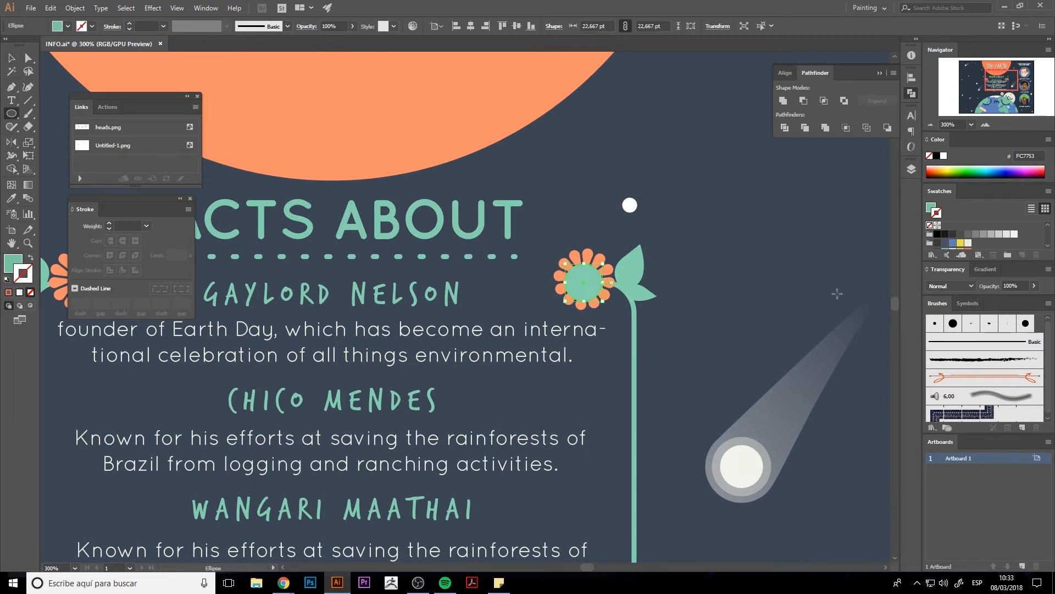
scroll(971, 243, "down", 2)
left_click(966, 234)
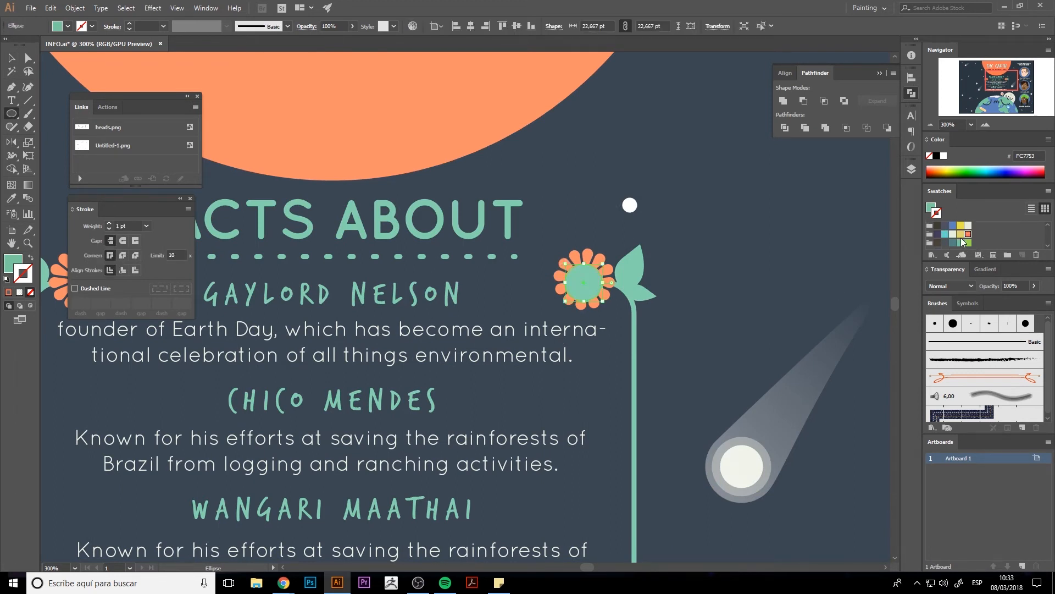
left_click(30, 257)
left_click(30, 292)
key("v")
left_click(612, 214)
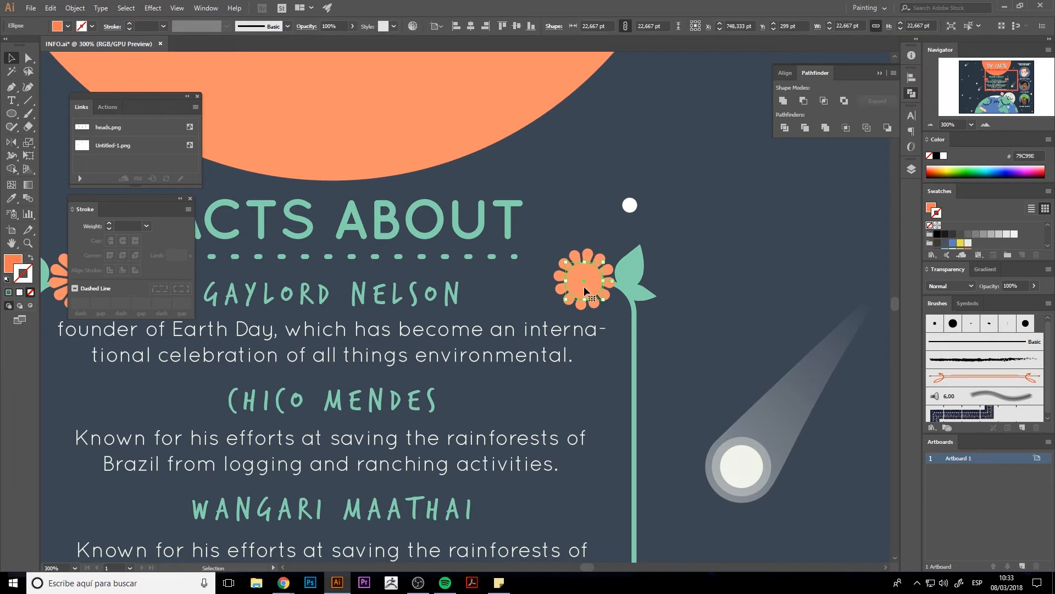
Step: Try to shrink the orange circle to fit inside the right flower's ring of petals
scroll(601, 284, "down", 2)
left_click_drag(601, 284, 610, 278)
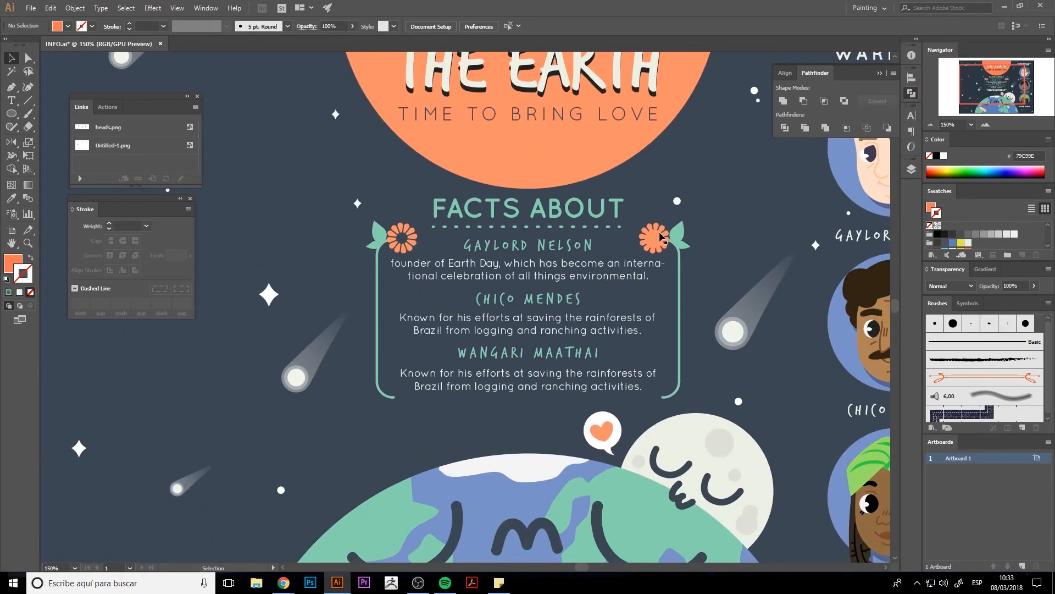
left_click(654, 237)
left_click_drag(653, 247, 653, 242)
left_click(735, 263)
scroll(667, 217, "up", 3)
left_click(632, 271)
left_click_drag(645, 258, 650, 256)
left_click(641, 250)
Step: Centre the decorated bracket group horizontally and align the fact headings and paragraphs on a common vertical axis
key("ctrl+minus")
left_click_drag(575, 328, 712, 286)
scroll(687, 305, "down", 1)
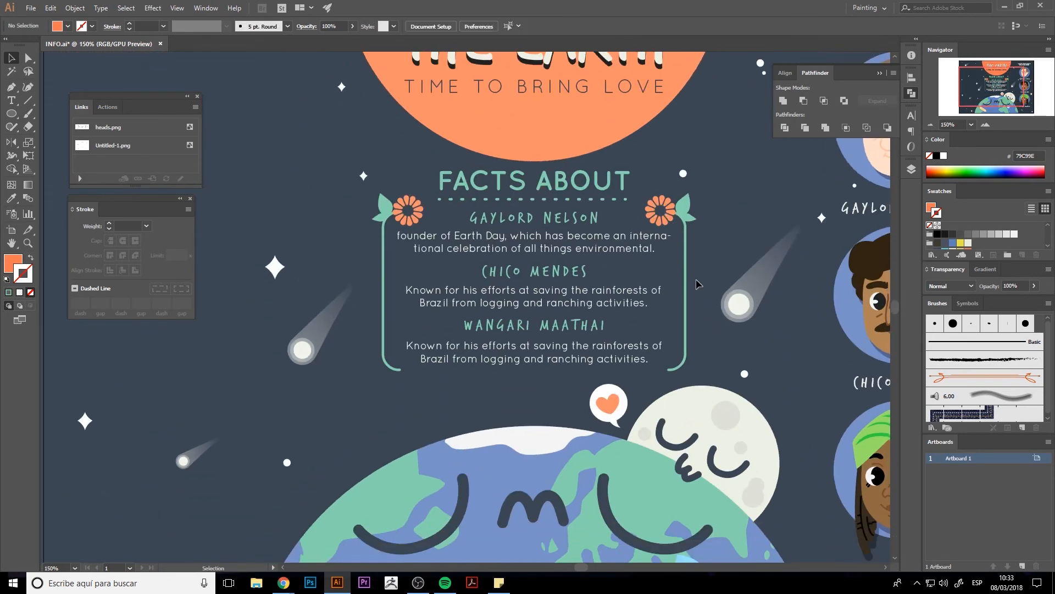
key("ctrl+0")
key("ctrl+1")
left_click(605, 220)
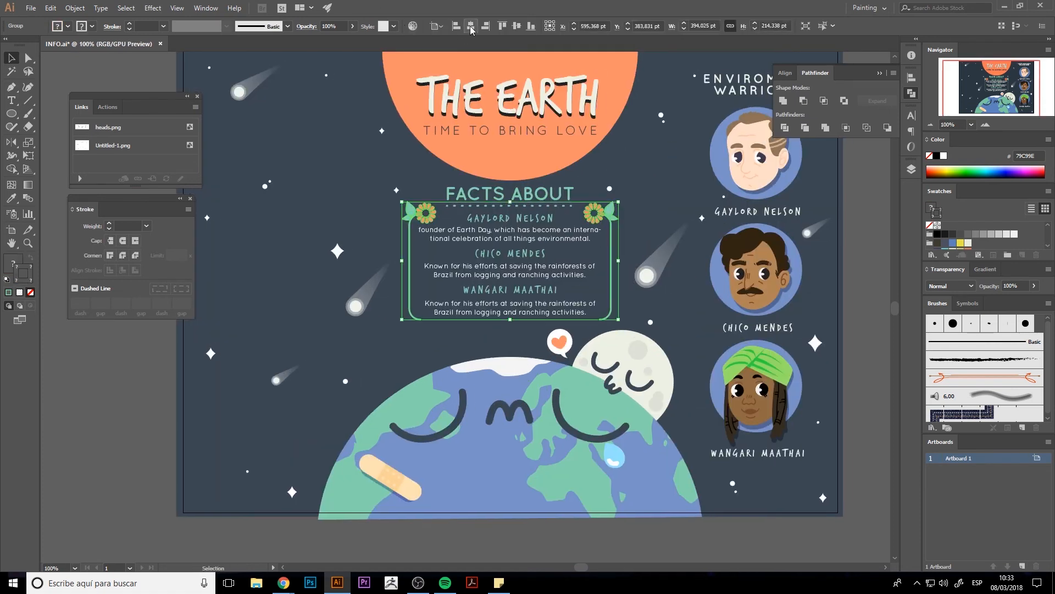
left_click(511, 288)
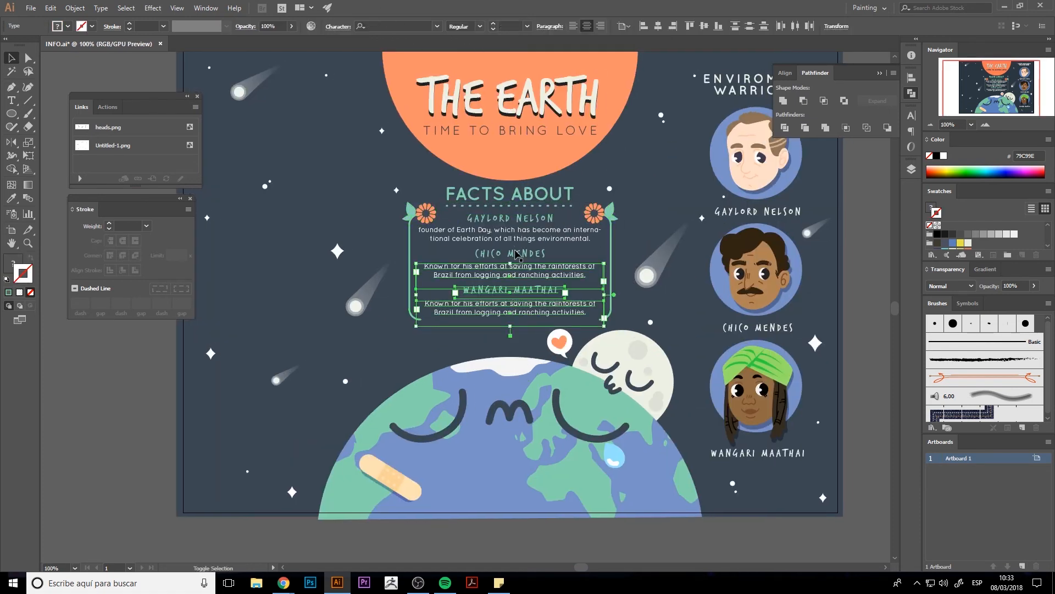
left_click(658, 30)
left_click(645, 108)
Step: Recolor the three name headings in the facts section with an off-white fill and no stroke
left_click(529, 253)
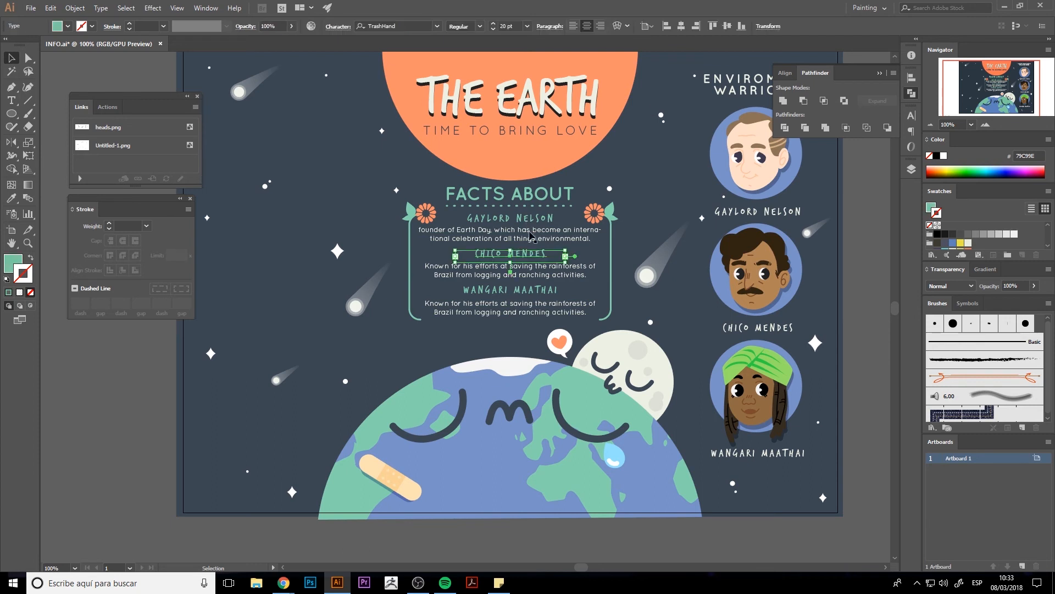
left_click(529, 219, "shift")
left_click(525, 290, "shift")
left_click(1014, 234)
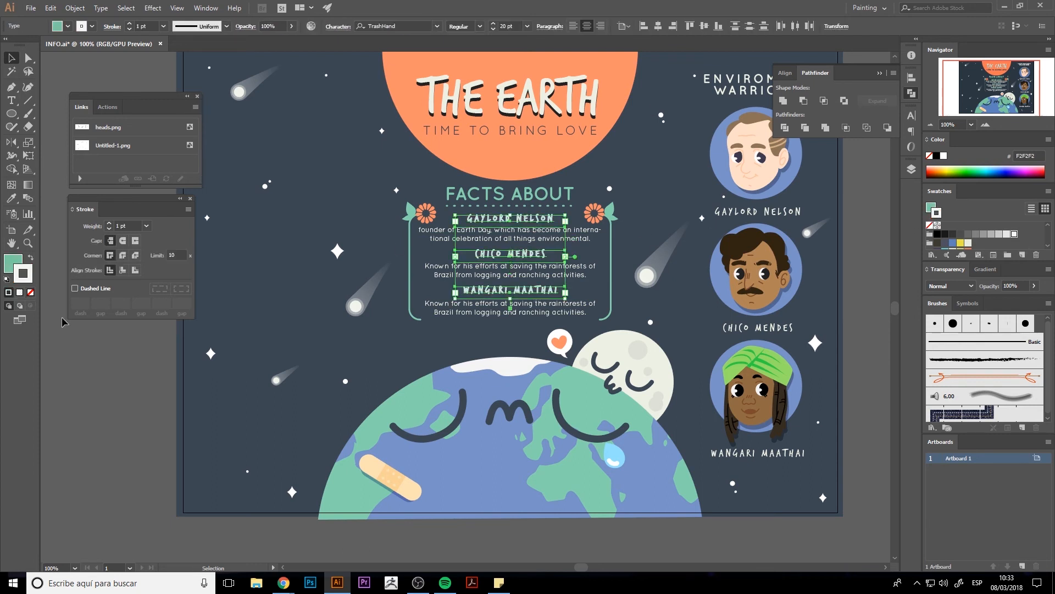
left_click(477, 331)
left_click_drag(477, 332, 489, 367)
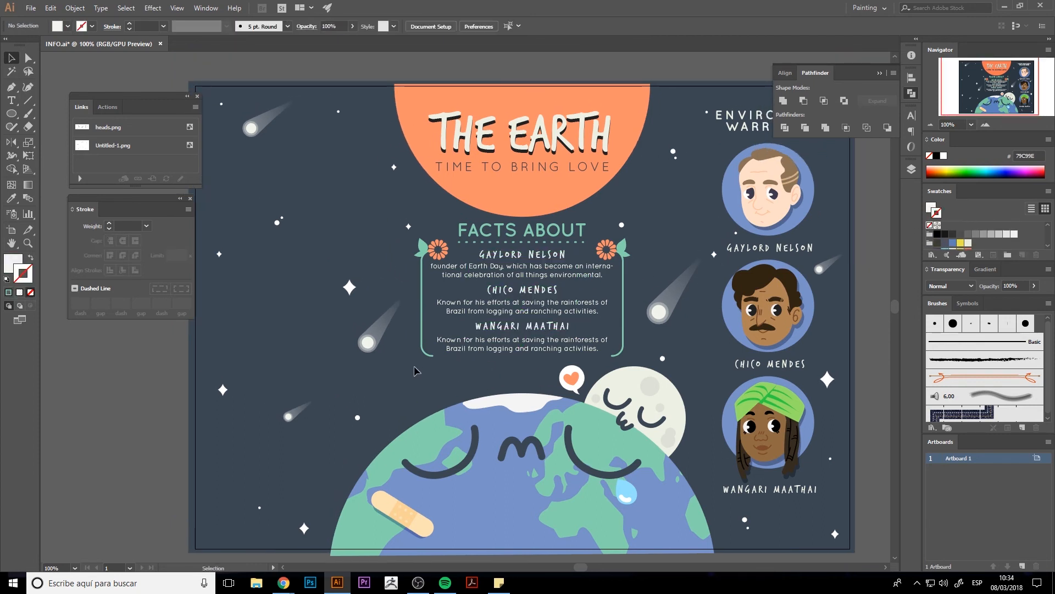
Step: Fill the three name headings in the facts section with the palette's orange, without a stroke
left_click_drag(401, 367, 401, 379)
left_click(516, 267)
left_click(520, 285, "shift")
left_click(516, 302)
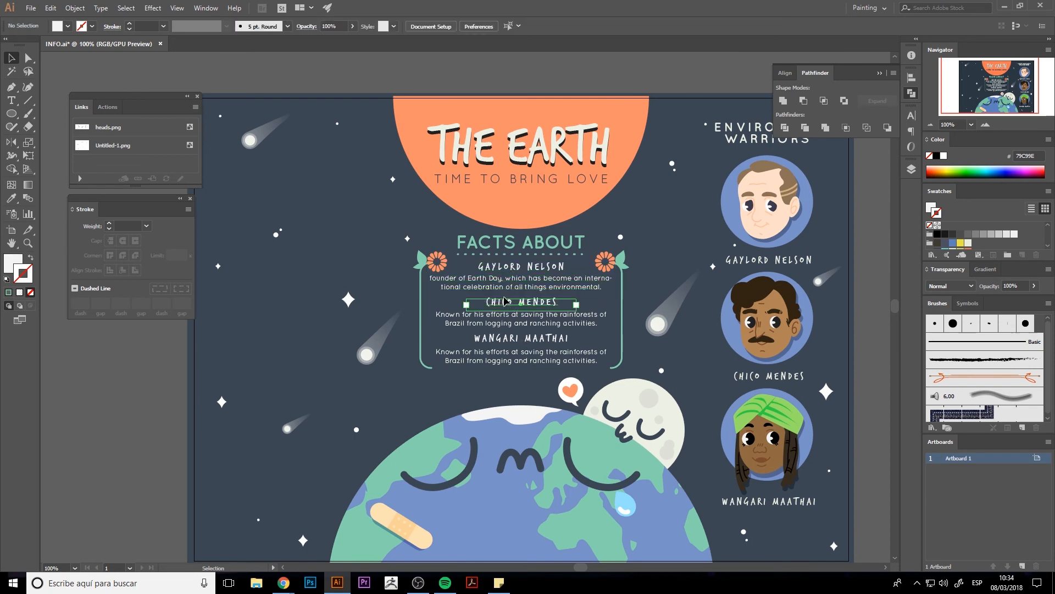
left_click(517, 267, "shift")
left_click(968, 235)
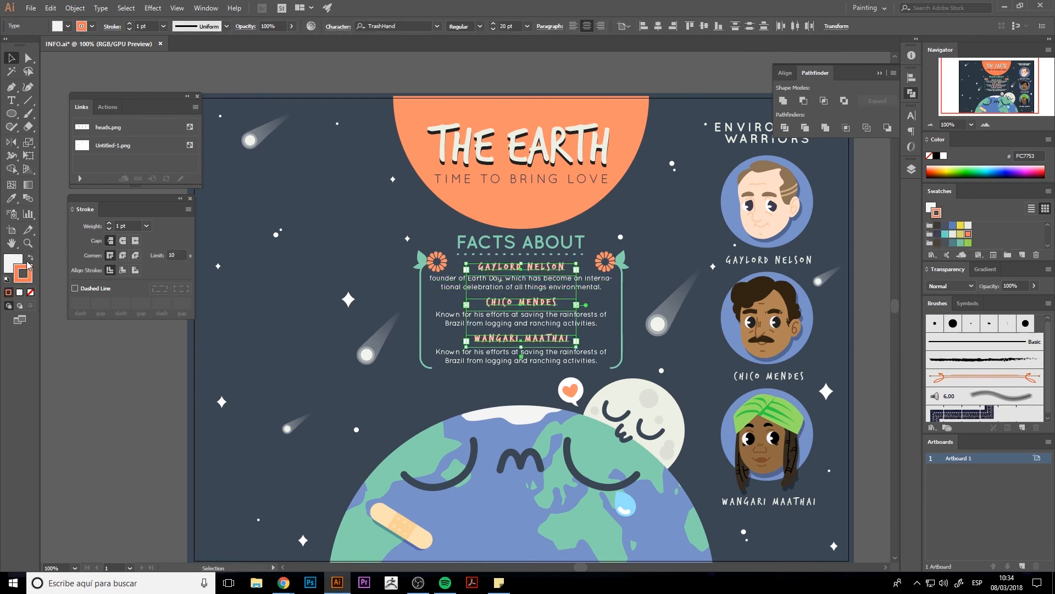
left_click(30, 257)
left_click(30, 292)
left_click(269, 337)
Step: Show the sketch layer over the infographic to compare the layout with the draft
mouse_move(266, 344)
left_mouse_down()
mouse_move(323, 272)
mouse_move(275, 367)
mouse_move(252, 379)
left_mouse_up()
left_click(911, 169)
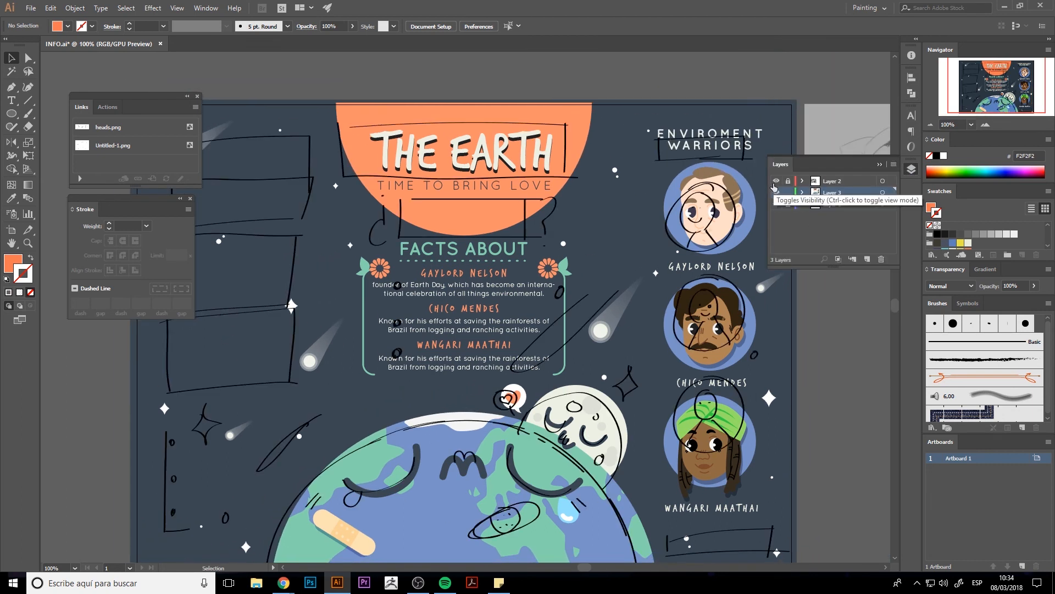